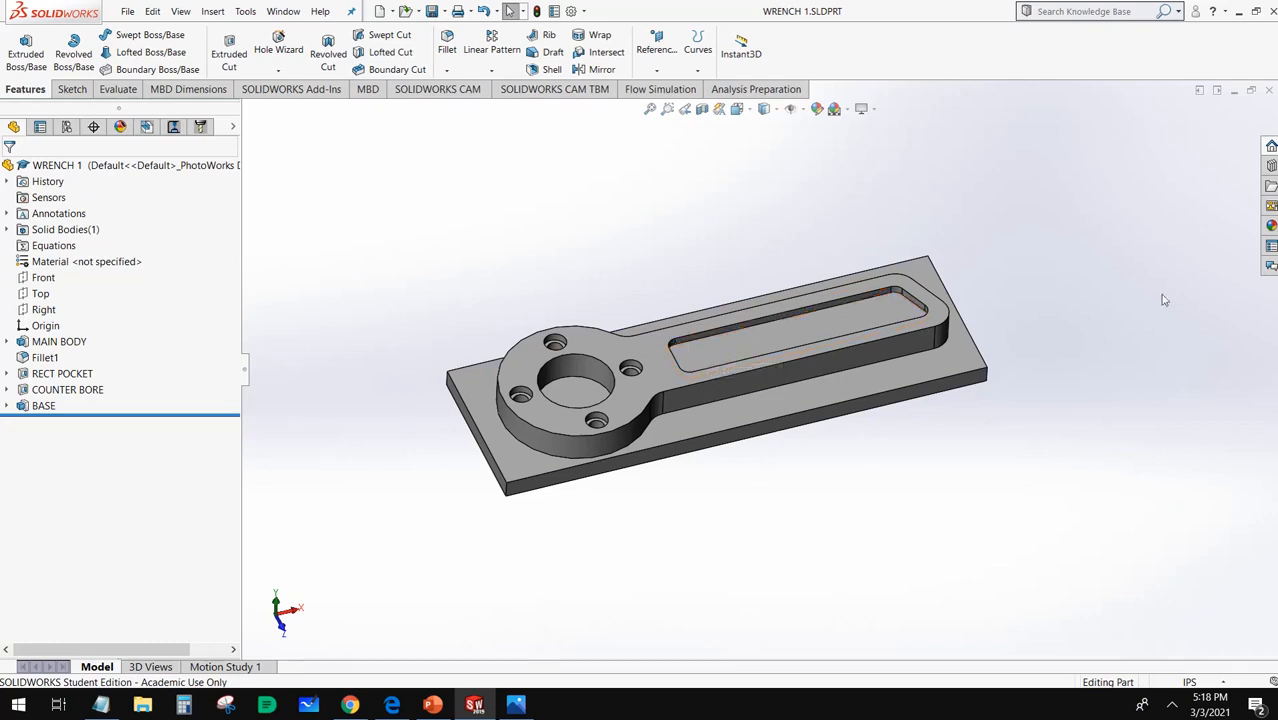
# Examine the wrench part and its base plate from several angles, including above, edge-on and underneath
pyautogui.moveTo(994, 253); pyautogui.dragTo(736, 341, button='middle')
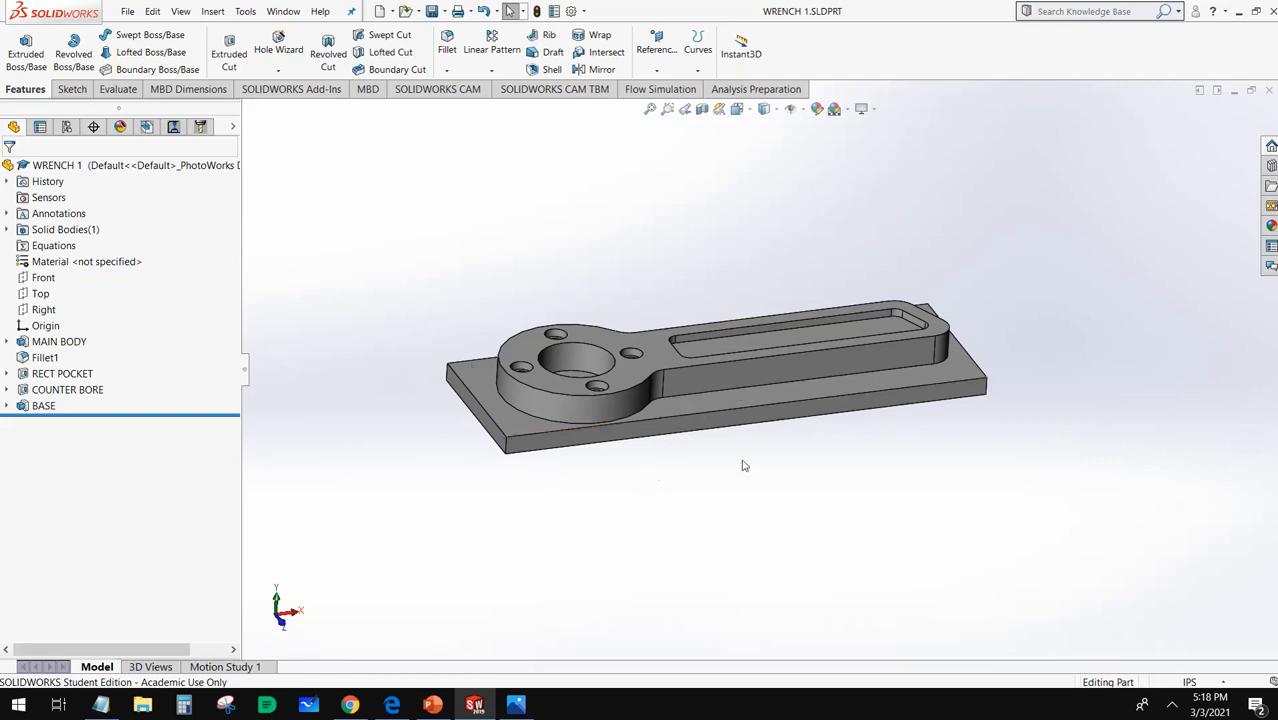
pyautogui.moveTo(700, 310); pyautogui.dragTo(695, 468, button='middle')
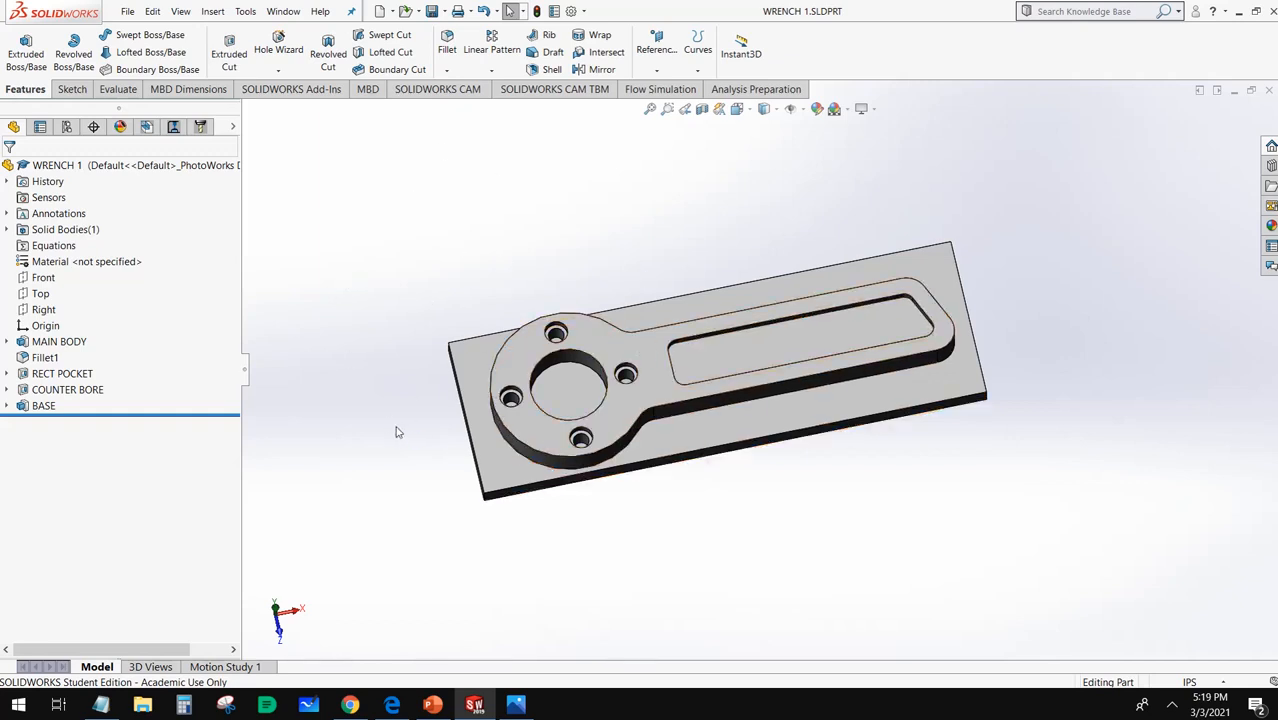
pyautogui.moveTo(699, 471); pyautogui.dragTo(697, 399, button='middle')
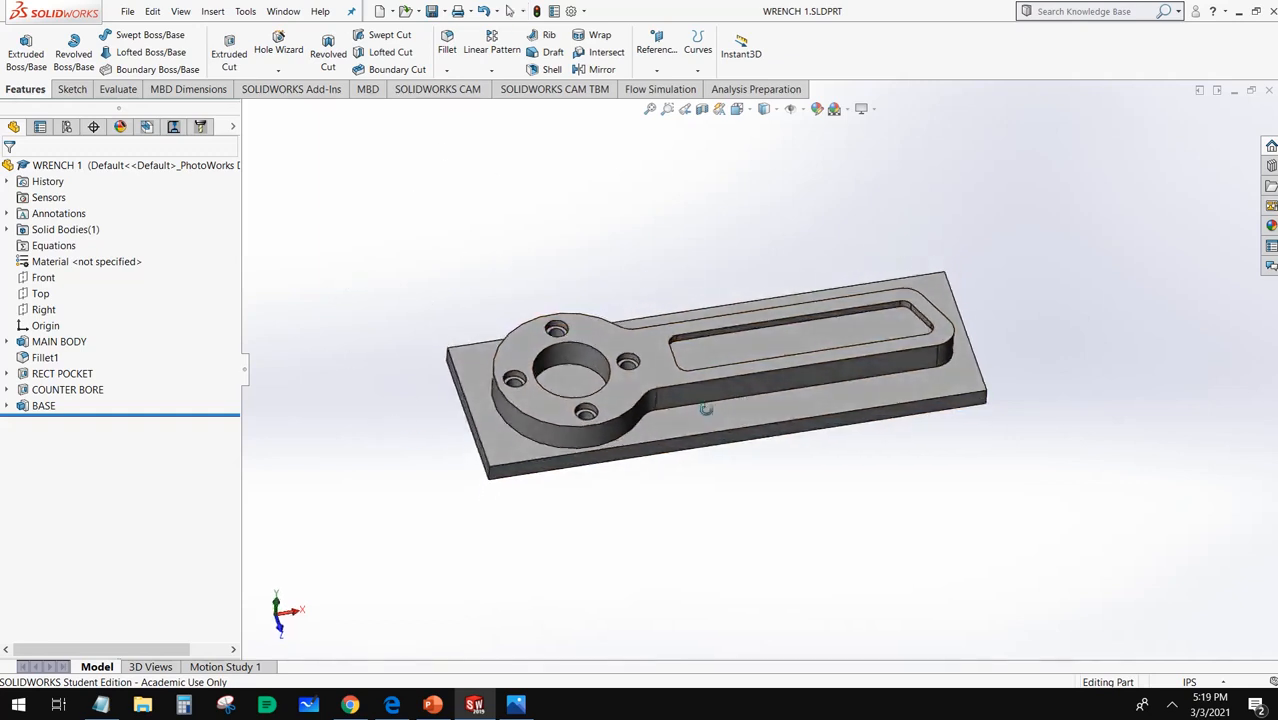
pyautogui.click(705, 408)
pyautogui.click(730, 208)
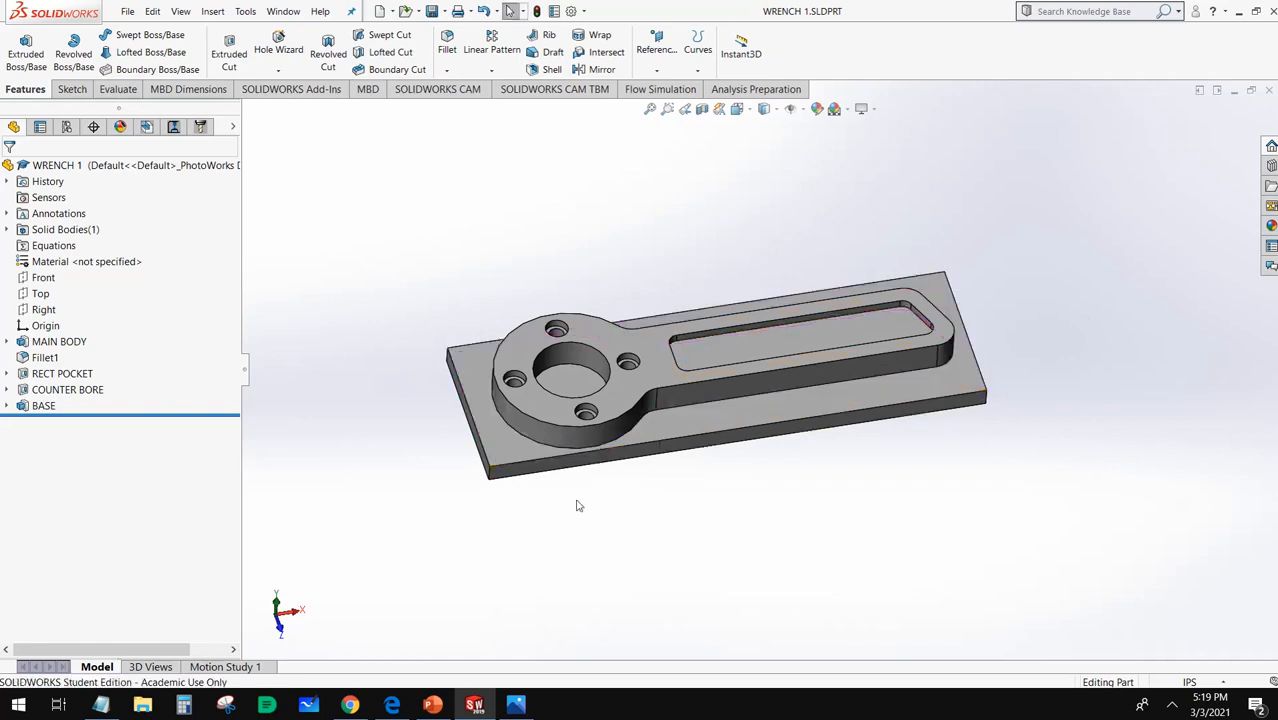
pyautogui.moveTo(579, 506); pyautogui.dragTo(568, 365, button='middle')
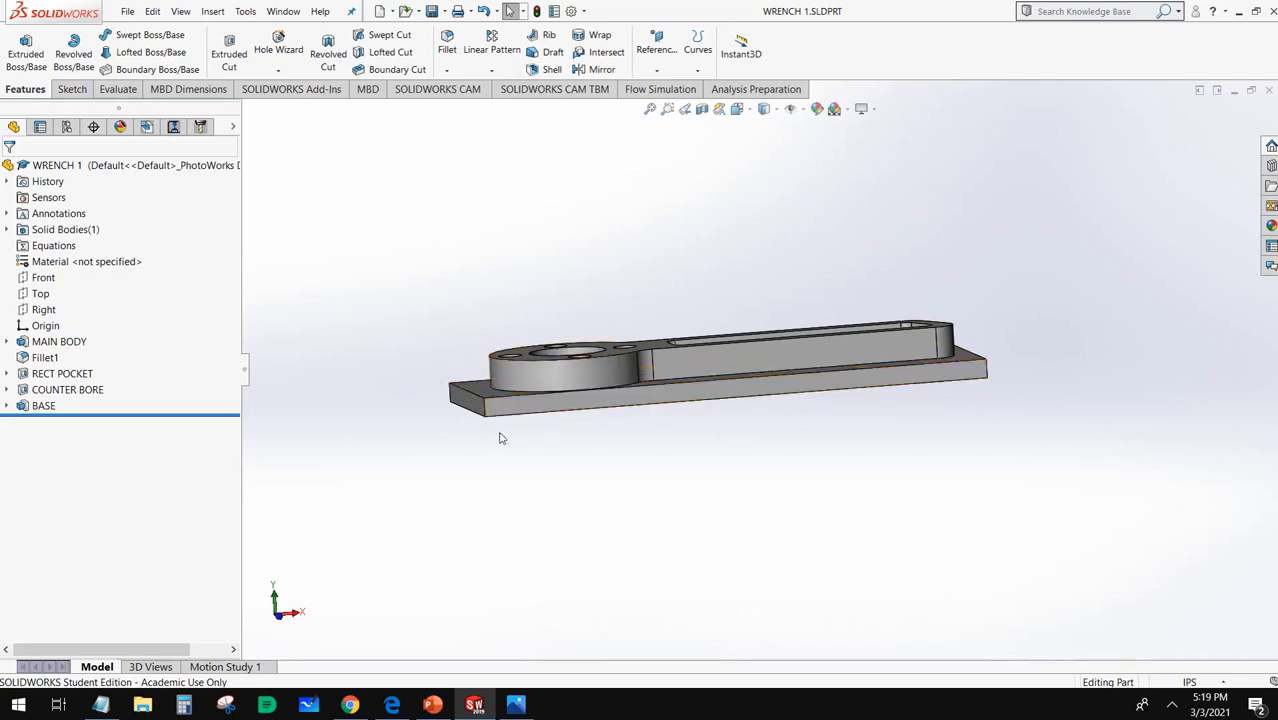
pyautogui.moveTo(502, 438); pyautogui.dragTo(520, 495, button='middle')
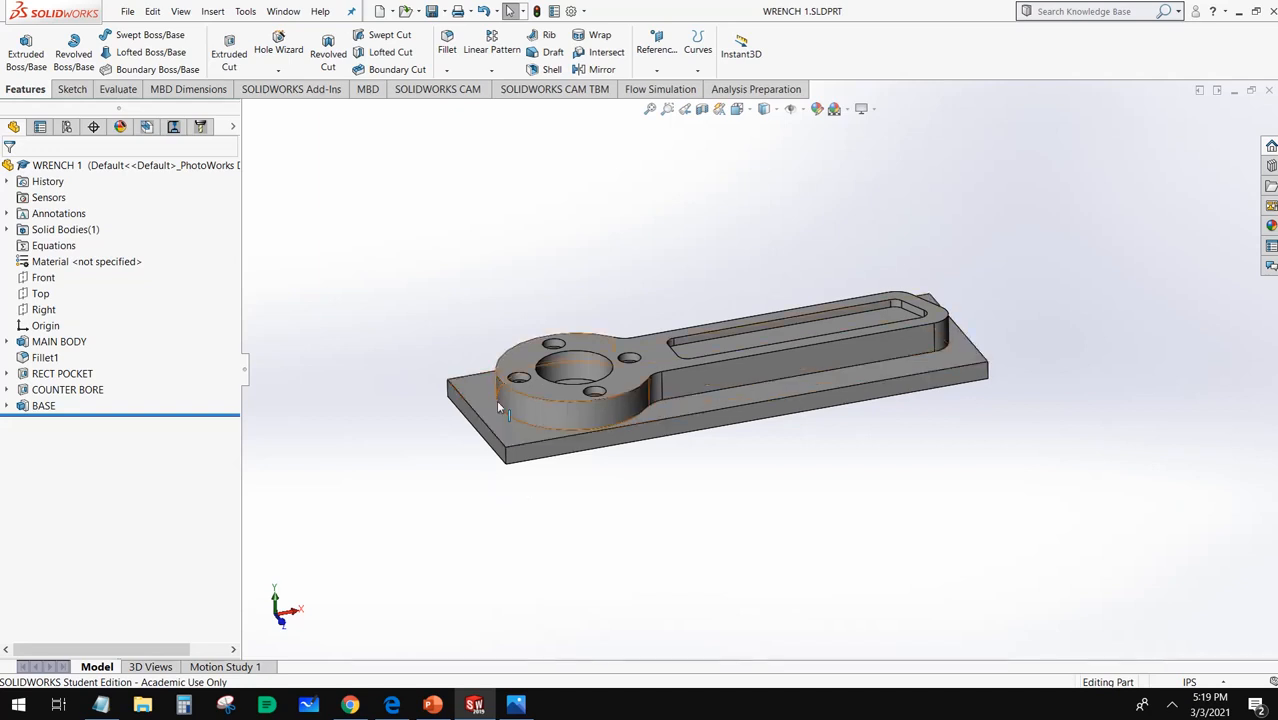
pyautogui.moveTo(719, 485); pyautogui.dragTo(648, 4, button='middle')
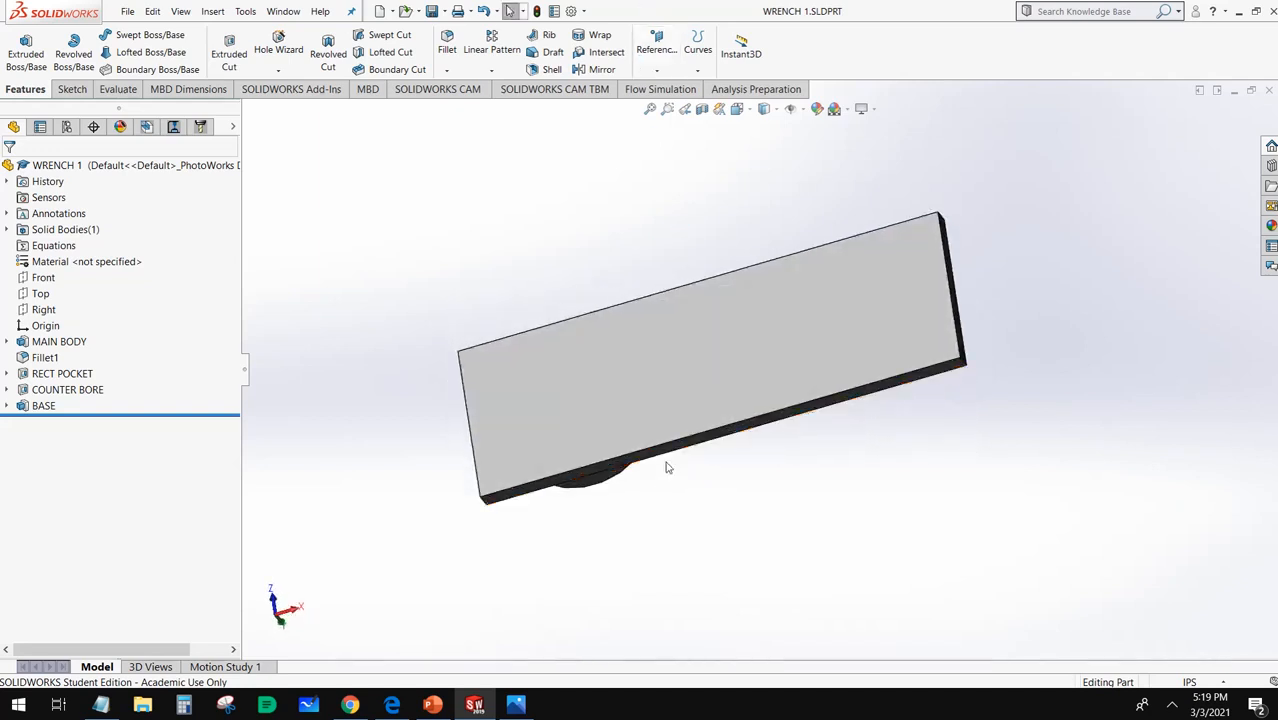
pyautogui.moveTo(668, 465); pyautogui.dragTo(688, 333, button='middle')
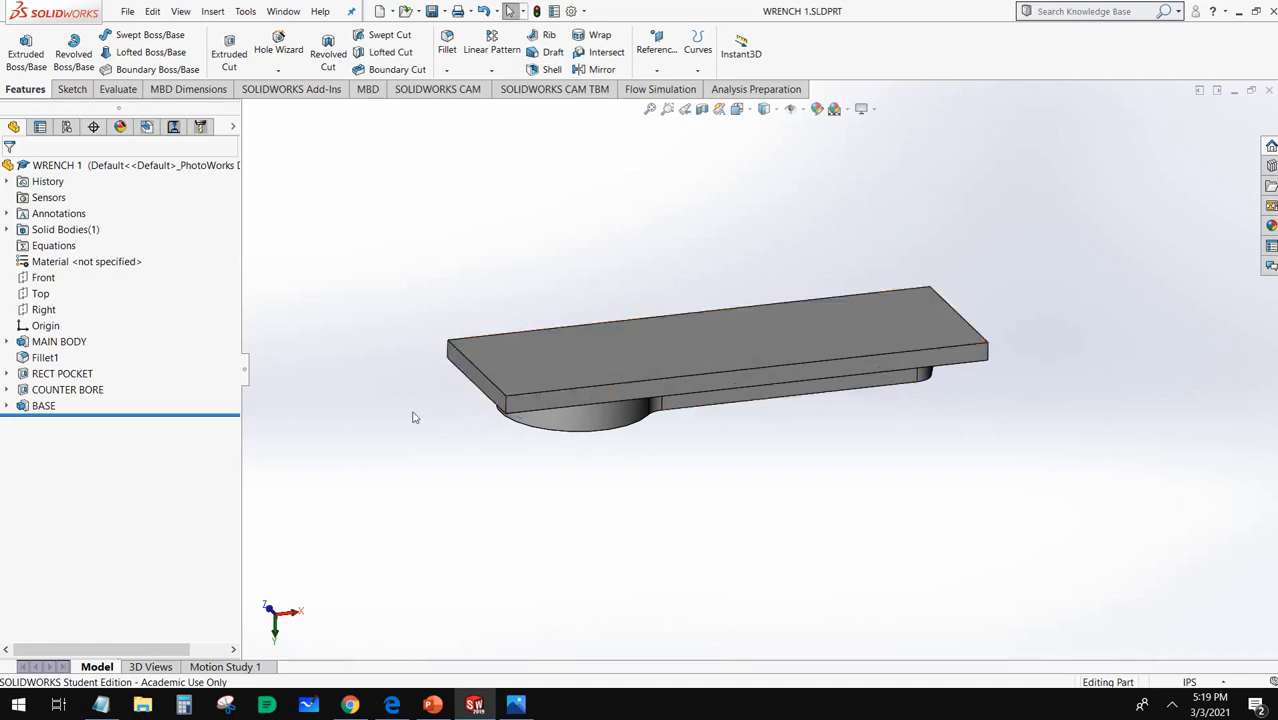
pyautogui.moveTo(763, 486); pyautogui.dragTo(736, 290, button='middle')
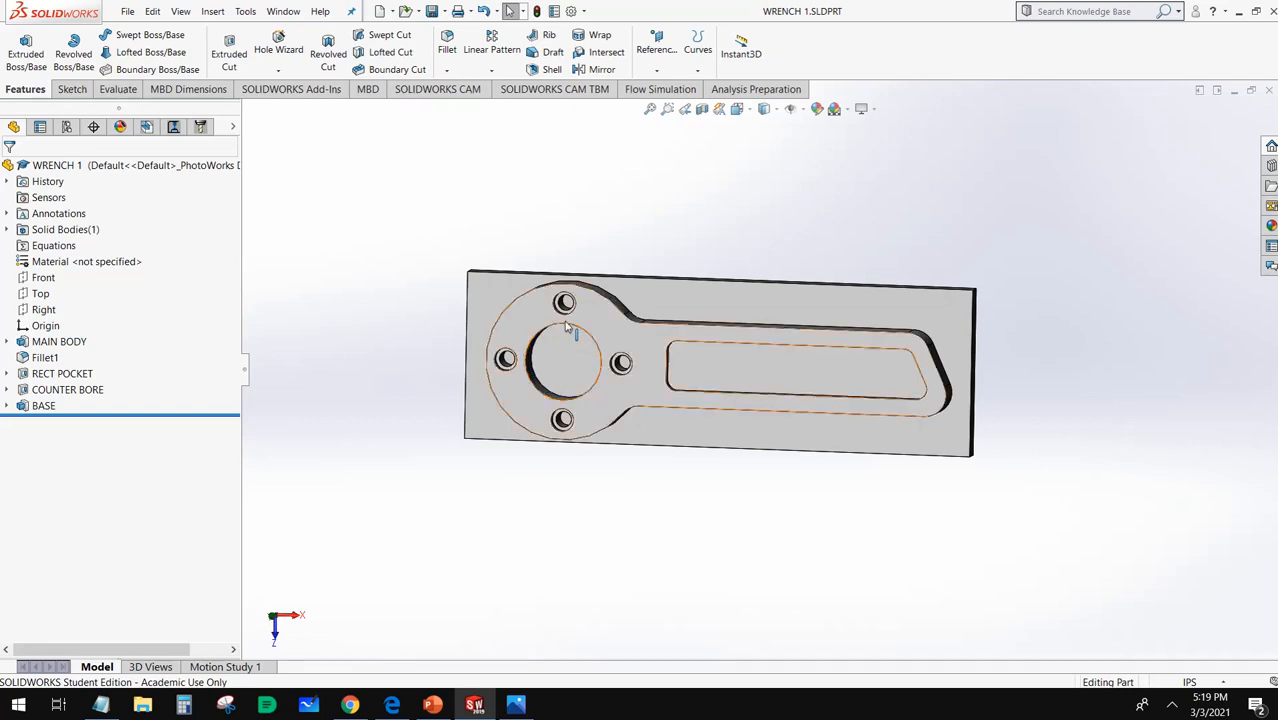
pyautogui.moveTo(622, 318); pyautogui.dragTo(647, 643, button='middle')
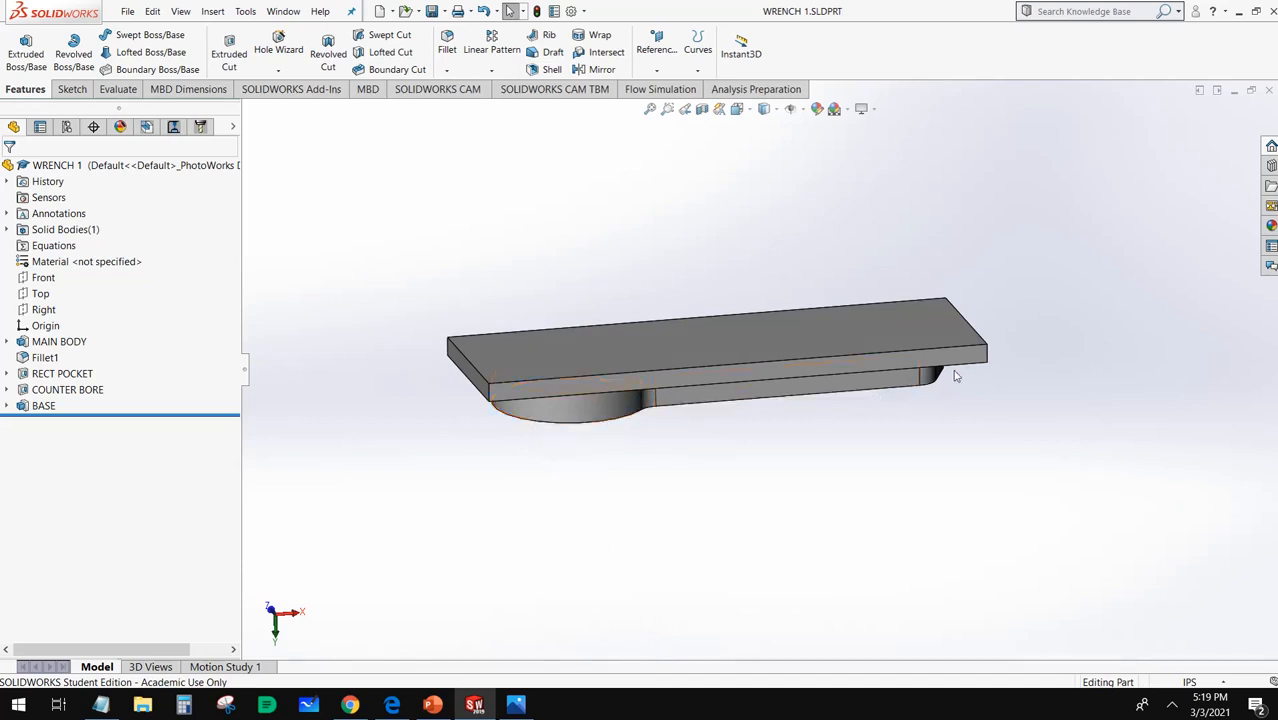
pyautogui.moveTo(680, 429); pyautogui.dragTo(656, 371, button='middle')
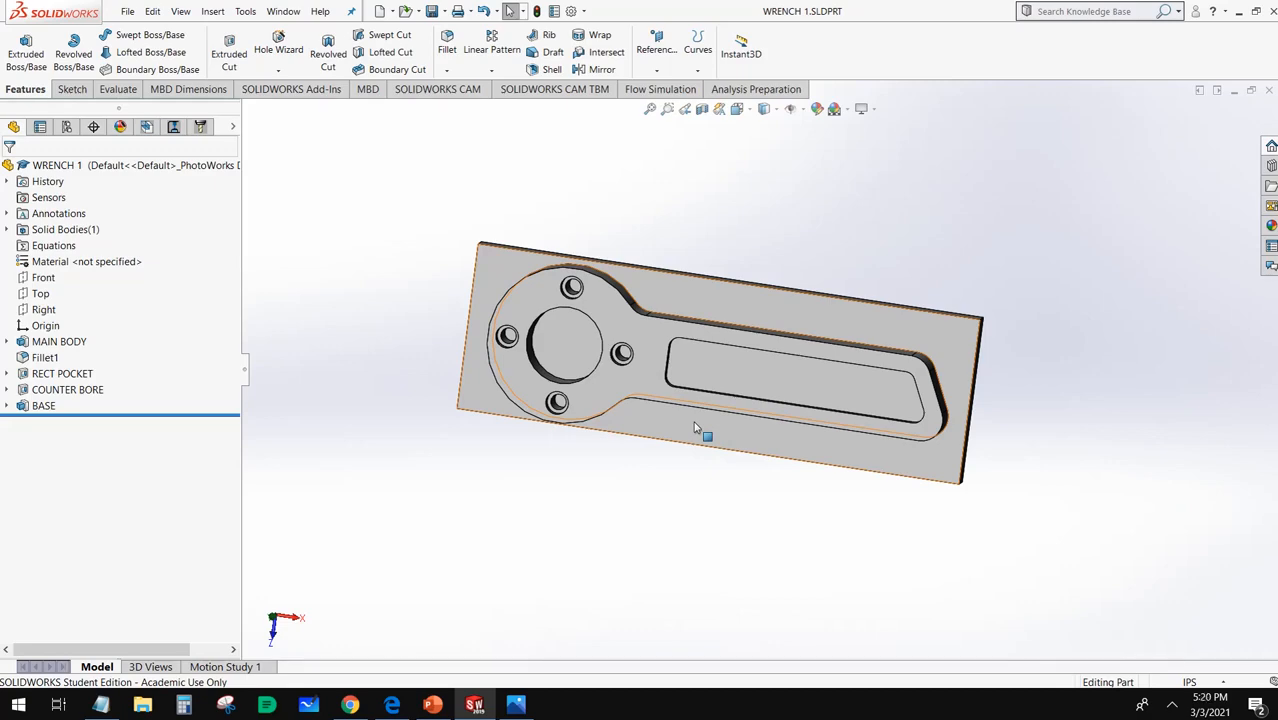
pyautogui.moveTo(693, 440); pyautogui.dragTo(727, 432, button='middle')
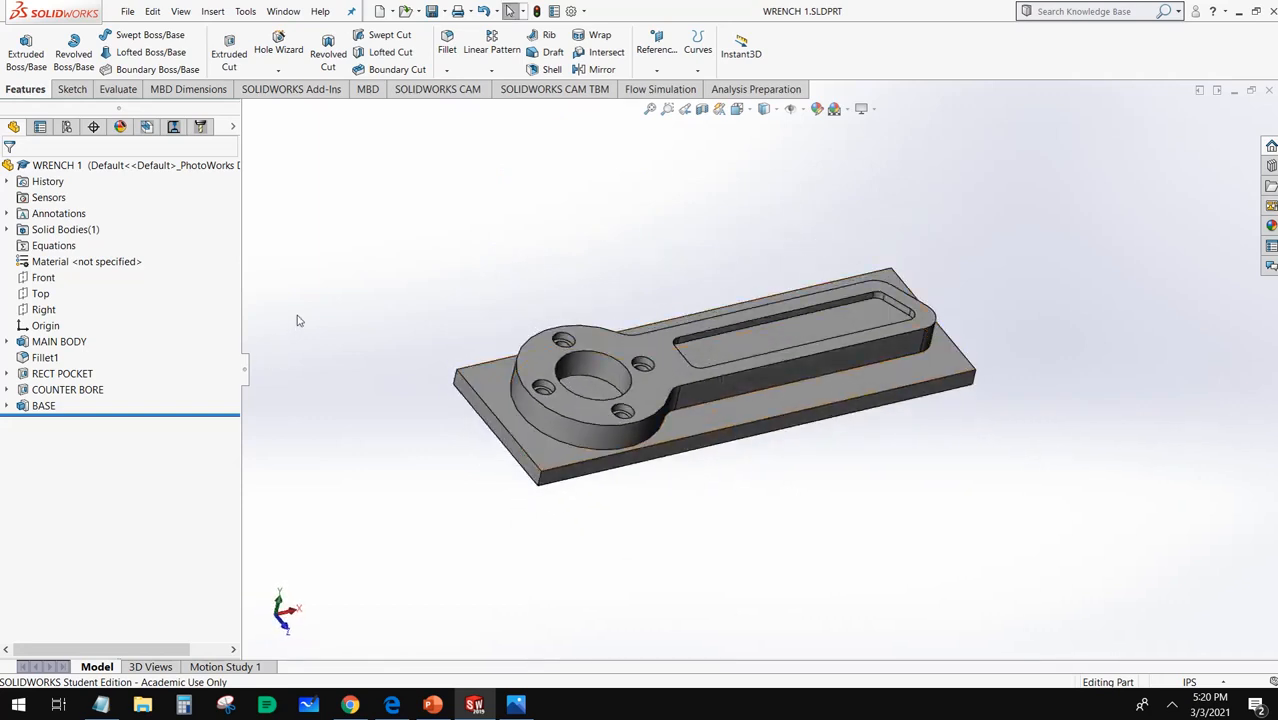
# Open the CAM machine definition and set Mill - Inch as the active machine
pyautogui.click(422, 92)
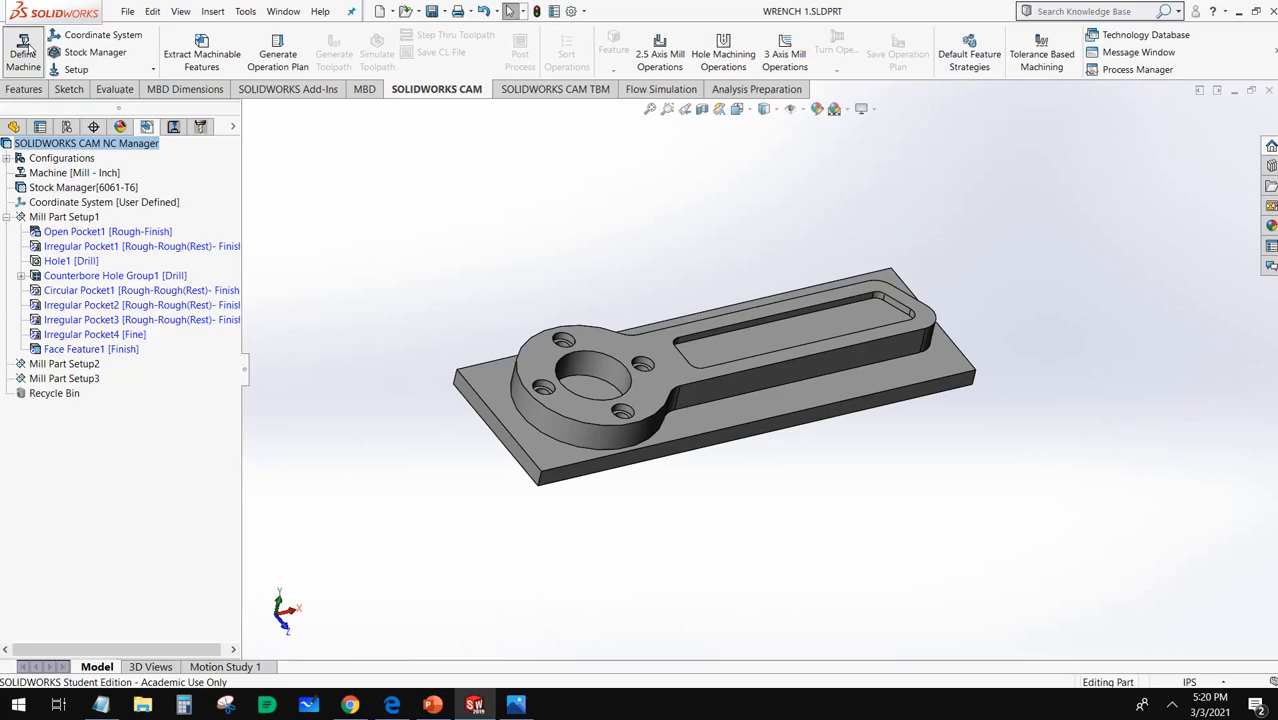
pyautogui.click(24, 50)
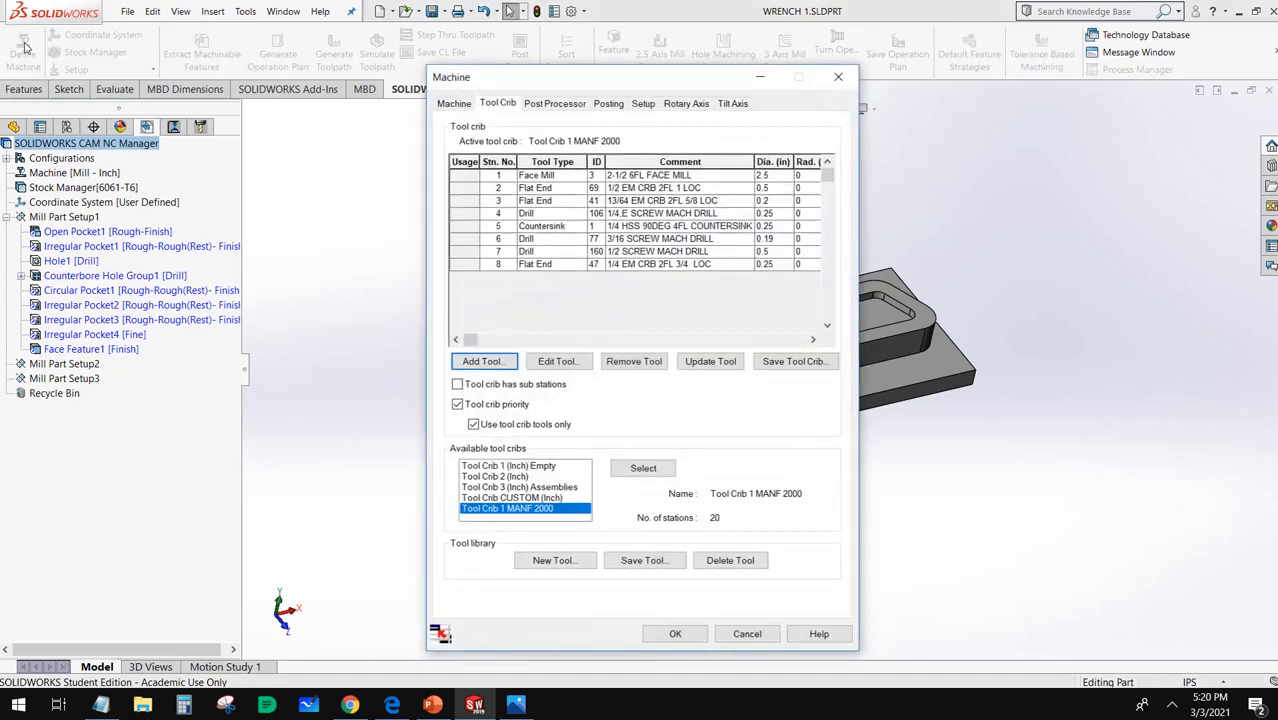
pyautogui.click(453, 104)
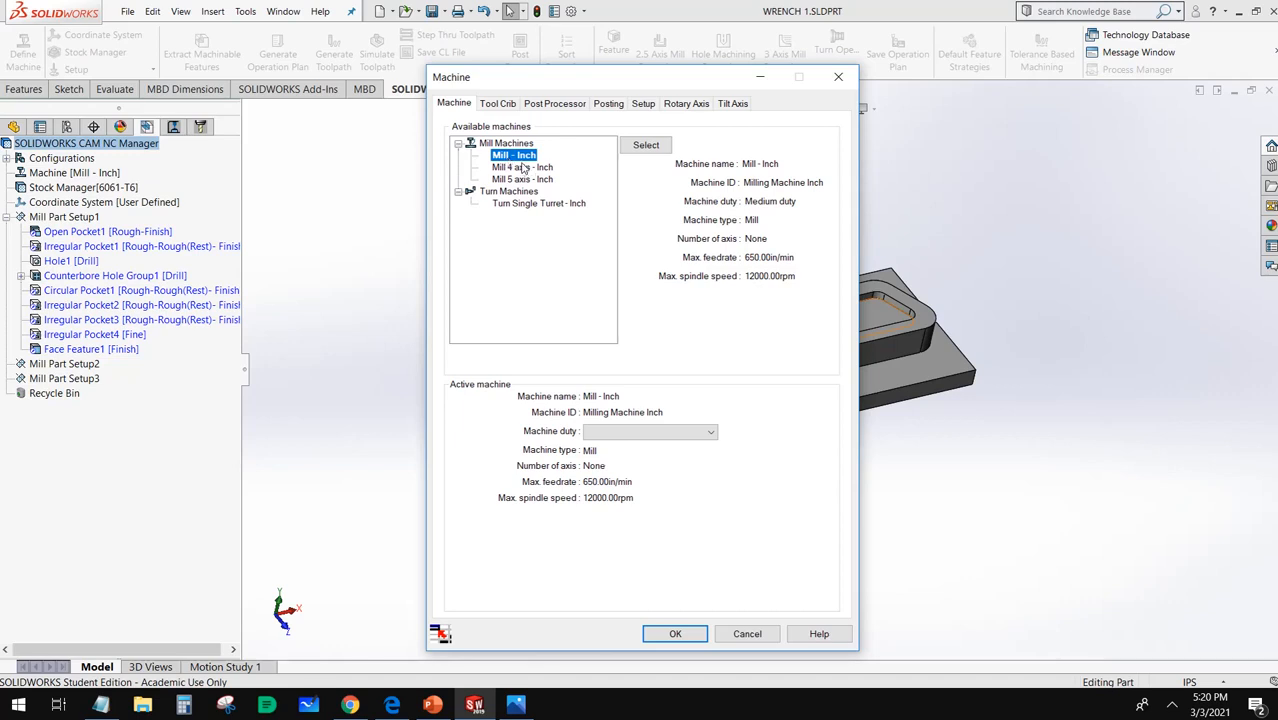
pyautogui.click(644, 146)
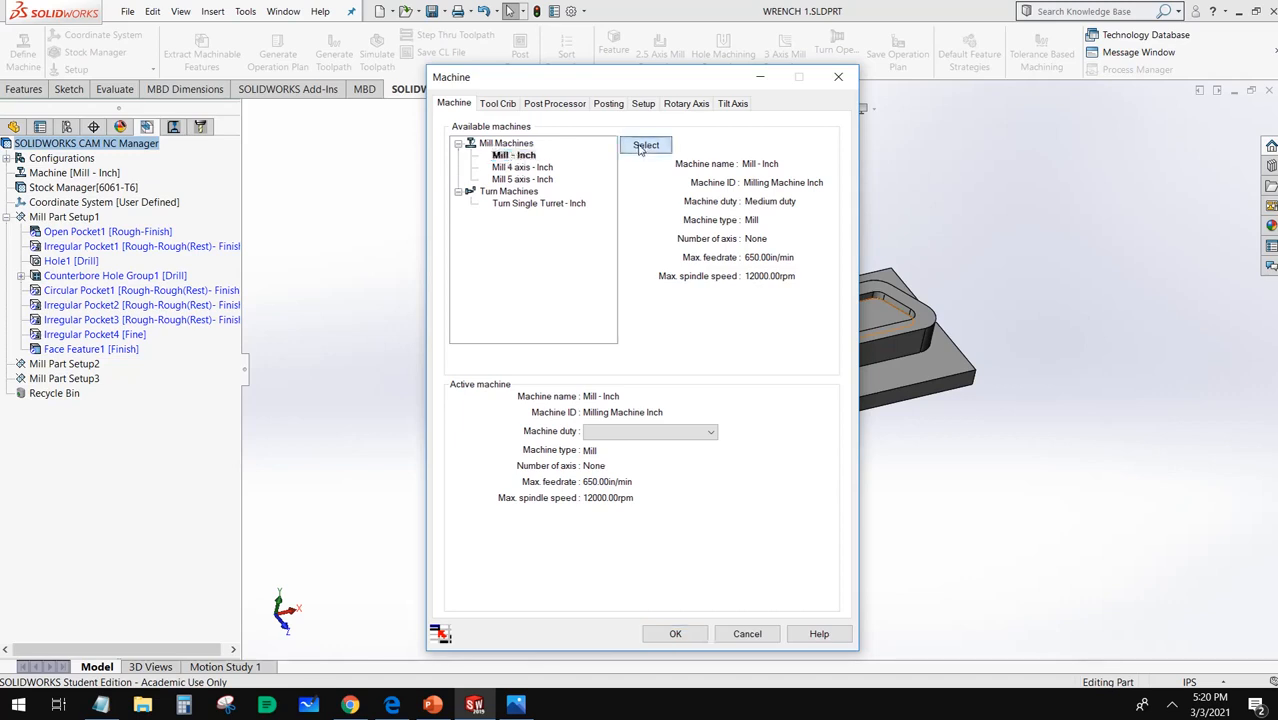
# Make Tool Crib 1 (Inch) Empty the machine's active tool crib
pyautogui.click(499, 104)
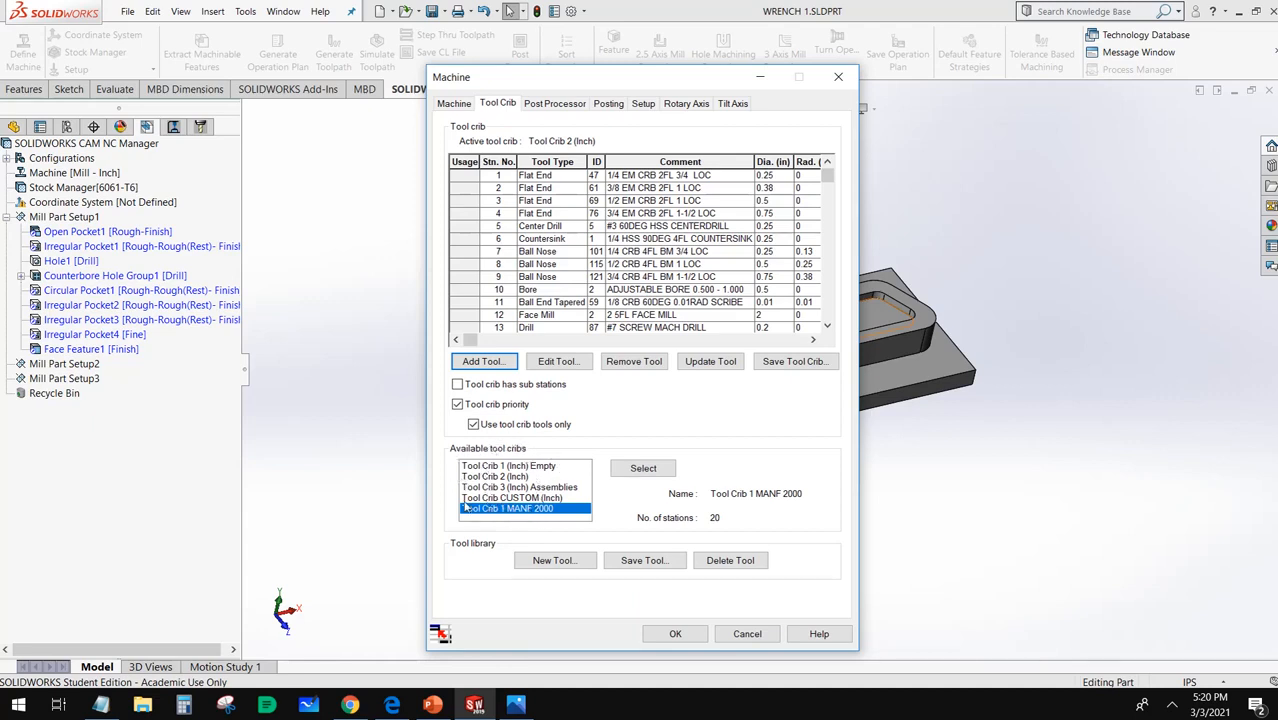
pyautogui.click(487, 467)
pyautogui.click(495, 477)
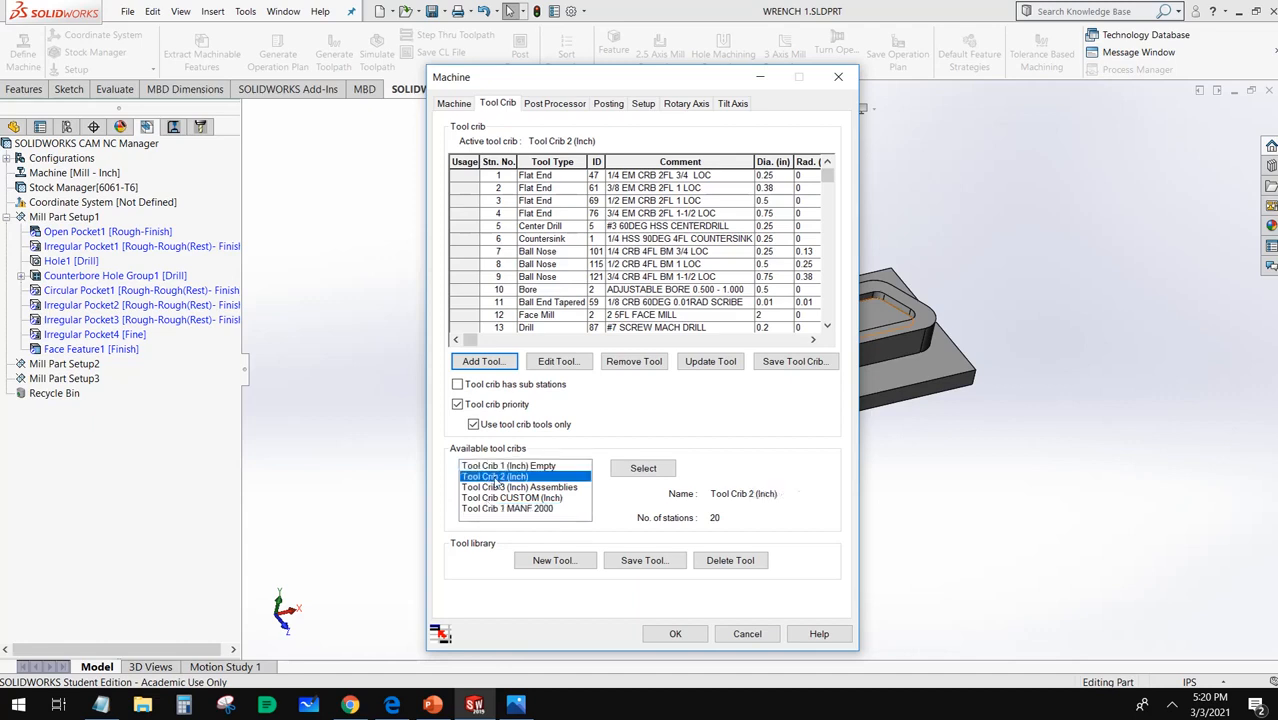
pyautogui.click(500, 487)
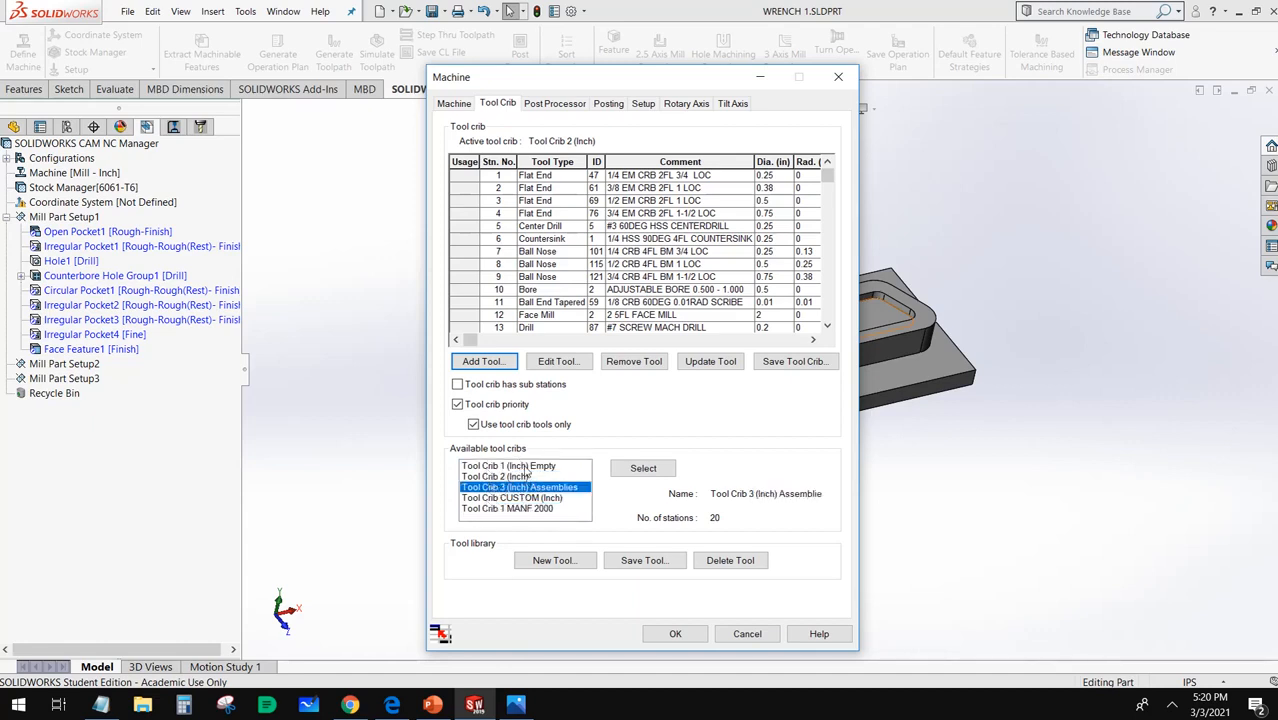
pyautogui.click(525, 467)
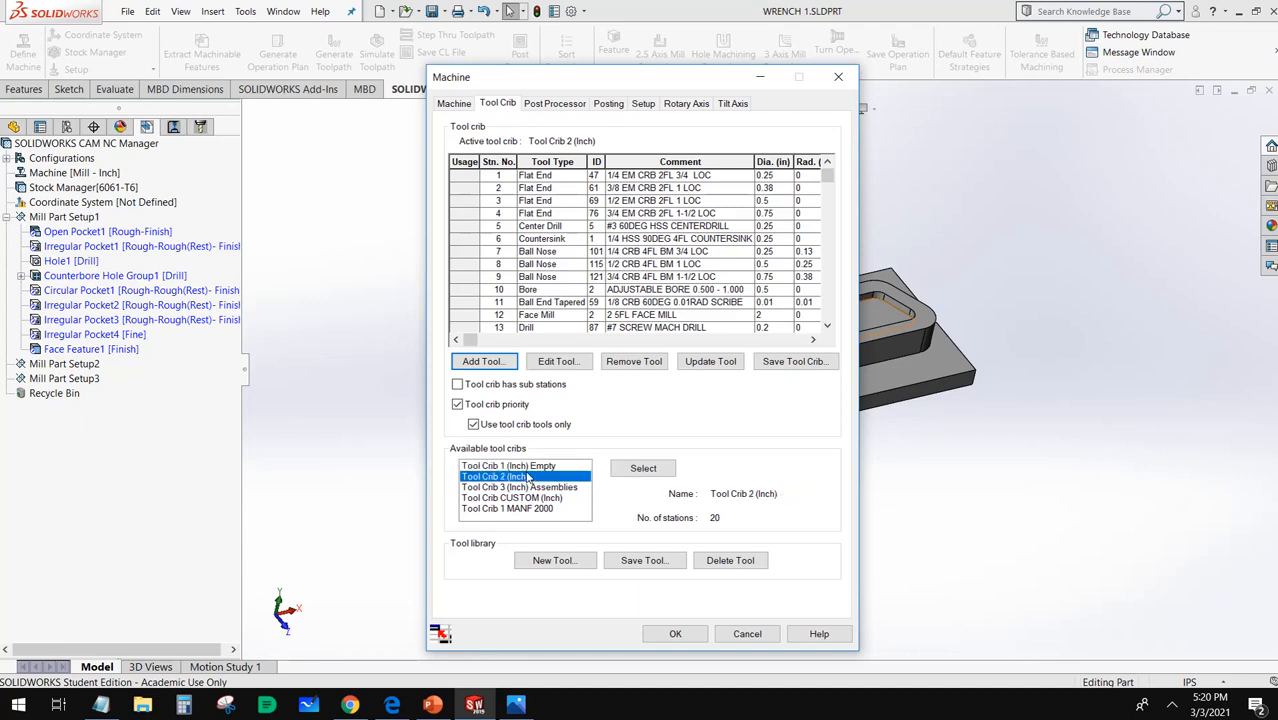
pyautogui.doubleClick(528, 467)
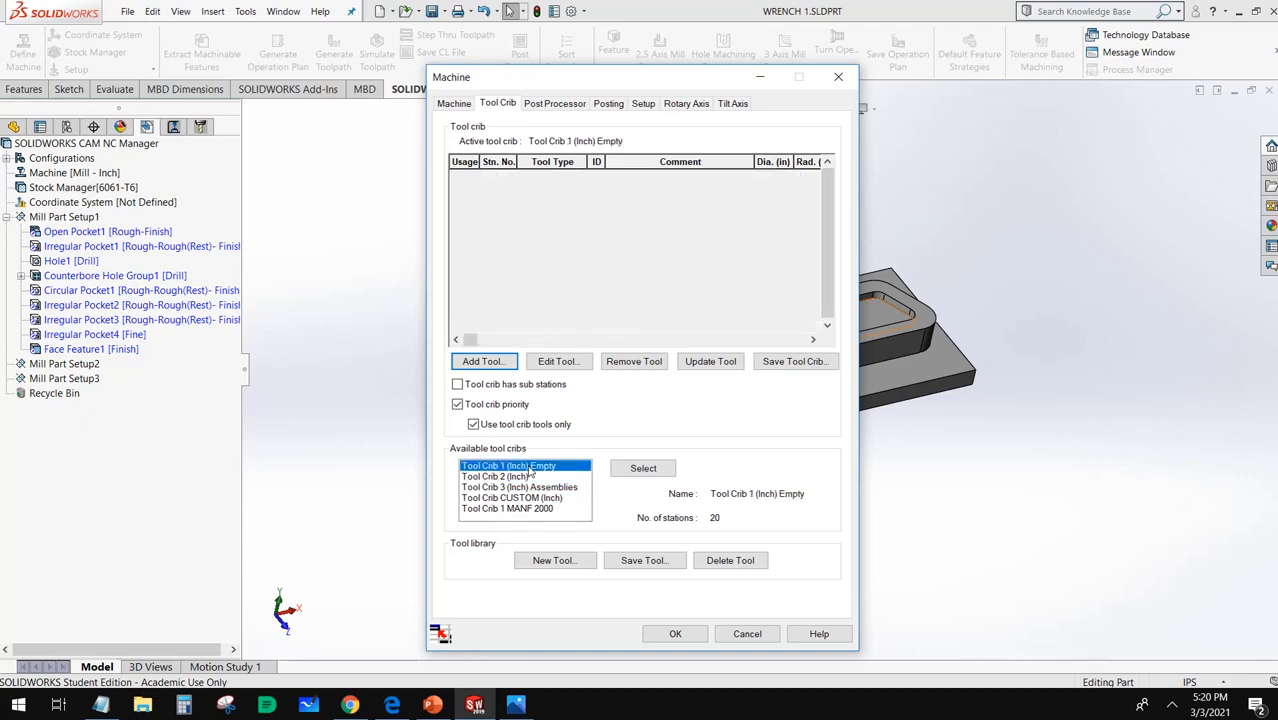
pyautogui.click(656, 470)
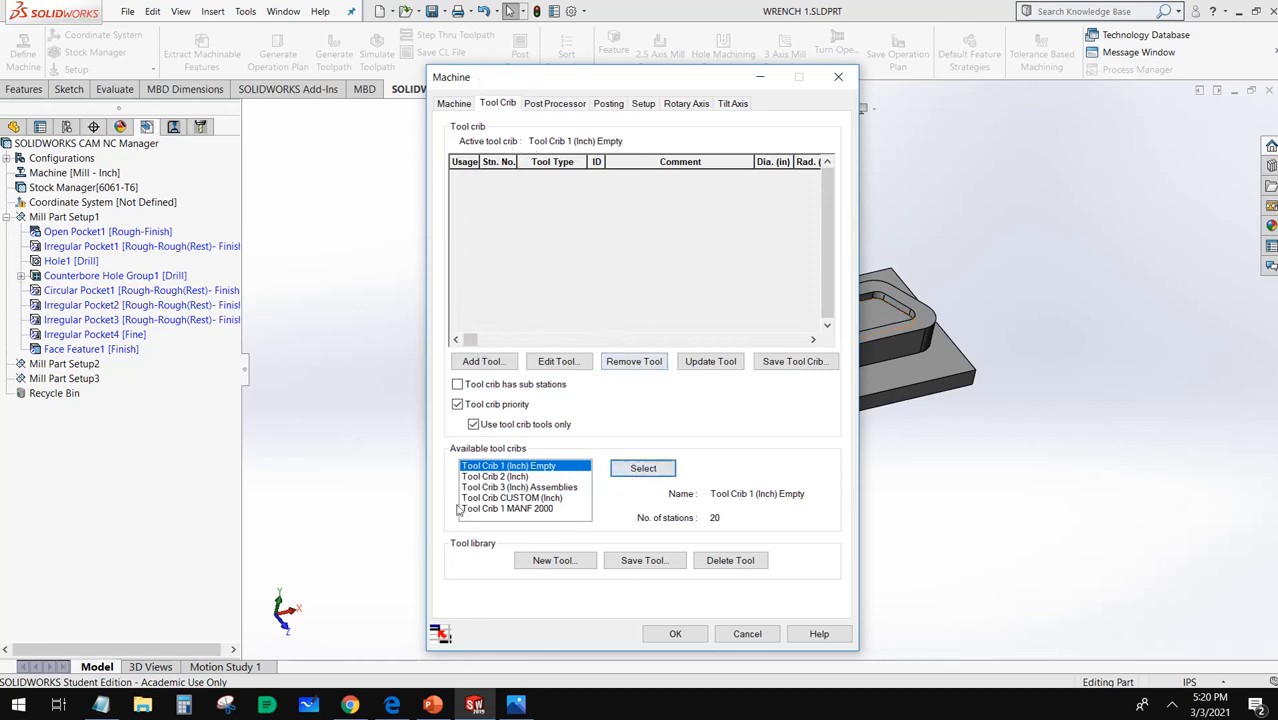
# Try removing the 1/4 ball nose, countersink and center drill from Tool Crib 2 (Inch), and return to Tool Crib 1 (Inch) Empty
pyautogui.click(484, 477)
pyautogui.doubleClick(484, 477)
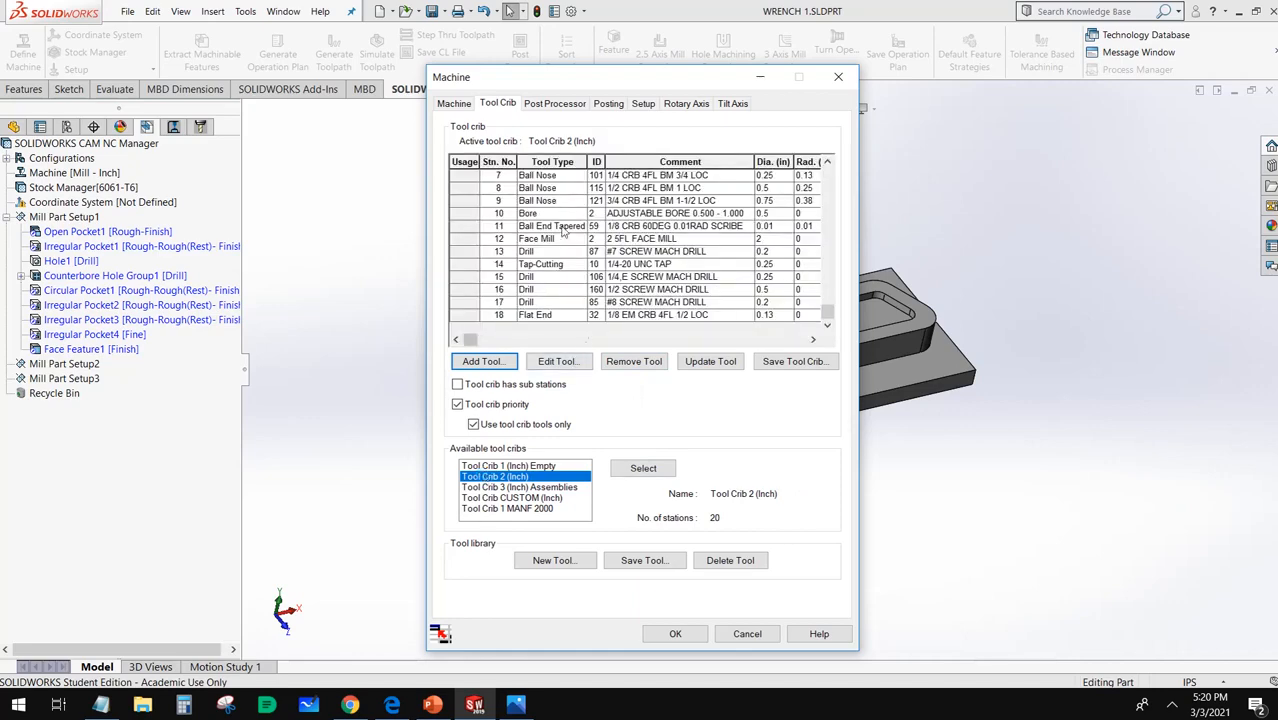
pyautogui.click(633, 361)
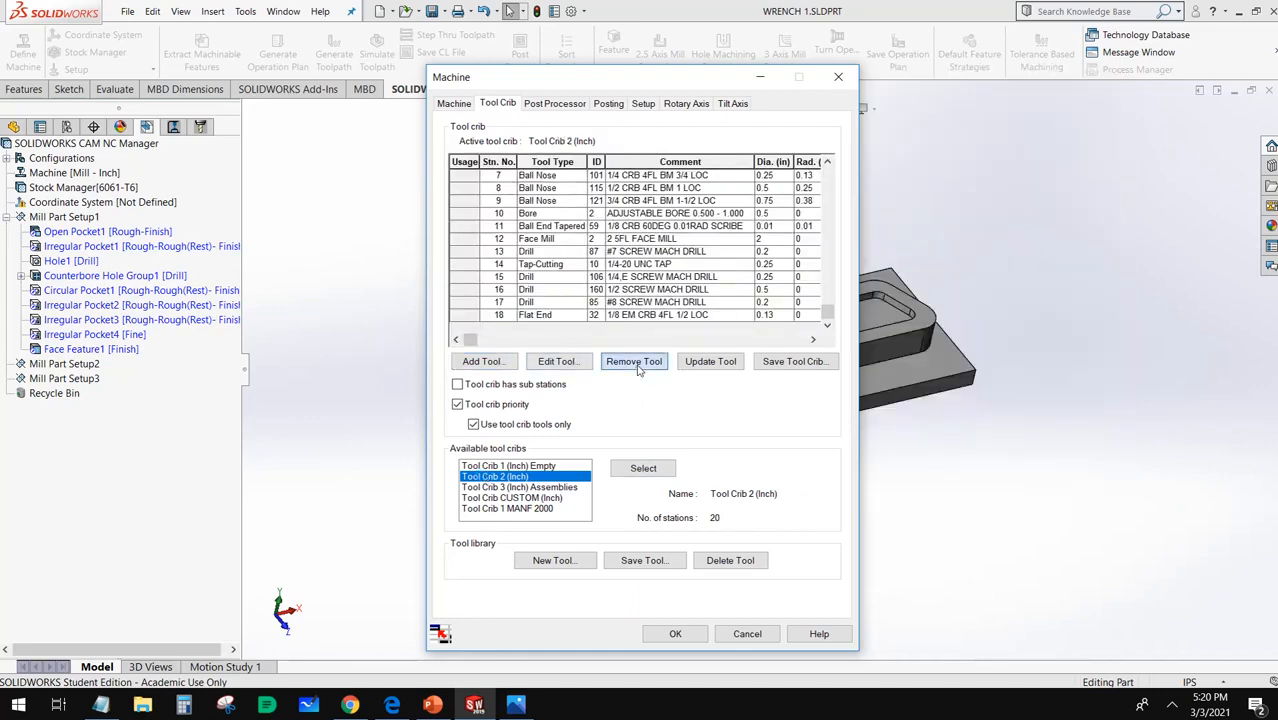
pyautogui.click(626, 363)
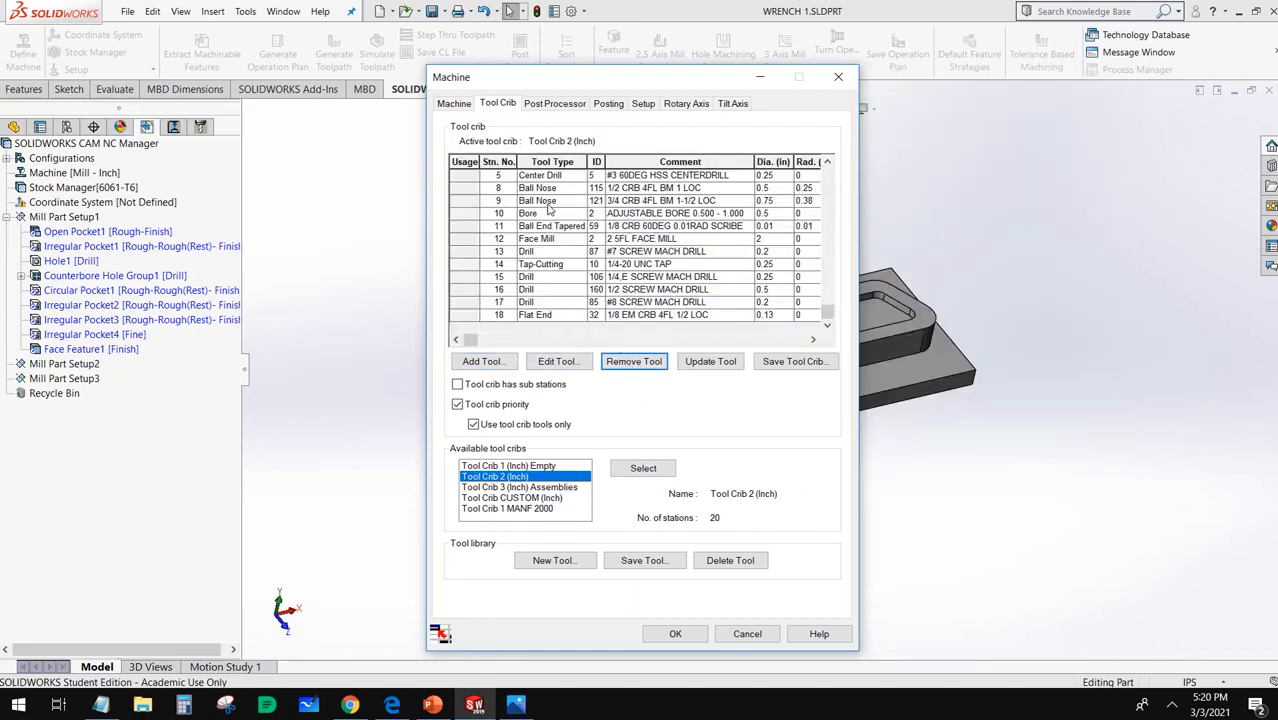
pyautogui.click(638, 363)
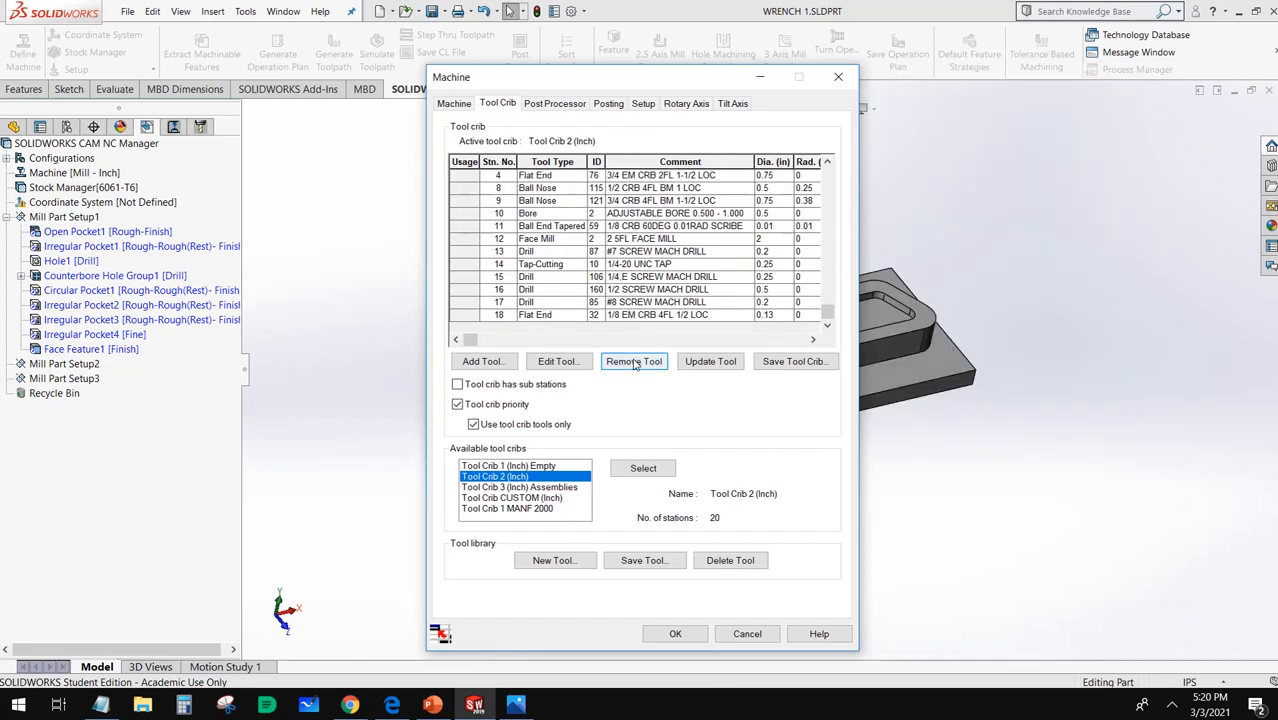
pyautogui.doubleClick(549, 466)
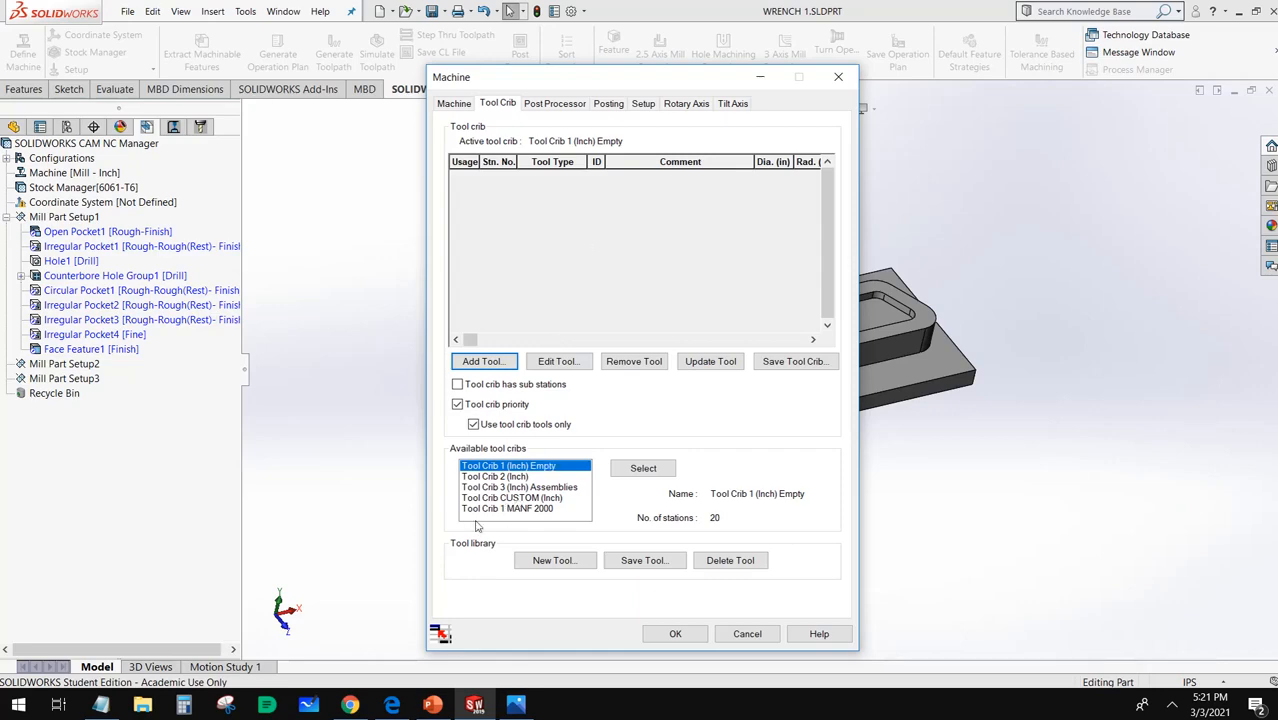
# Check the reference tool list in Photos, narrowing its window to uncover the tool crib table, and return to the SOLIDWORKS machine definition
pyautogui.click(507, 706)
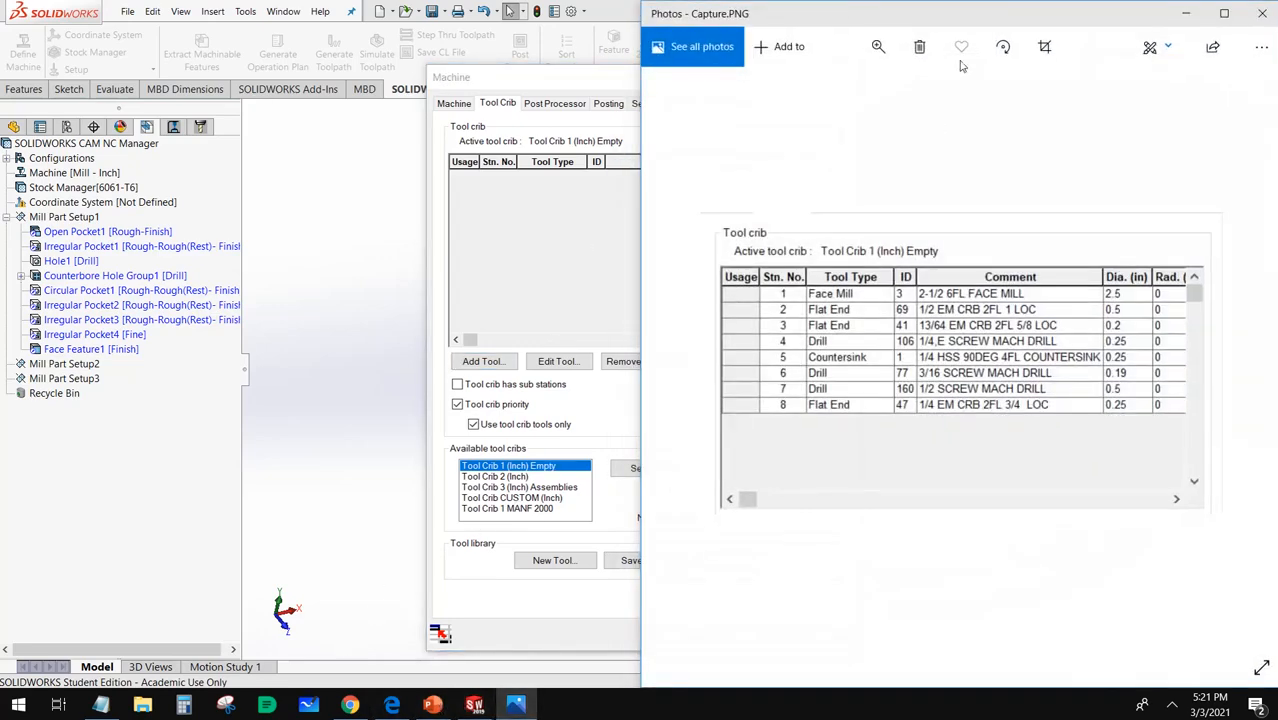
pyautogui.moveTo(643, 273); pyautogui.dragTo(740, 340)
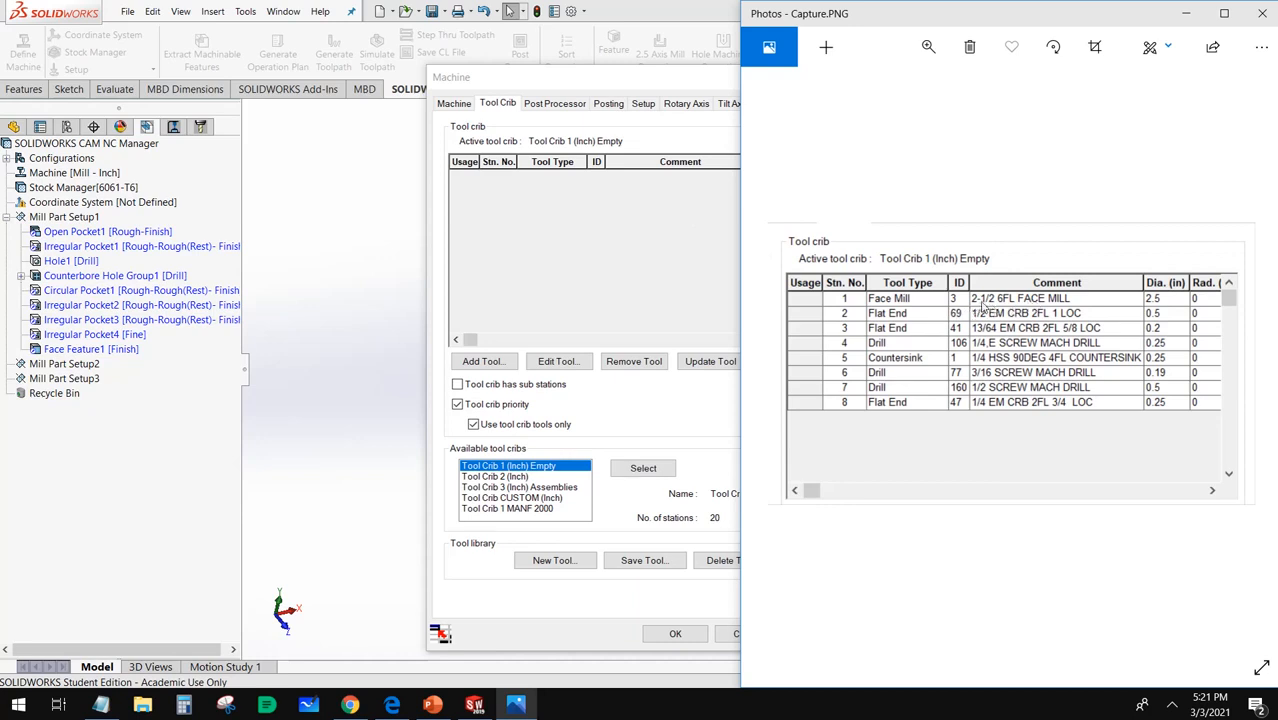
pyautogui.click(577, 294)
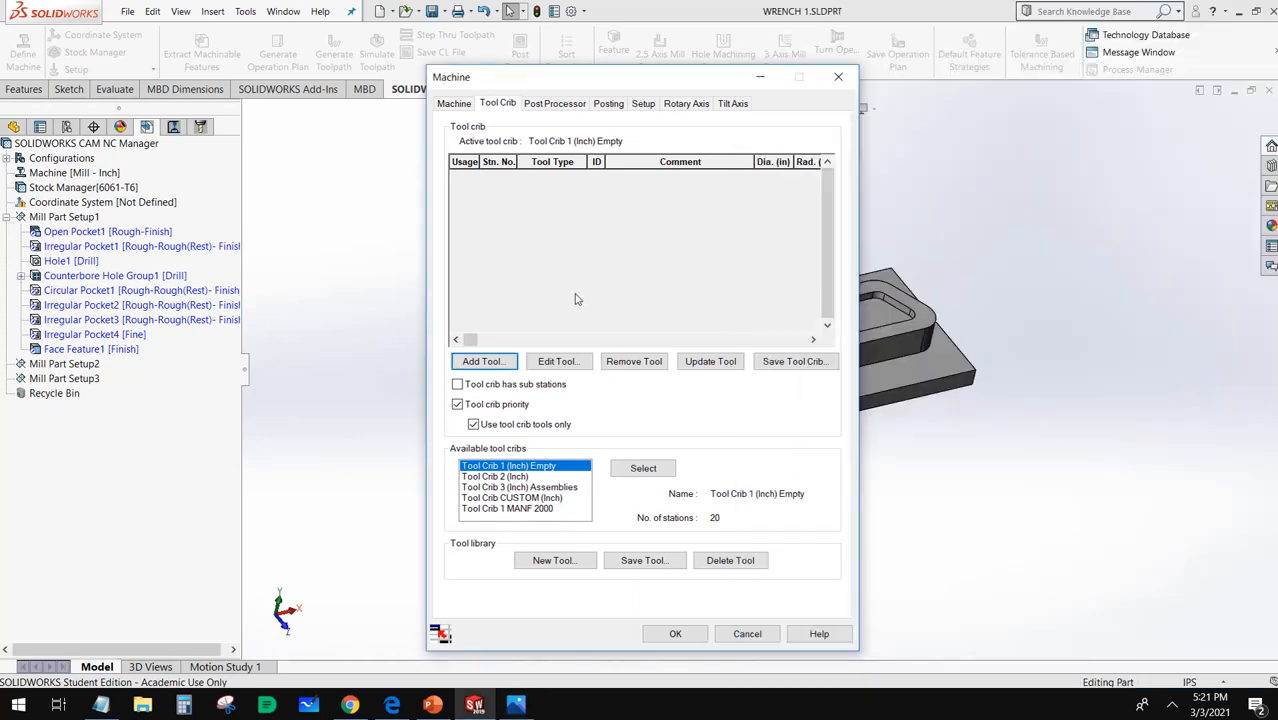
# Add the 2-1/2 6FL face mill, ID 3, to the empty tool crib
pyautogui.click(483, 362)
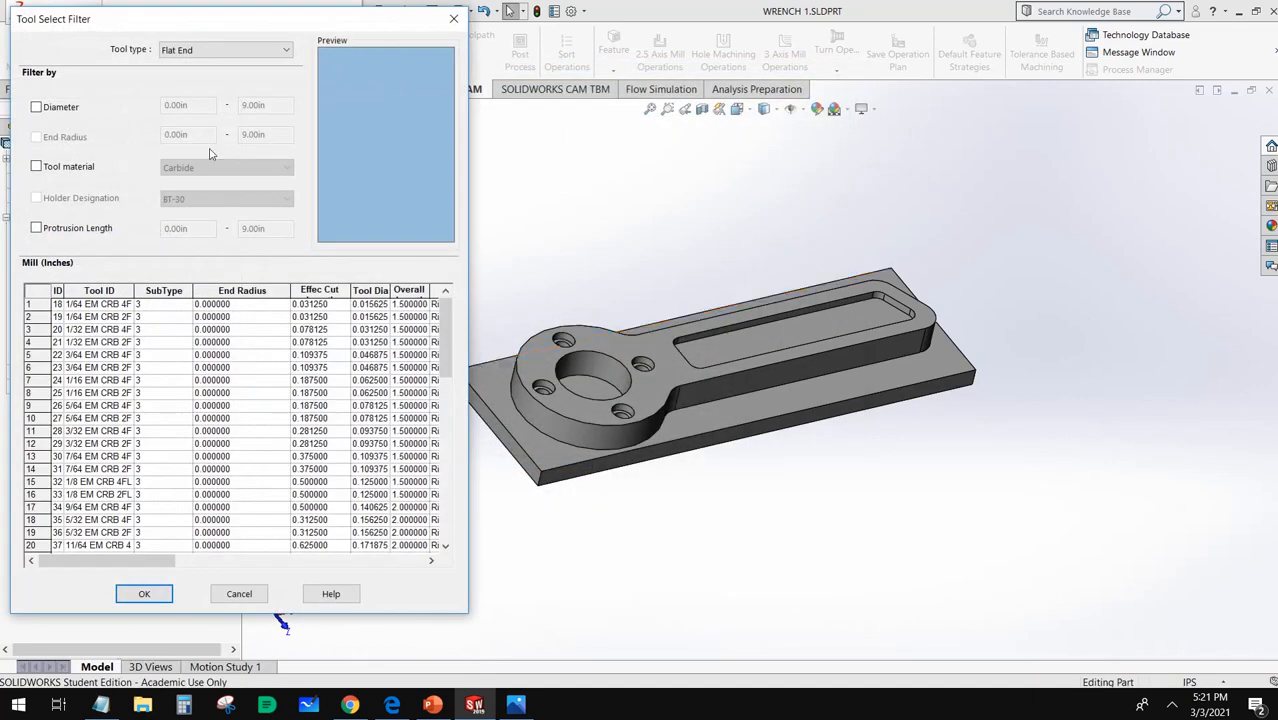
pyautogui.moveTo(197, 32); pyautogui.dragTo(585, 44)
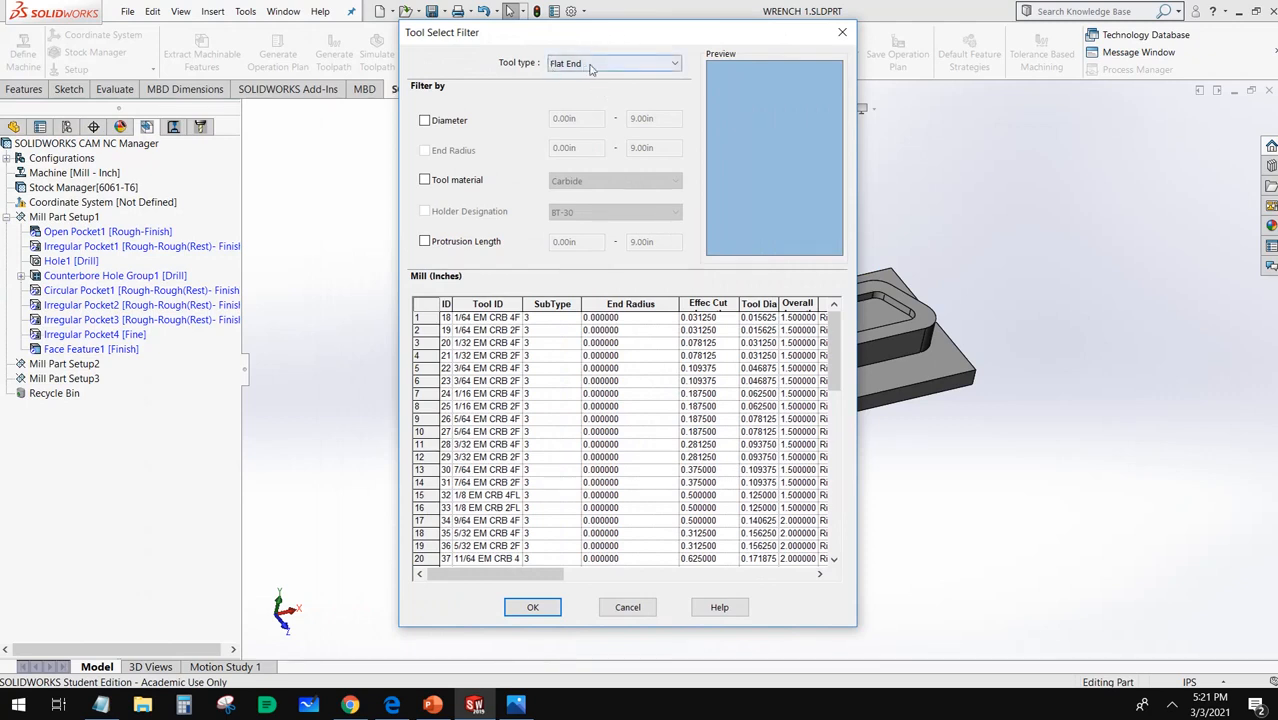
pyautogui.click(592, 66)
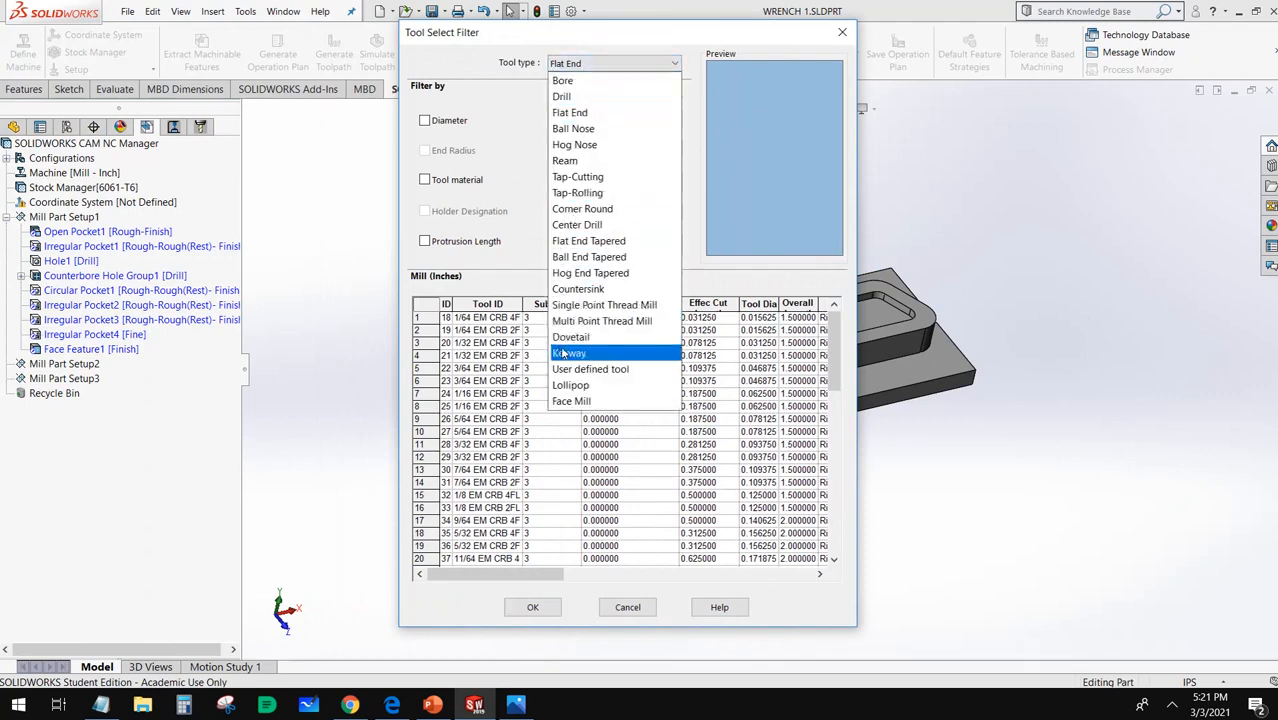
pyautogui.click(591, 402)
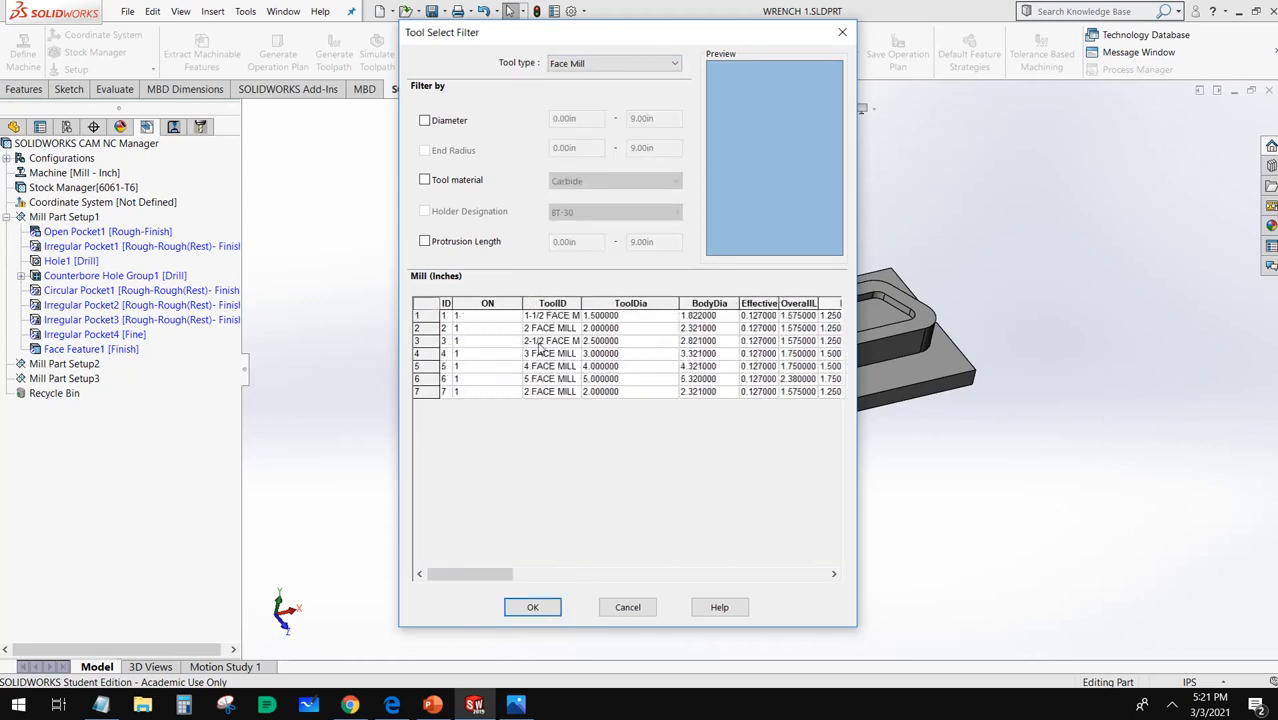
pyautogui.click(543, 344)
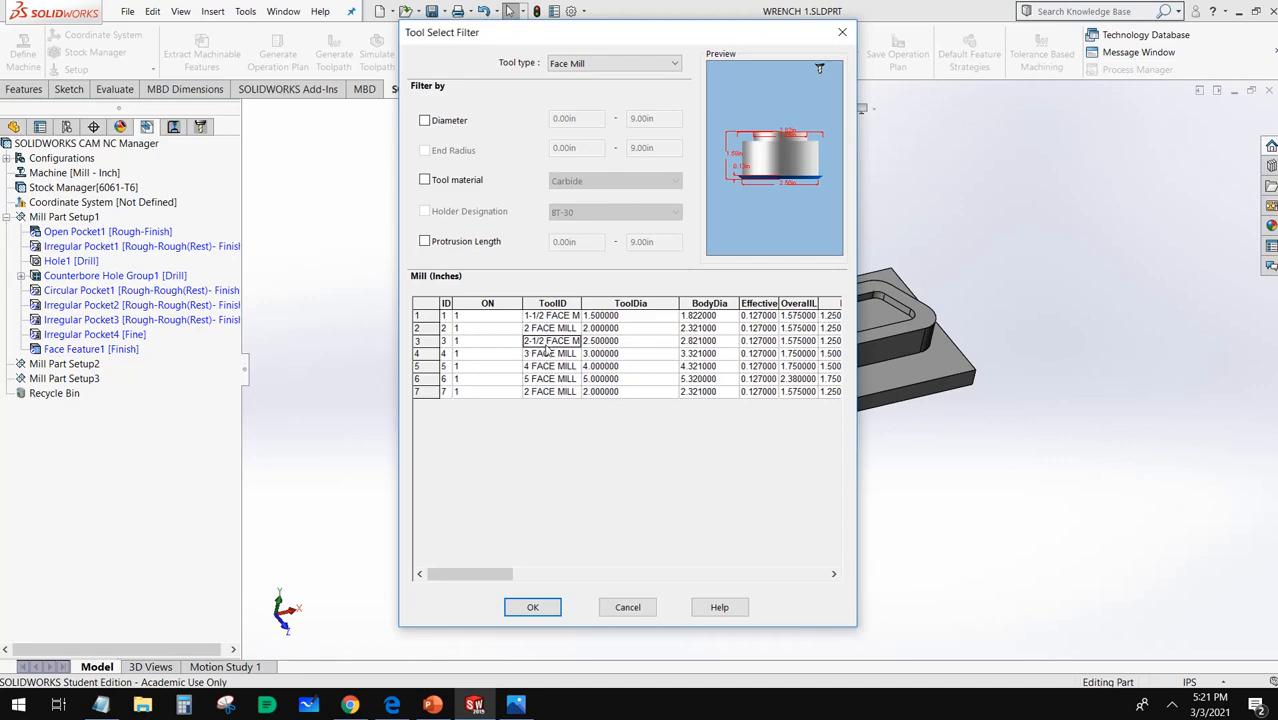
pyautogui.click(535, 608)
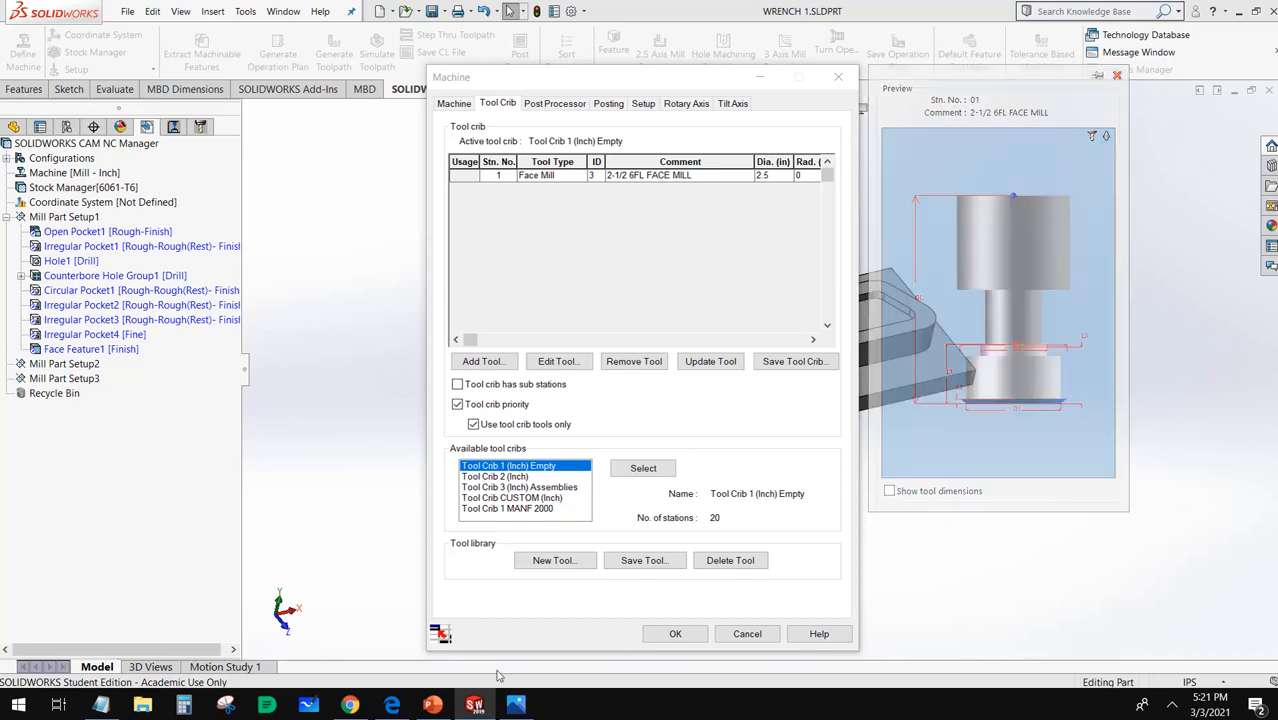
# Check the second tool in the Photos reference list, and in SOLIDWORKS start adding a crib tool of type Flat End
pyautogui.click(515, 704)
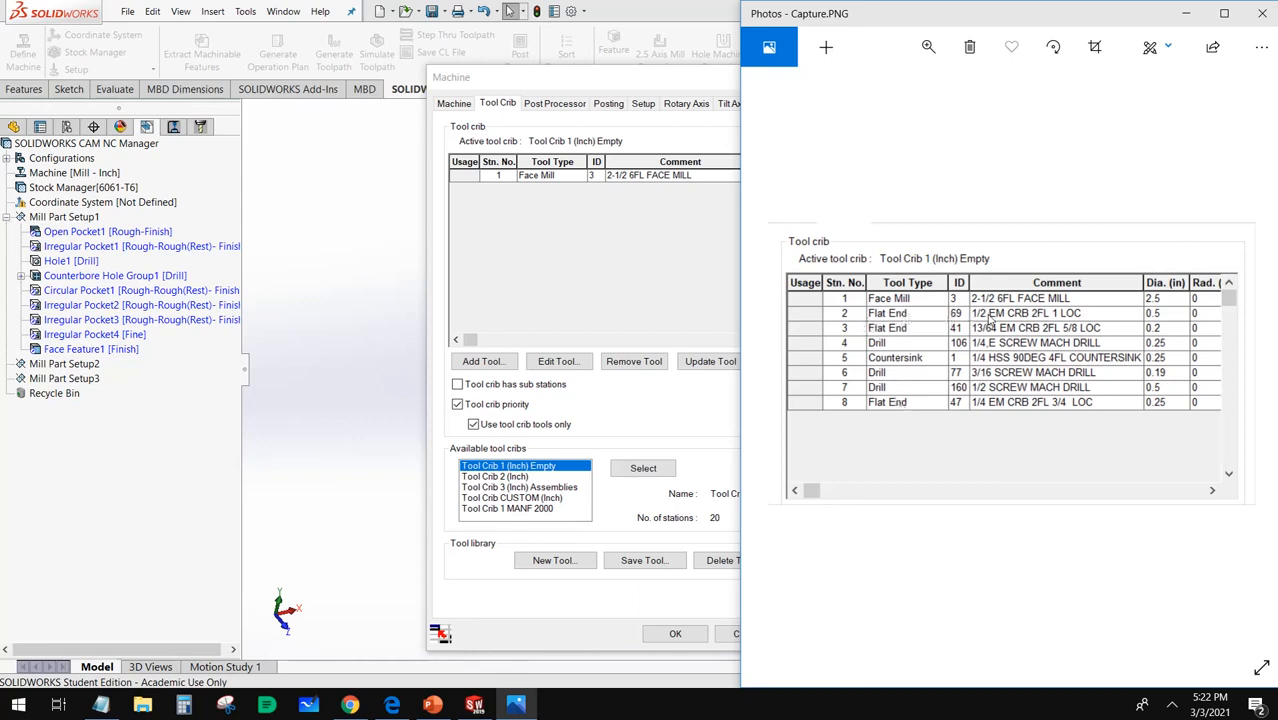
pyautogui.click(584, 250)
pyautogui.click(494, 365)
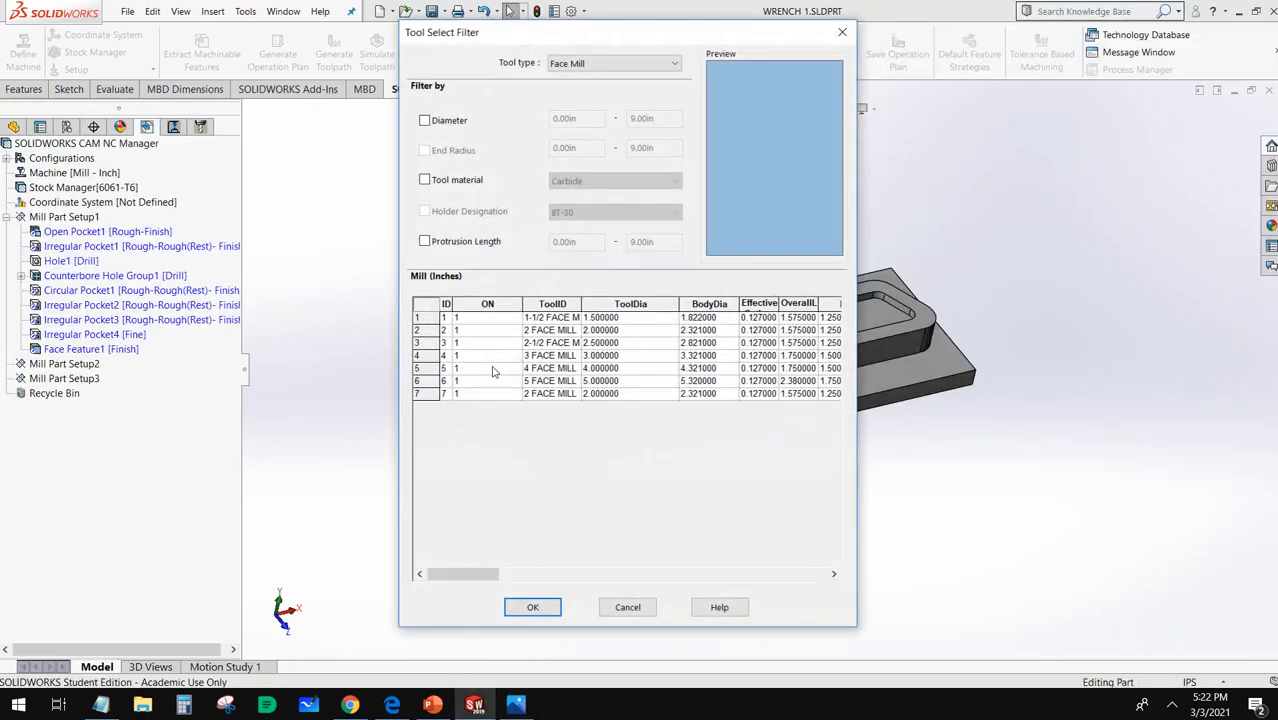
pyautogui.click(584, 64)
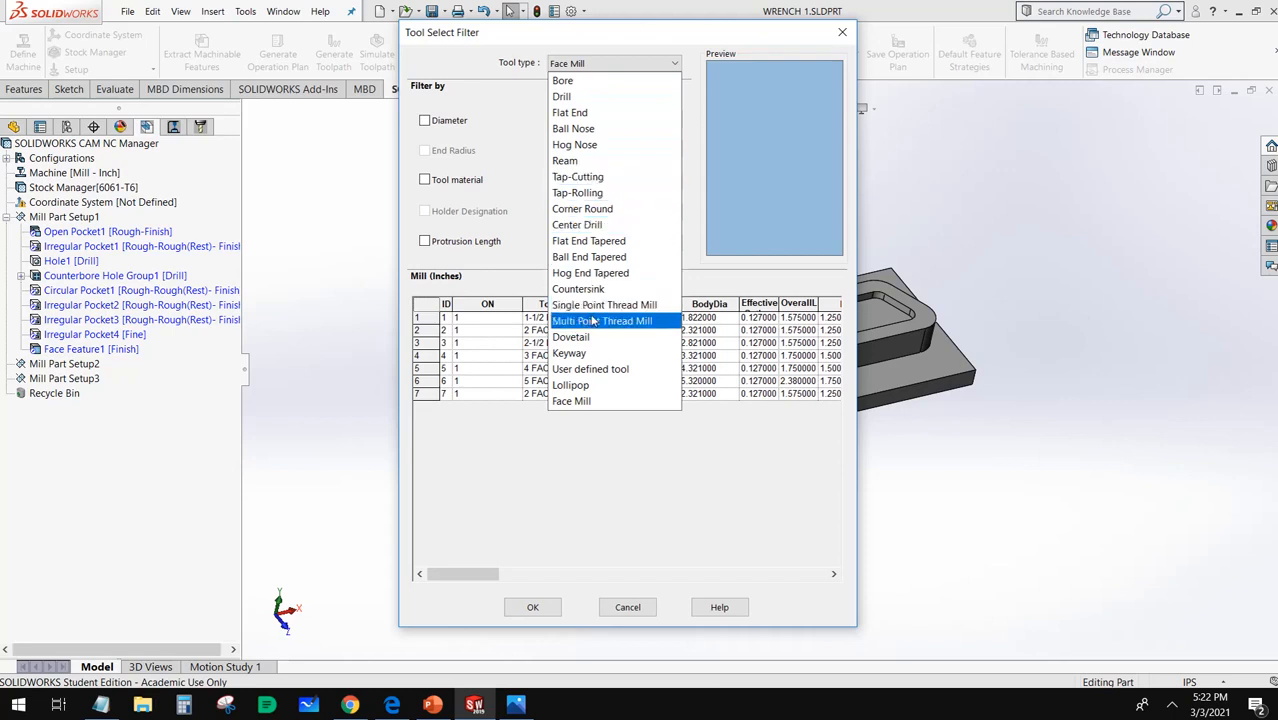
pyautogui.click(593, 114)
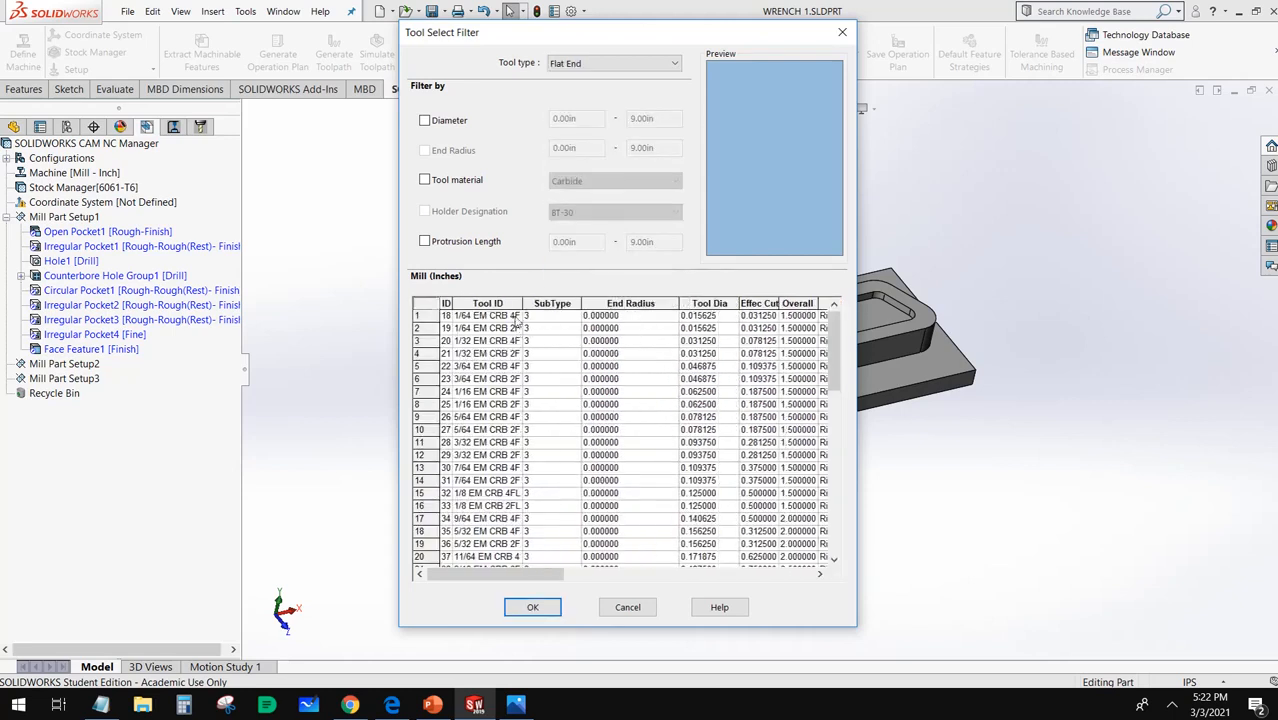
pyautogui.scroll(-14, 519, 338)
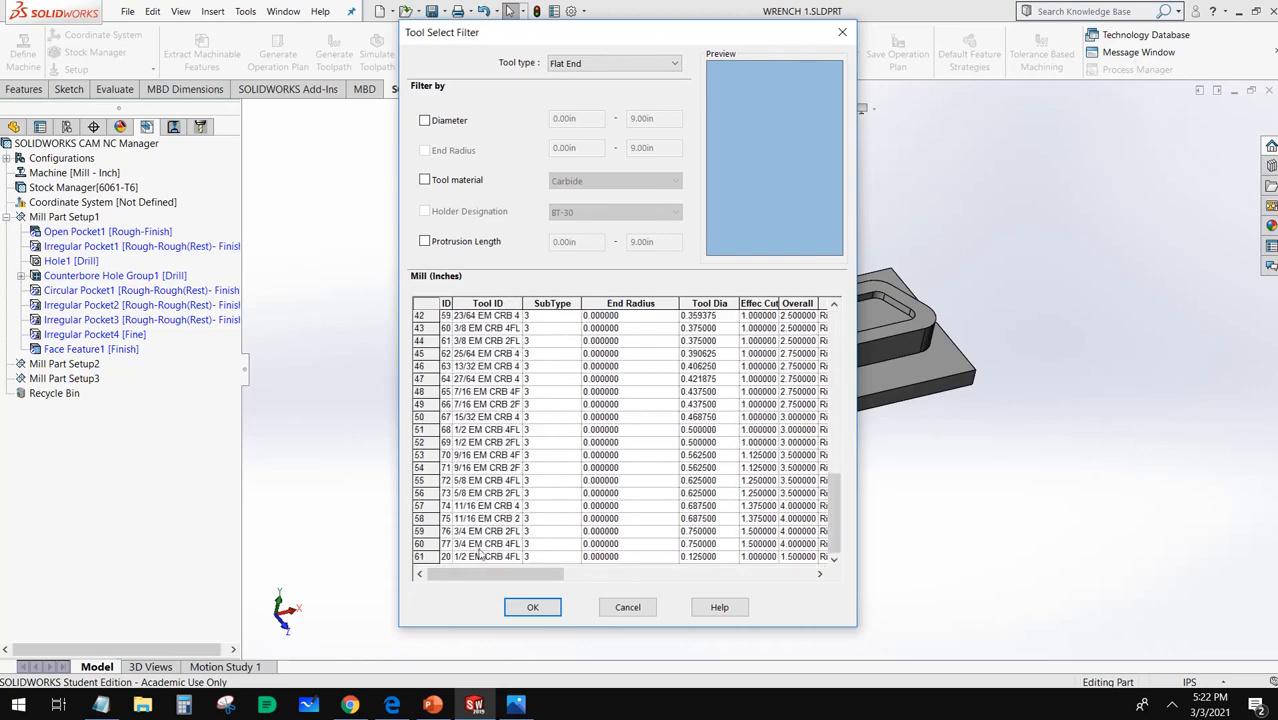
pyautogui.scroll(14, 479, 562)
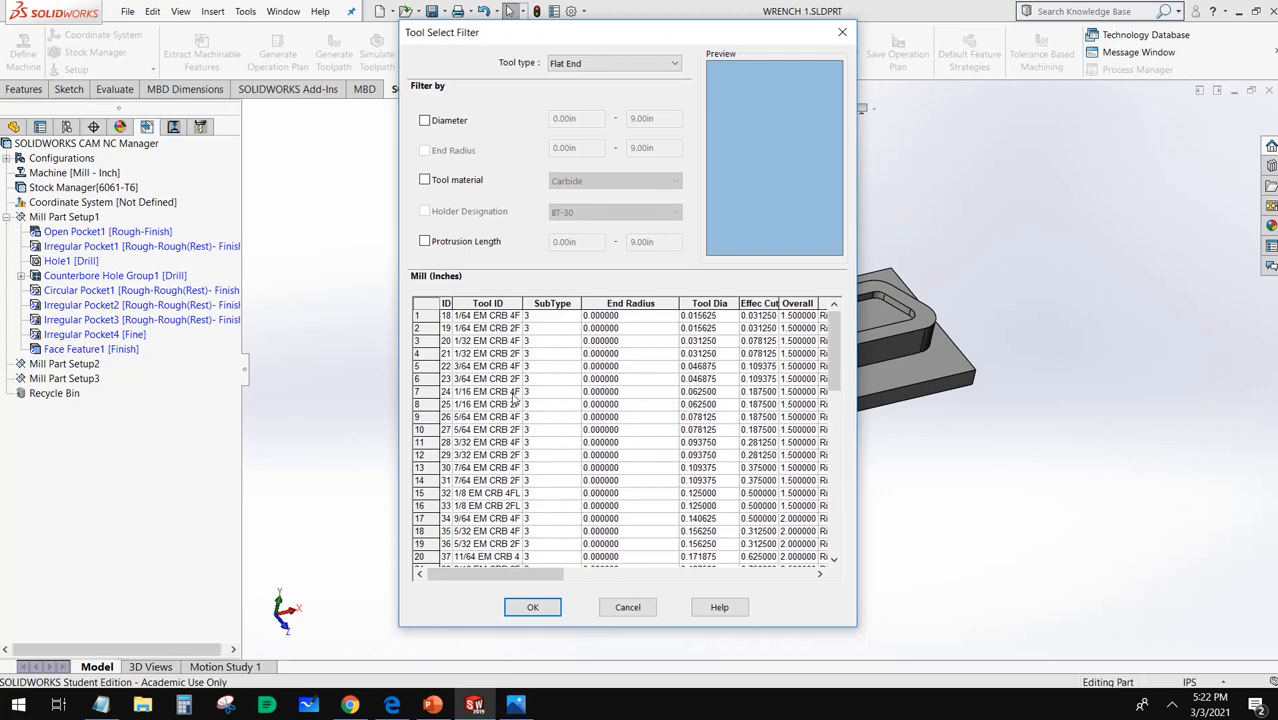
# Filter the flat end mills to a minimum diameter of 0.5 in and add the 1/2 EM CRB 2FL, ID 69, to the crib
pyautogui.click(428, 121)
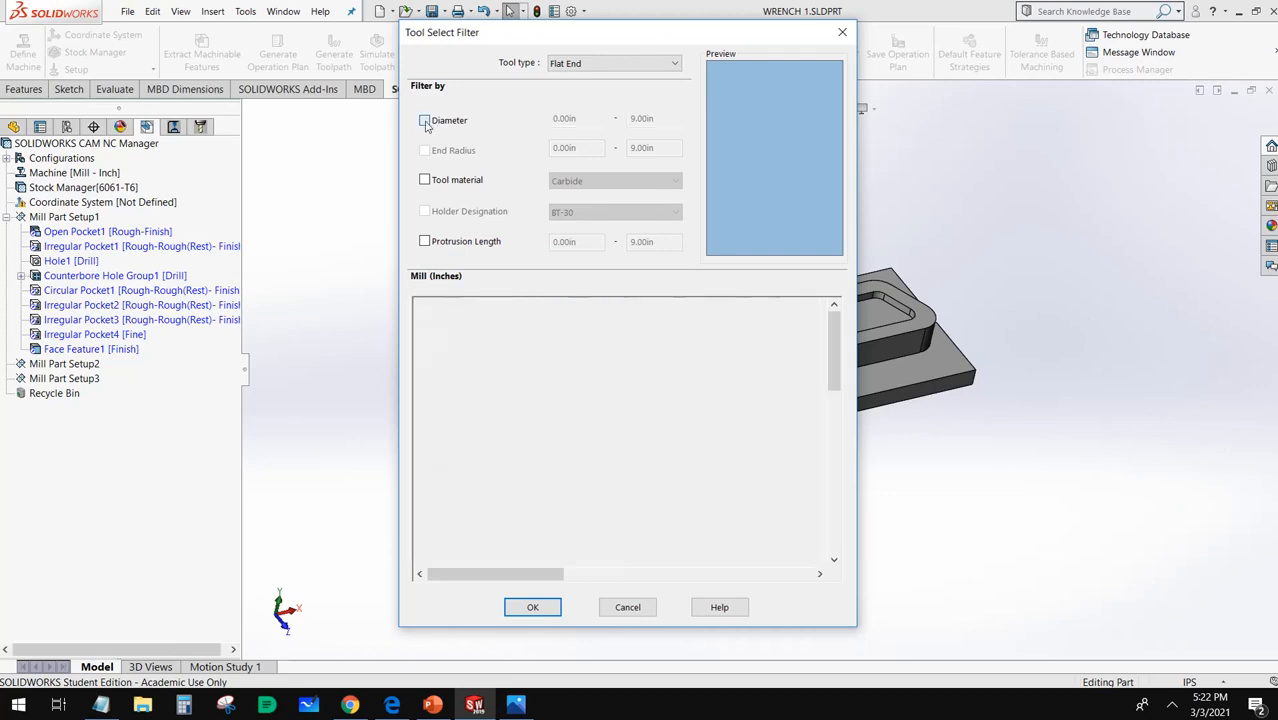
pyautogui.doubleClick(592, 117)
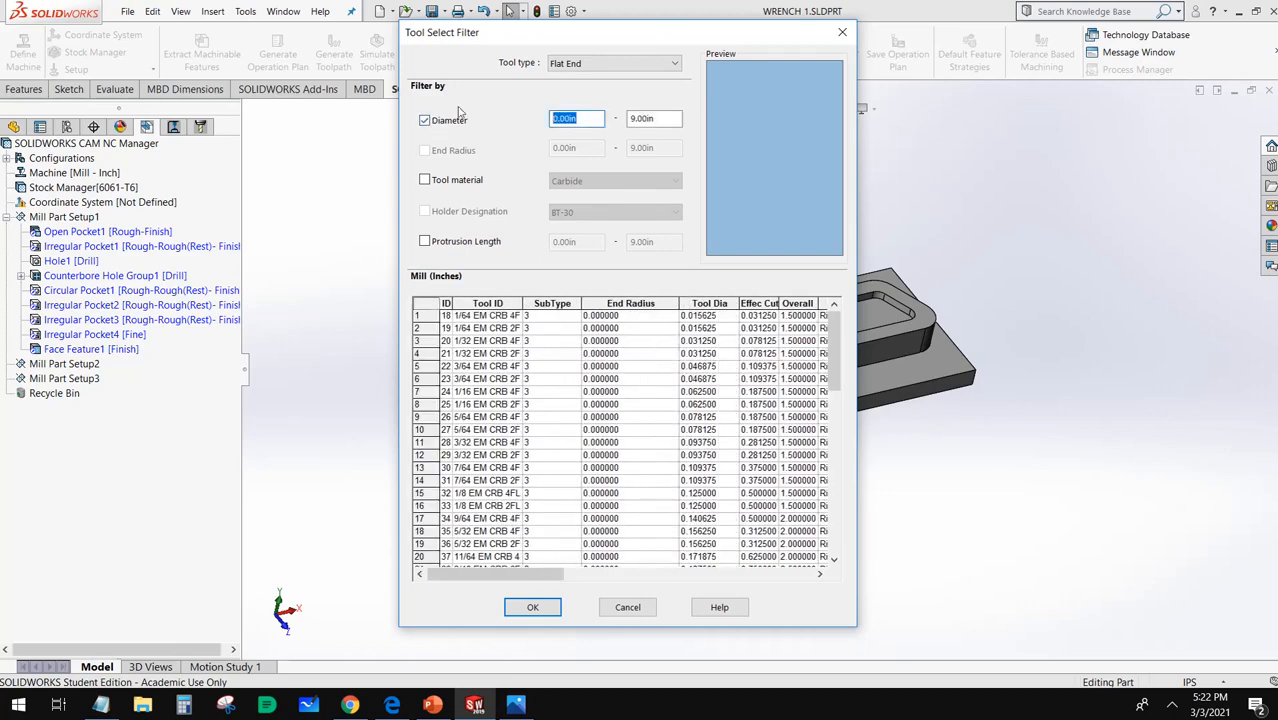
pyautogui.write('.5')
pyautogui.press('Return')
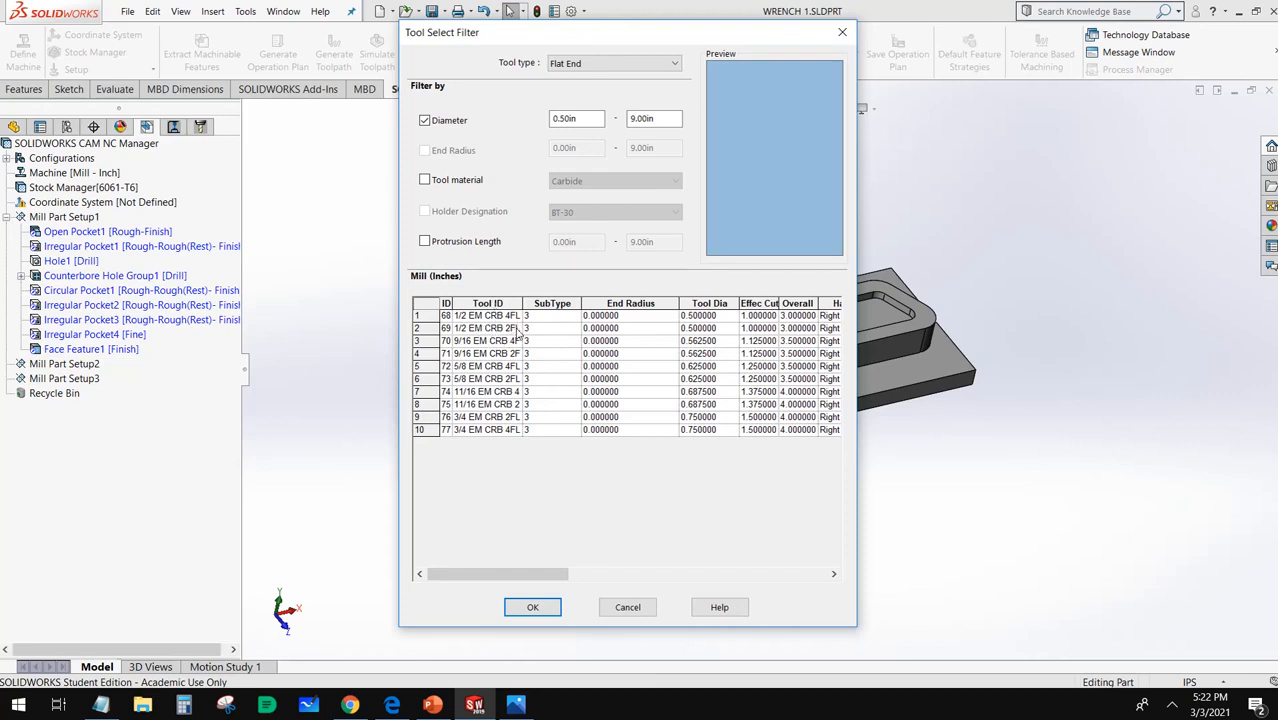
pyautogui.click(507, 331)
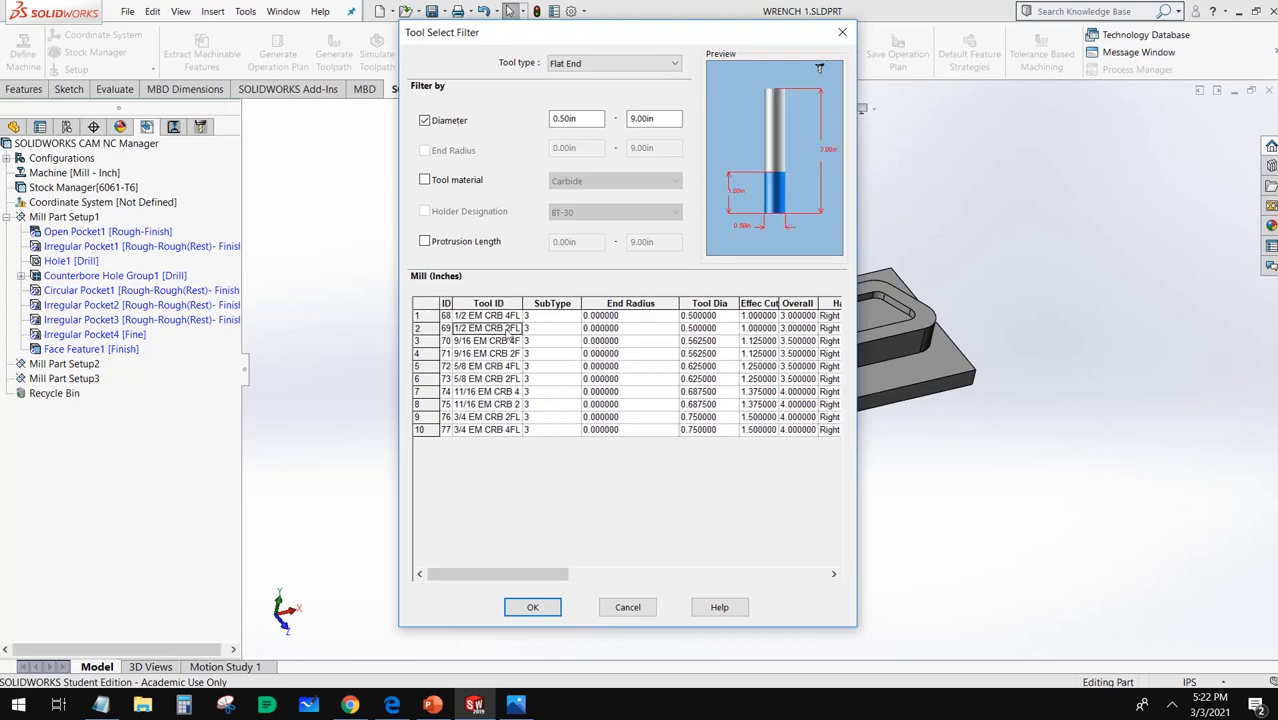
pyautogui.click(534, 612)
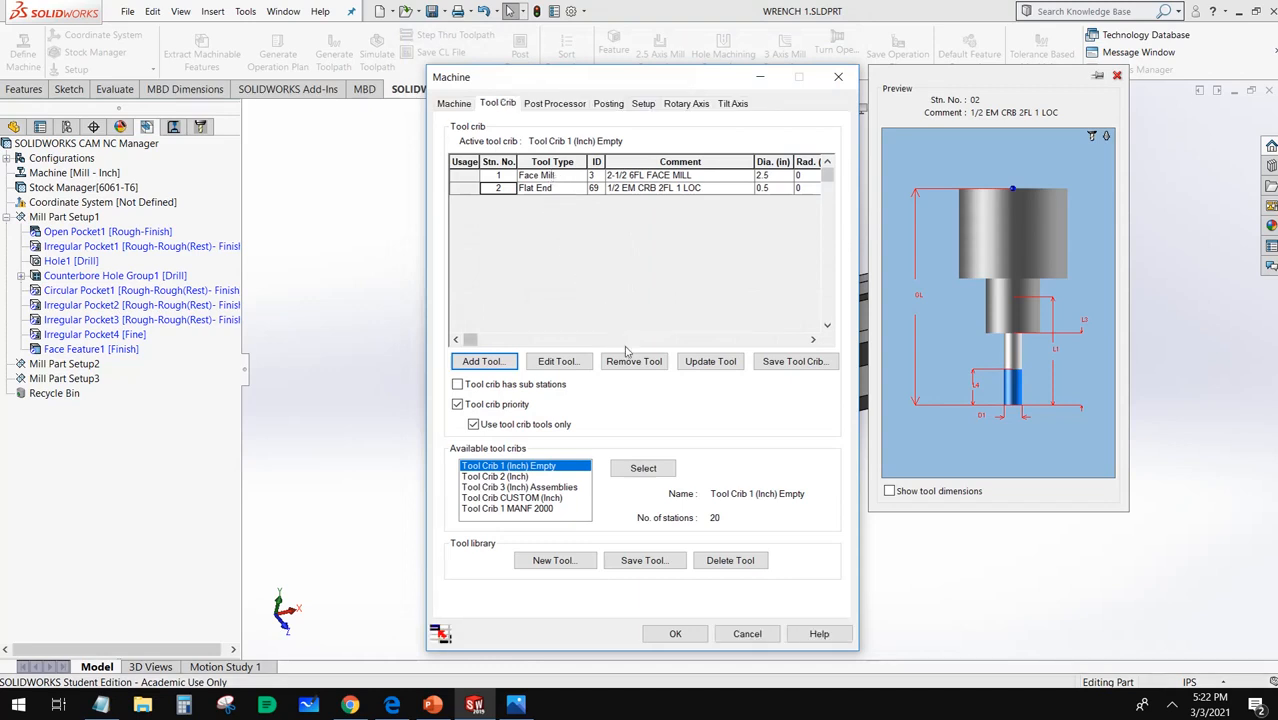
# Check the third tool in the Photos reference list, and in SOLIDWORKS add the flat end mill 3/16 EM CRB 2FL, ID 38, to the crib
pyautogui.click(515, 705)
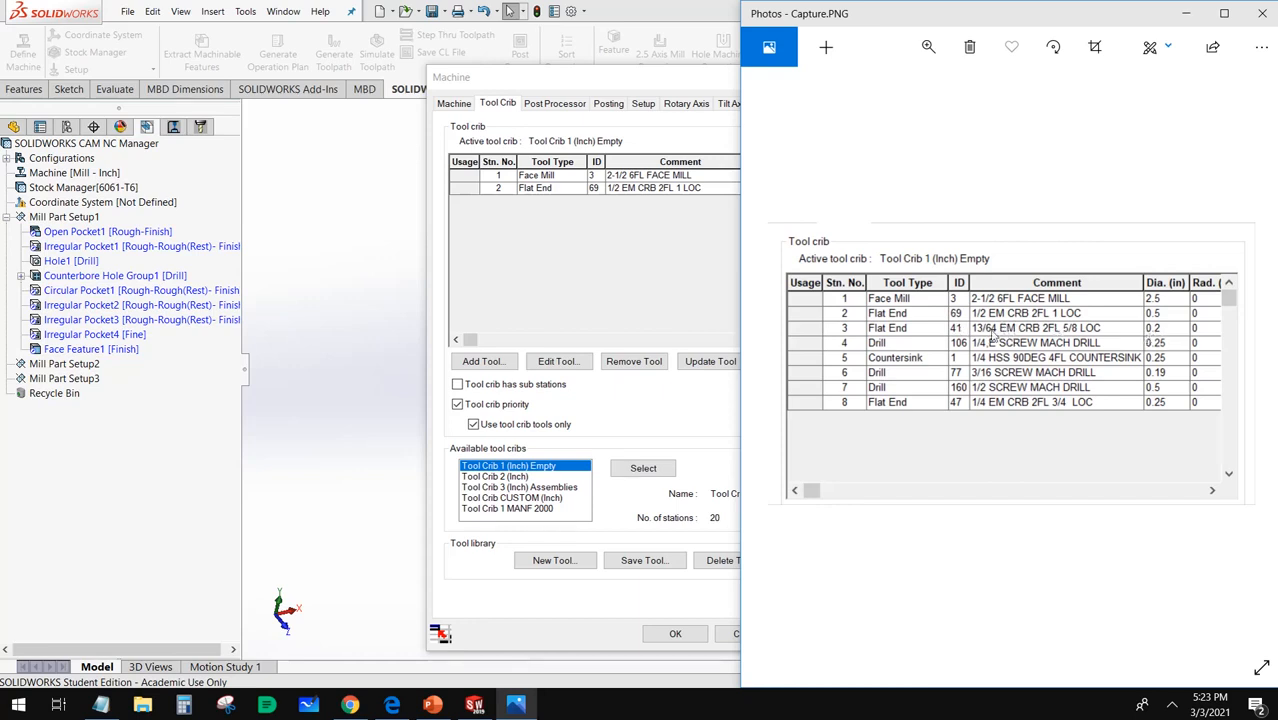
pyautogui.click(643, 258)
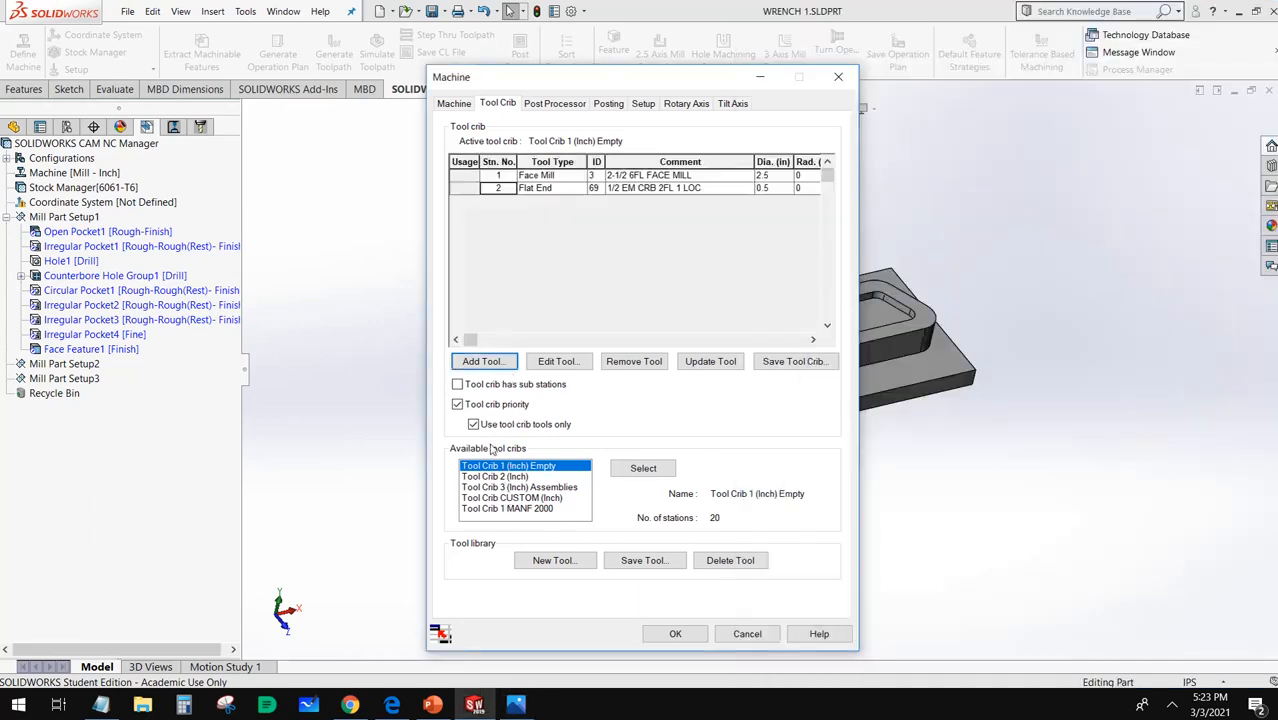
pyautogui.click(491, 364)
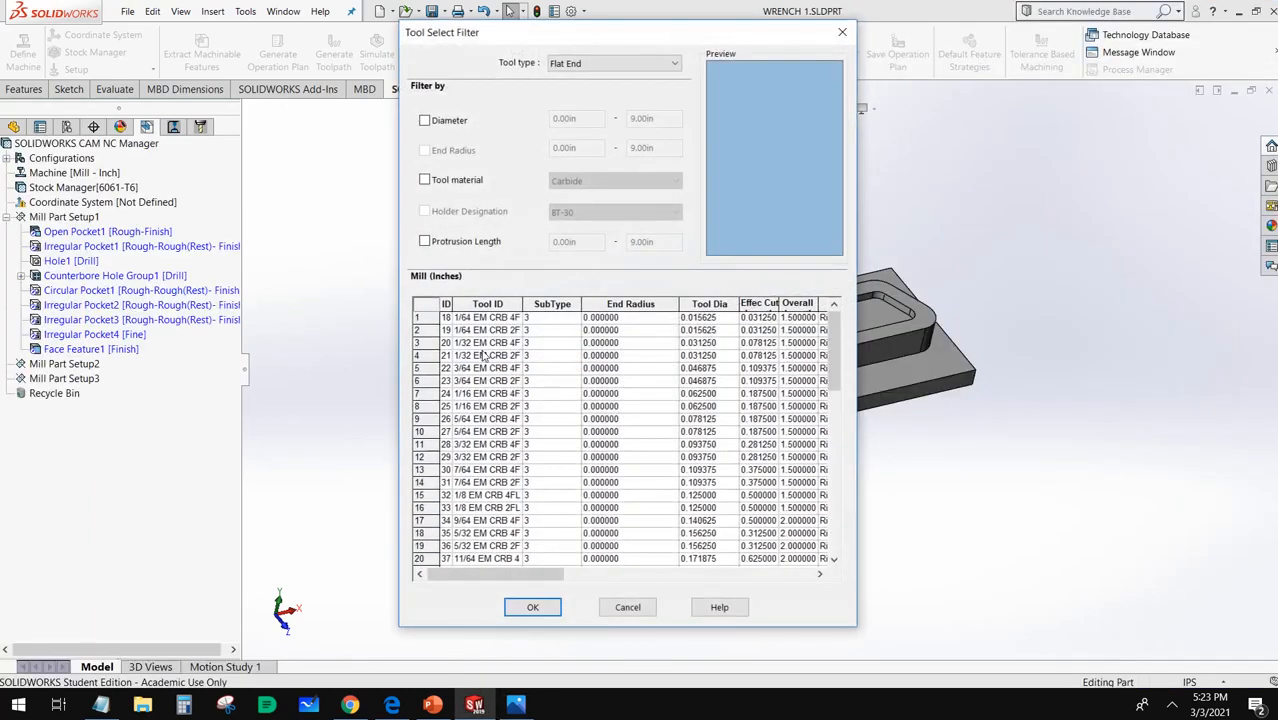
pyautogui.click(574, 64)
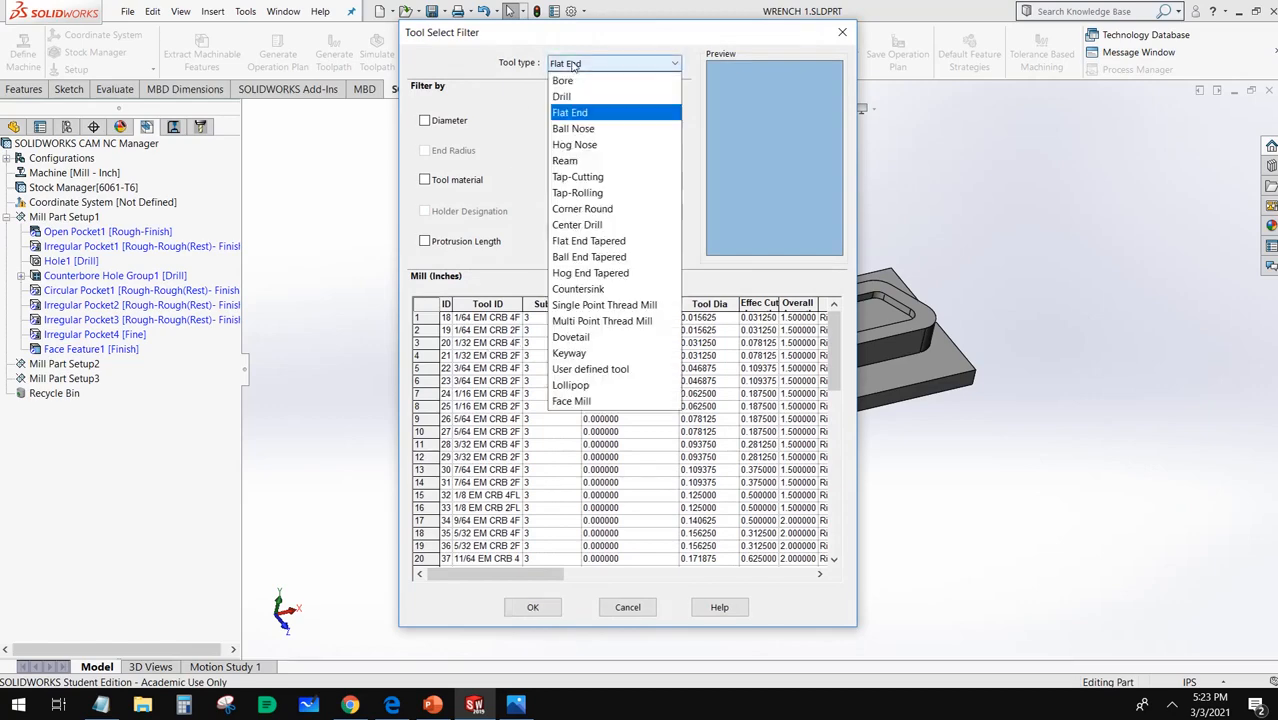
pyautogui.click(578, 119)
pyautogui.scroll(-5, 536, 381)
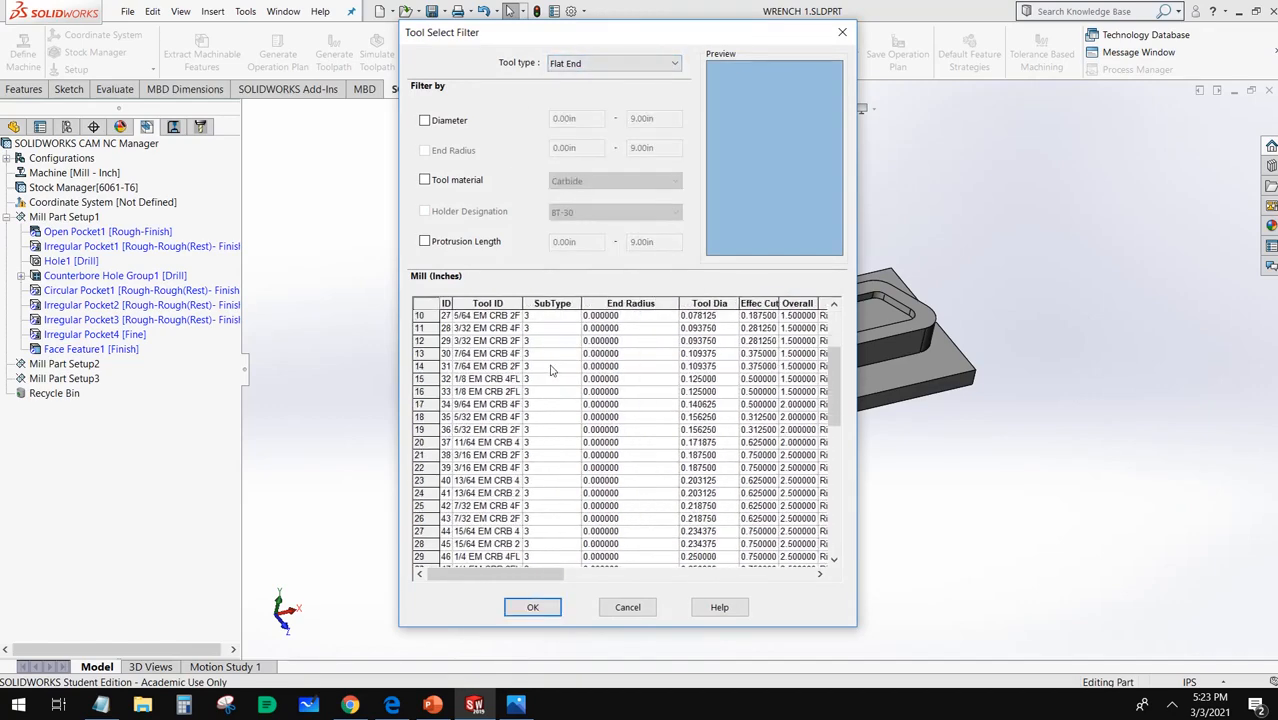
pyautogui.scroll(-6, 536, 381)
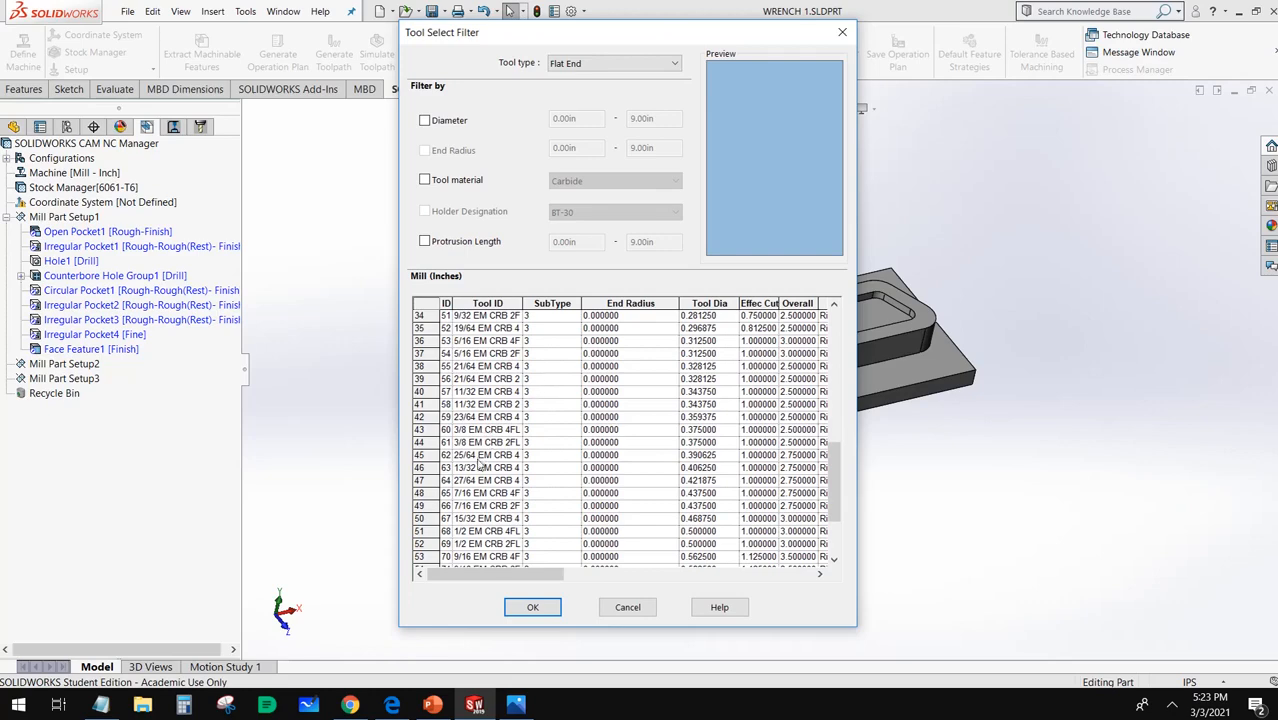
pyautogui.scroll(3, 465, 437)
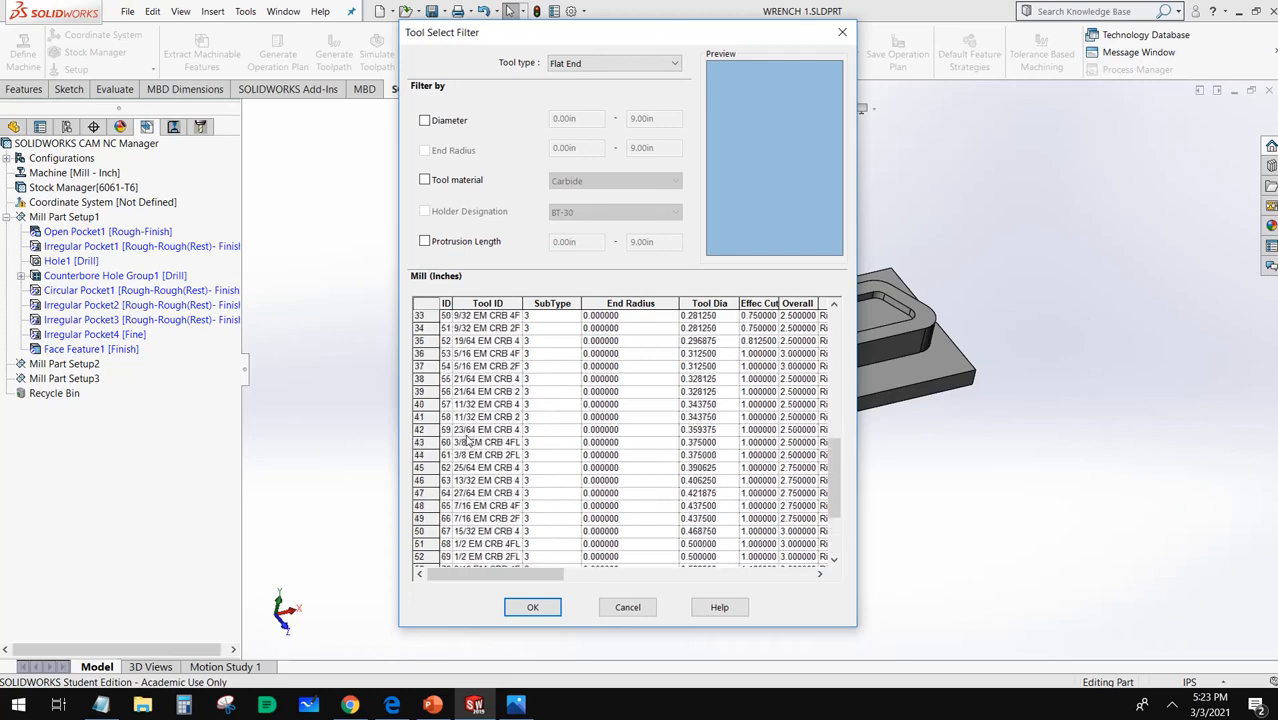
pyautogui.scroll(3, 483, 427)
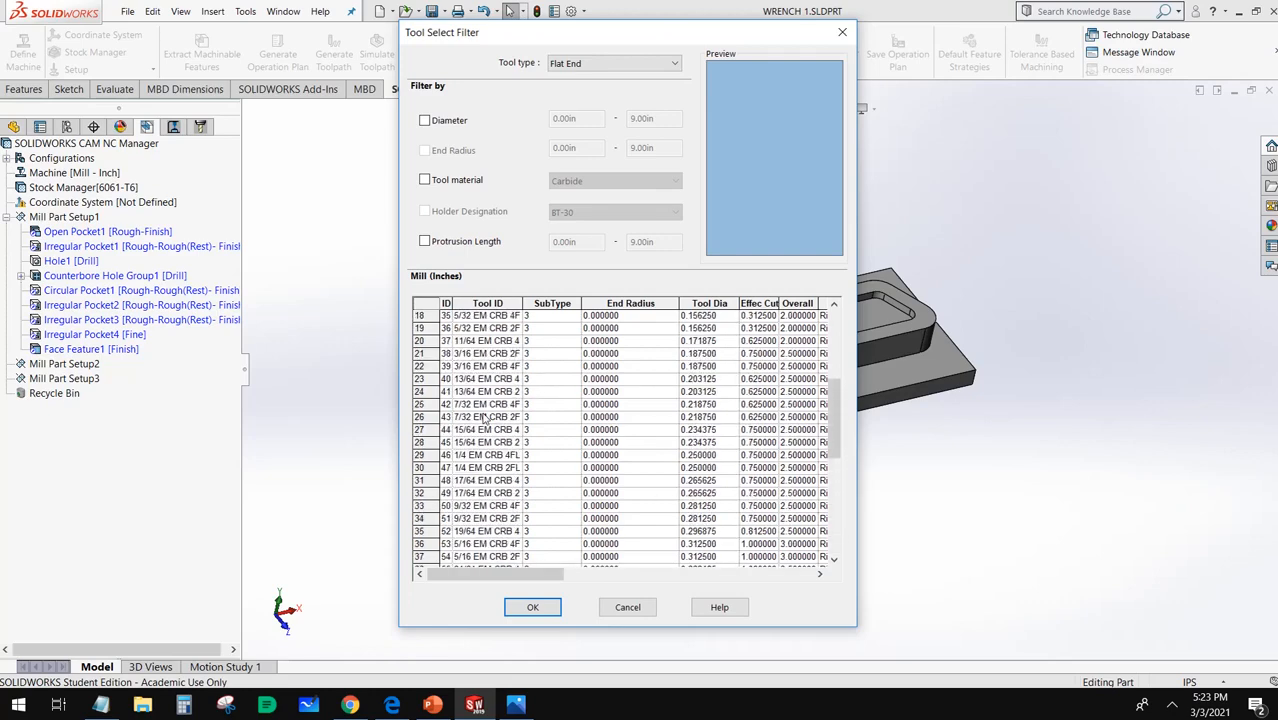
pyautogui.click(483, 355)
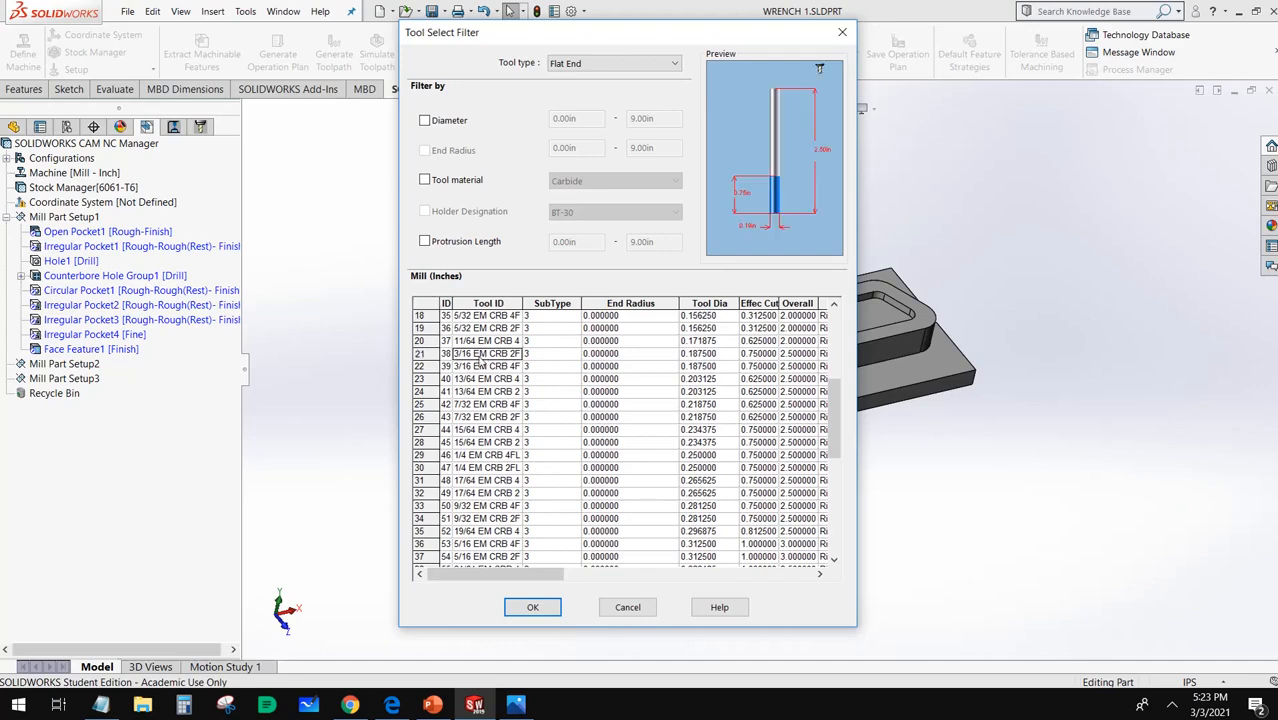
pyautogui.click(535, 608)
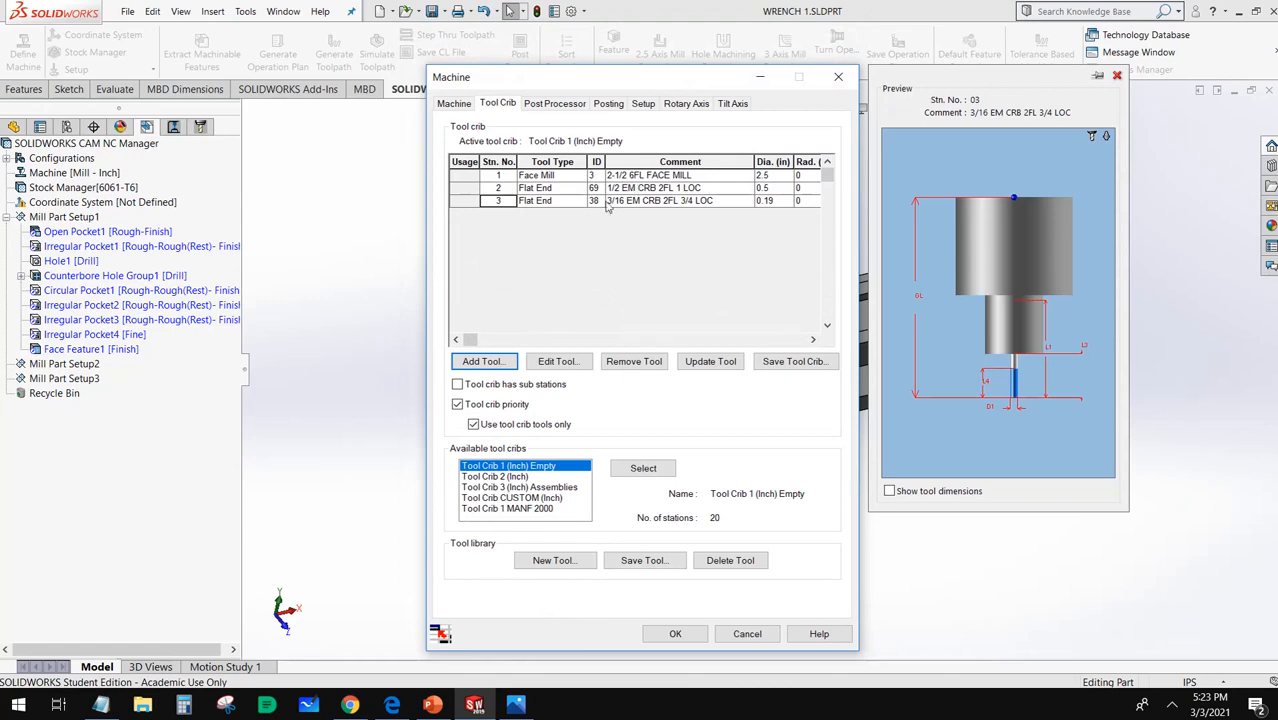
# Check the fourth tool in the Photos reference list, and in SOLIDWORKS start adding a crib tool of type Drill
pyautogui.click(515, 704)
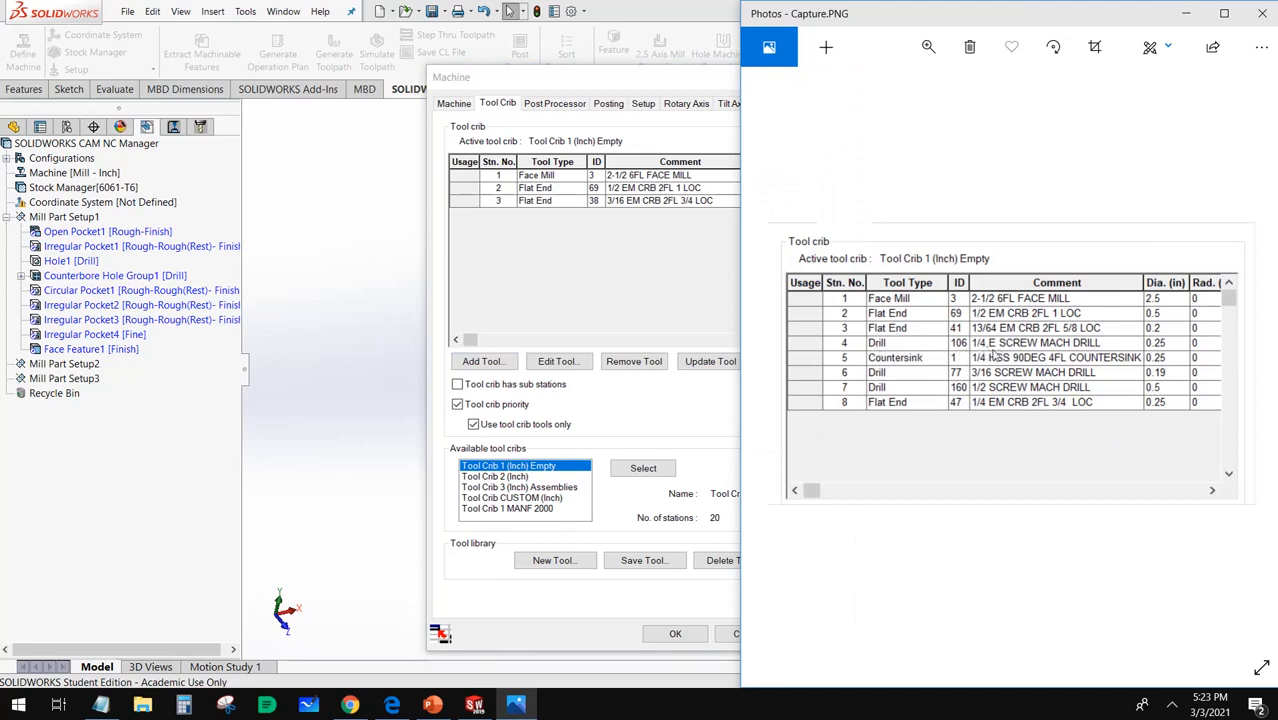
pyautogui.click(566, 318)
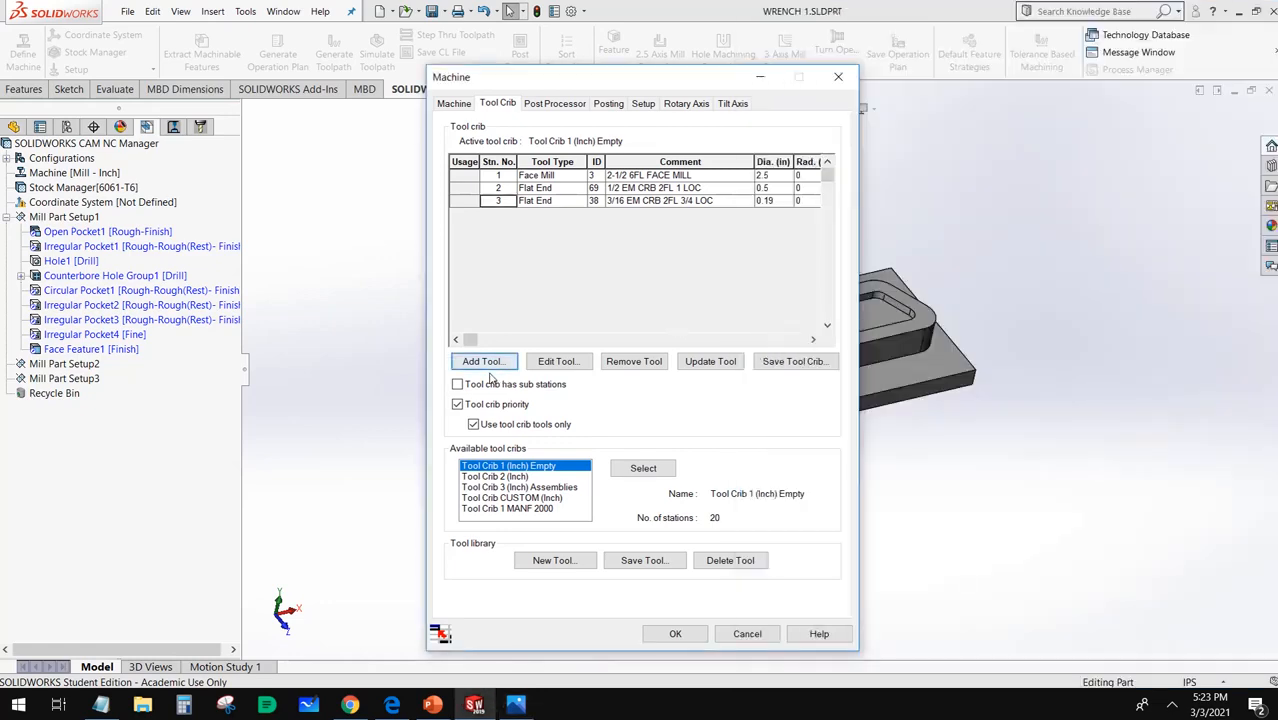
pyautogui.click(490, 361)
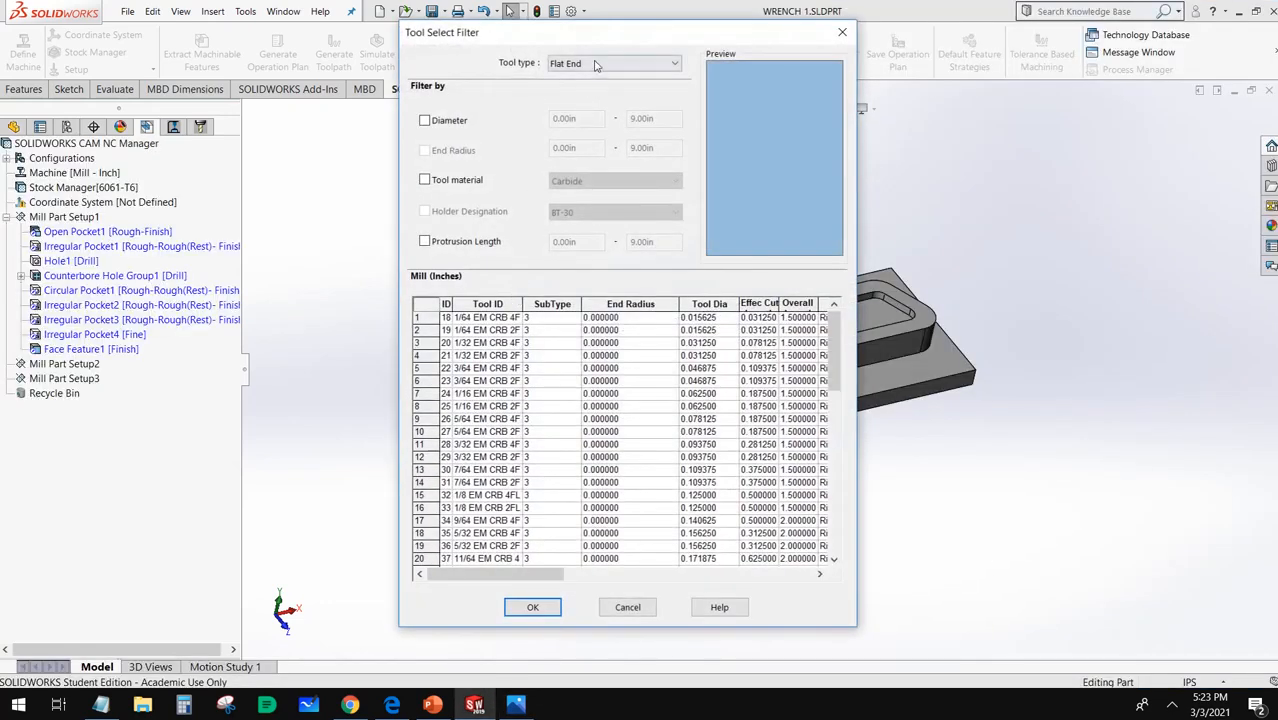
pyautogui.click(600, 62)
pyautogui.click(590, 100)
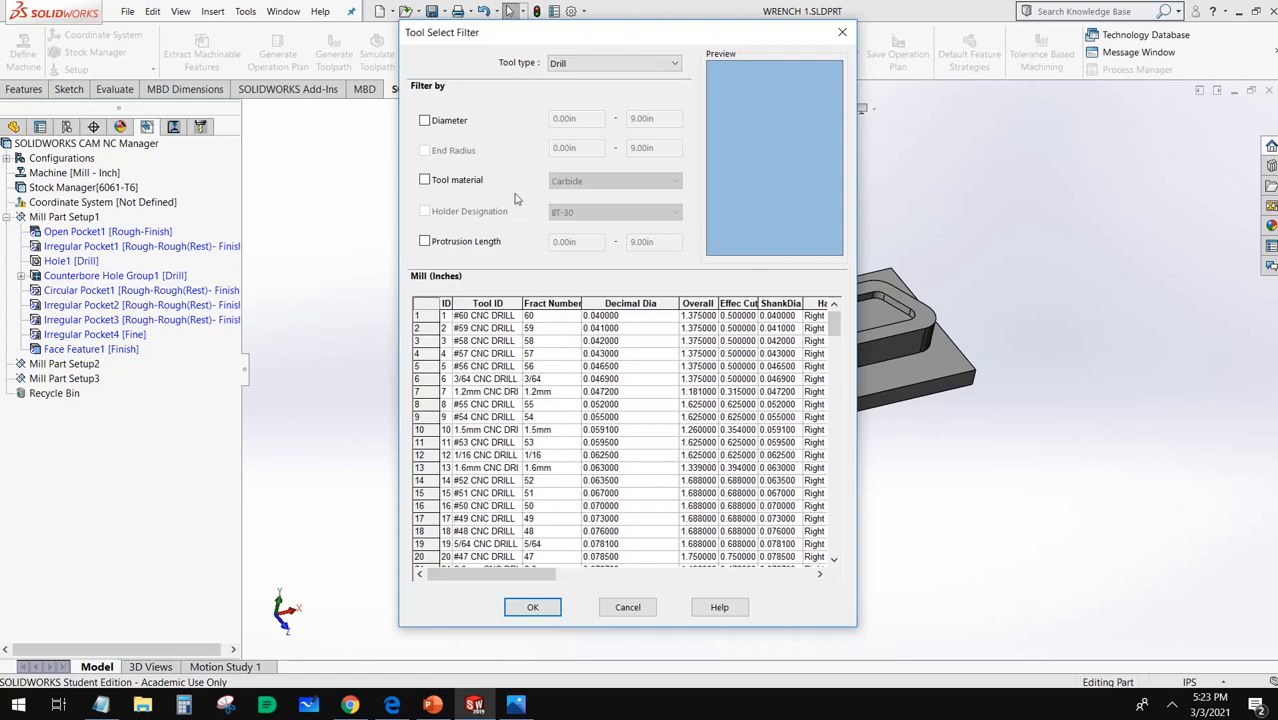
# Filter the drills to a minimum diameter of 0.25 in and add the 1/4,E CNC drill, ID 106, to the crib
pyautogui.click(444, 121)
pyautogui.doubleClick(583, 119)
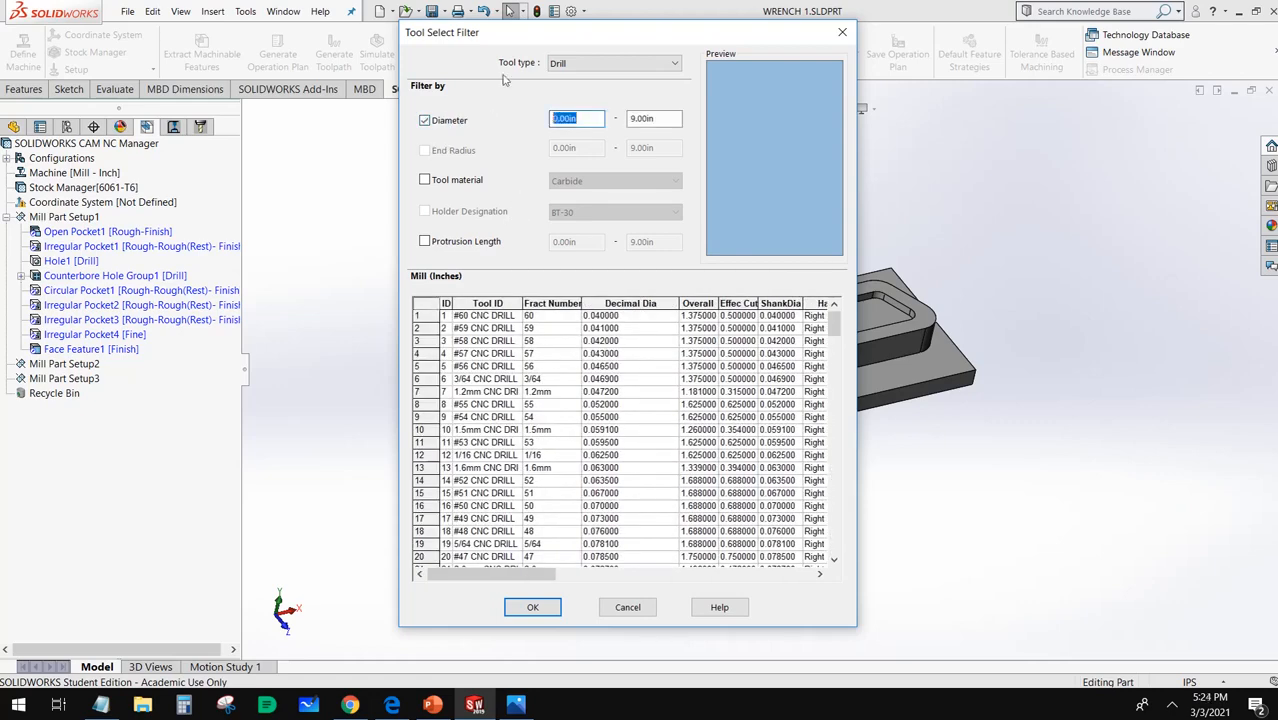
pyautogui.write('.25')
pyautogui.click(445, 179)
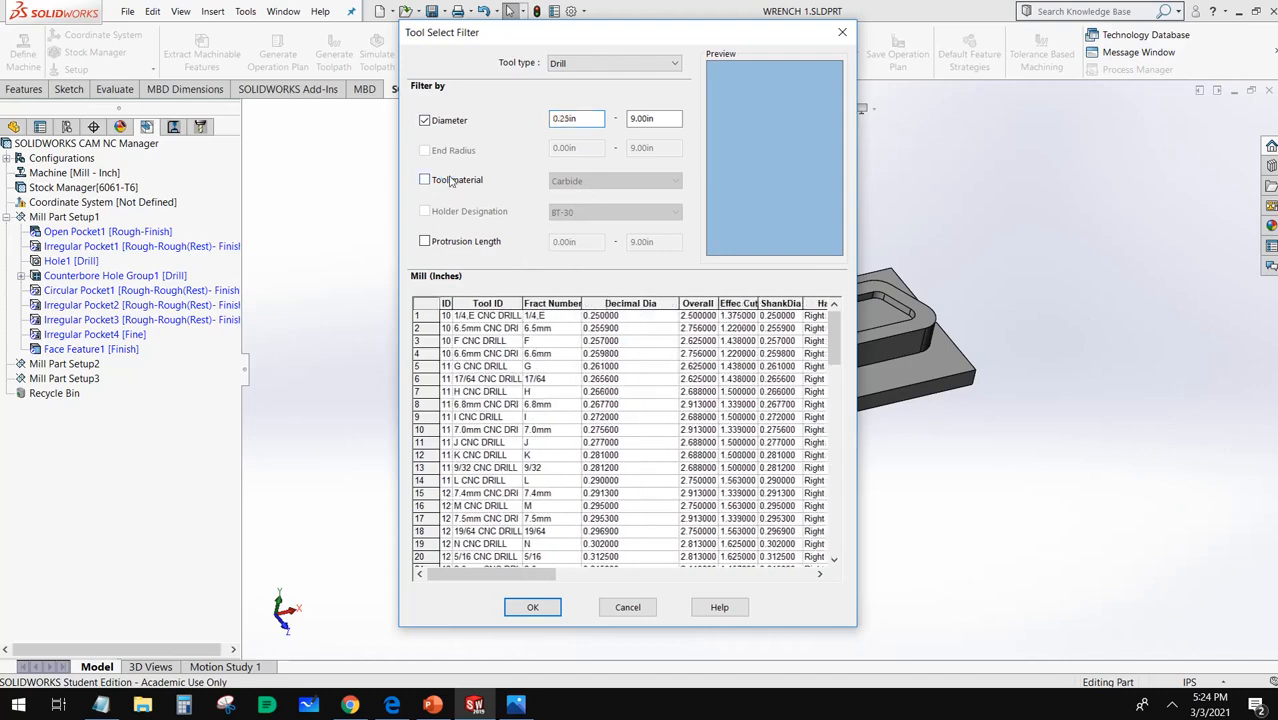
pyautogui.click(489, 319)
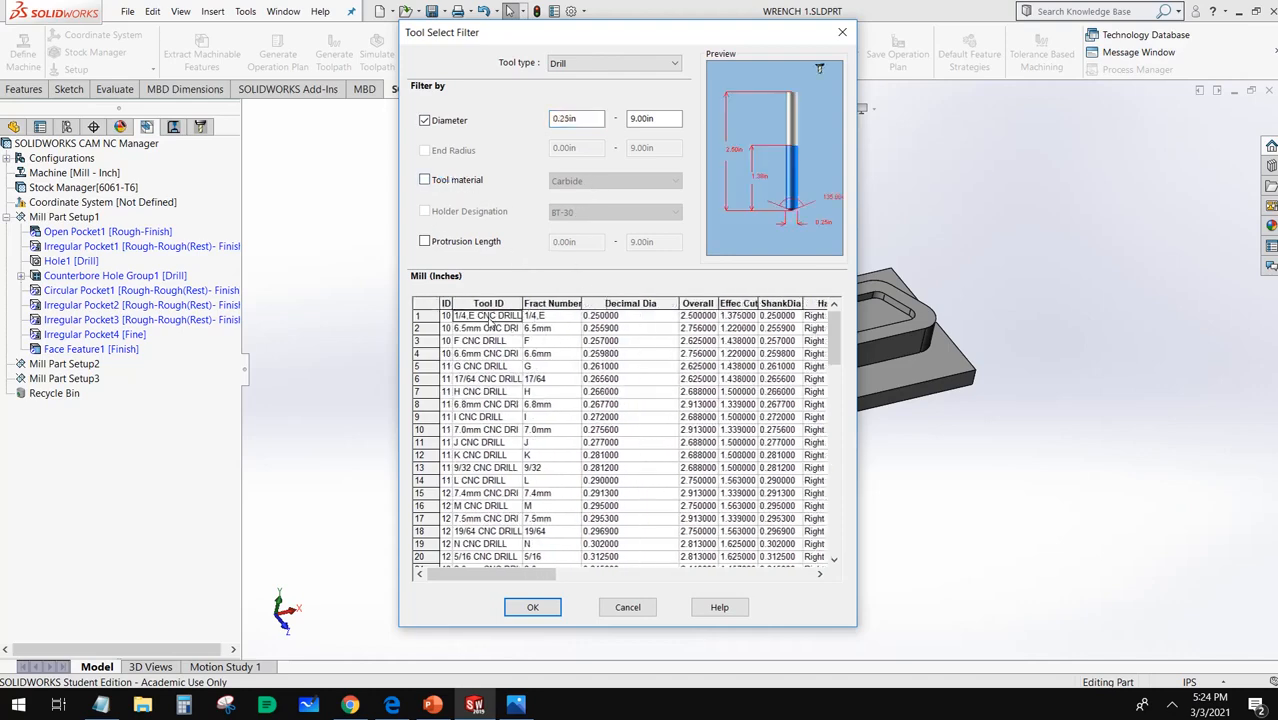
pyautogui.click(533, 608)
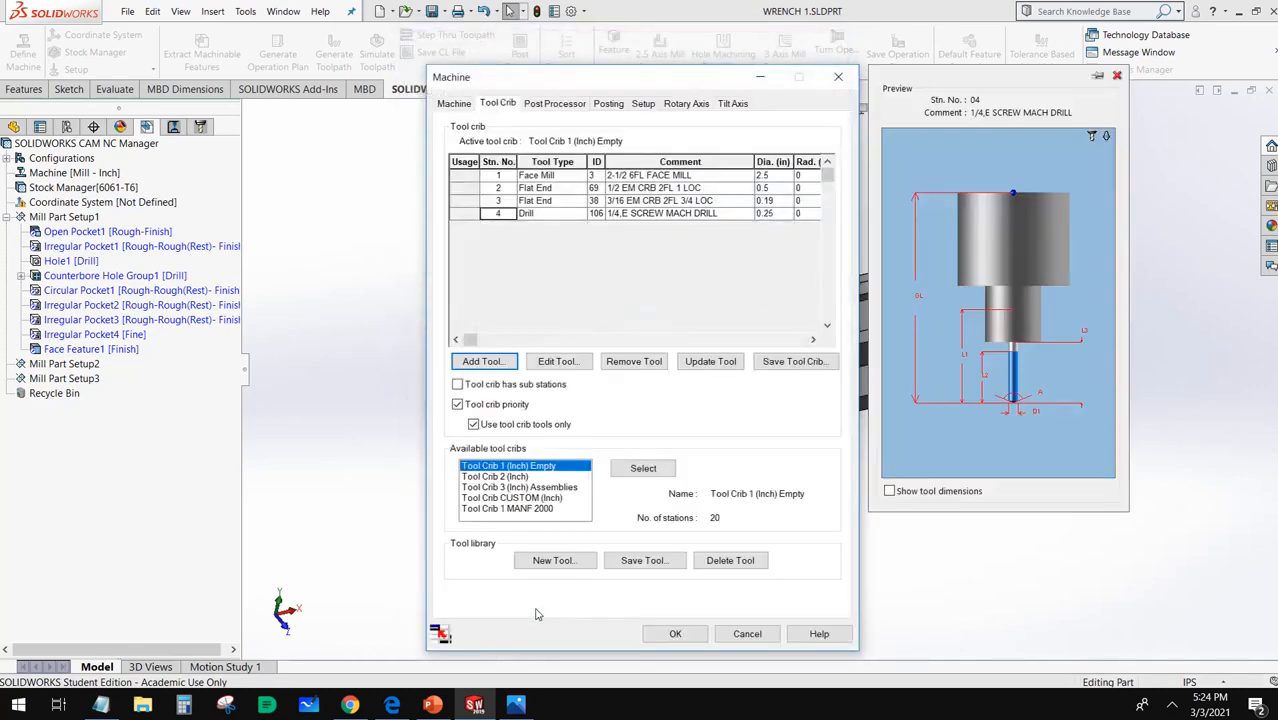
# Check the fifth tool in the Photos reference list, and in SOLIDWORKS add the 1/4 x 90DEG countersink, ID 1, to the crib
pyautogui.click(515, 704)
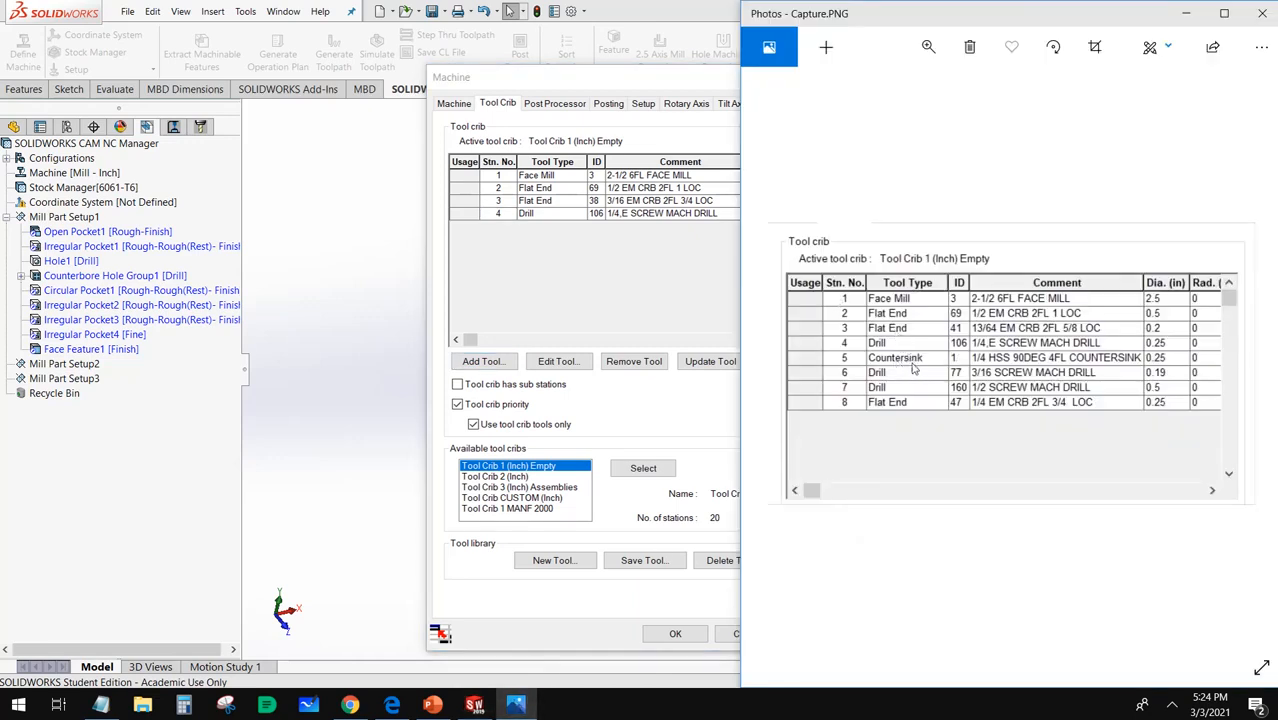
pyautogui.click(629, 279)
pyautogui.click(480, 364)
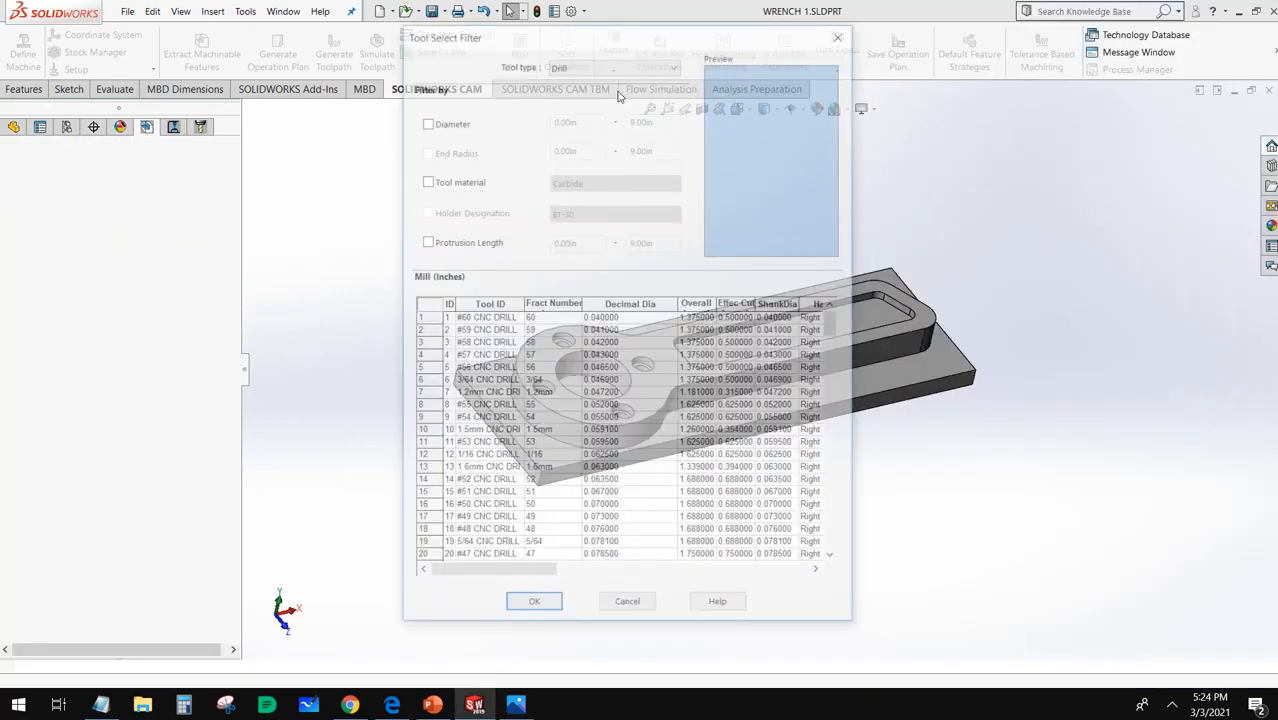
pyautogui.click(603, 63)
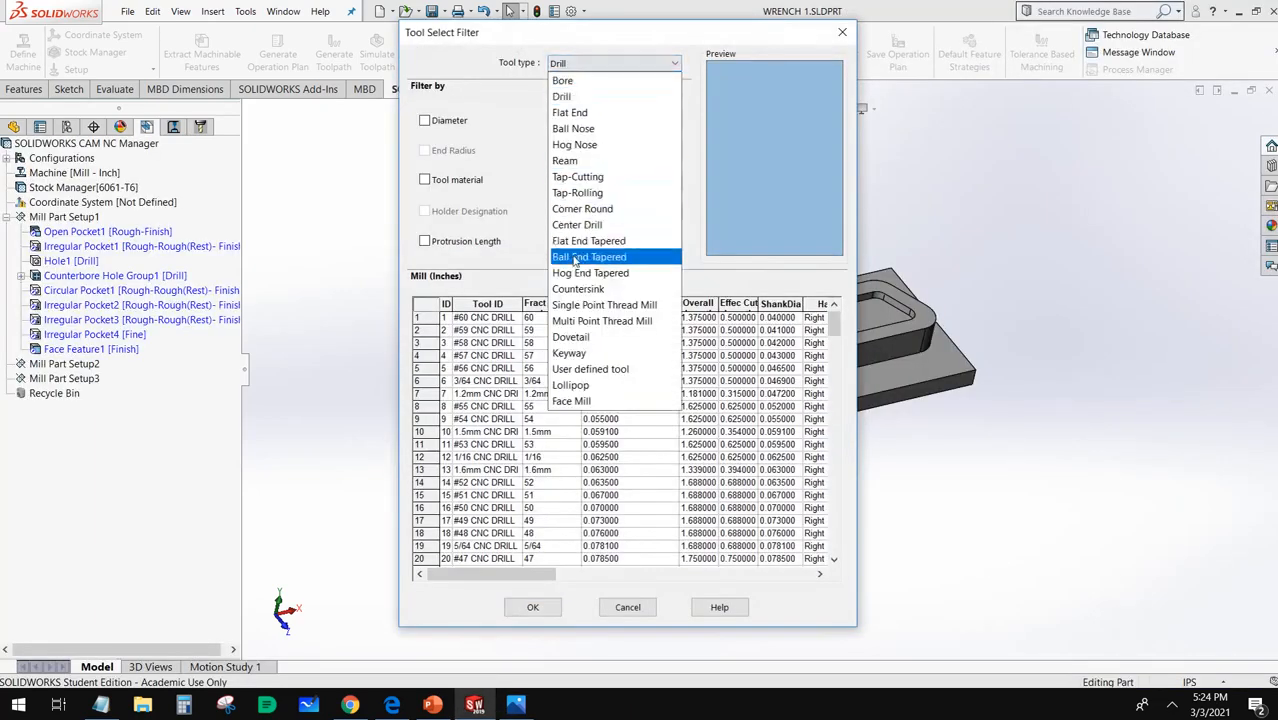
pyautogui.click(576, 288)
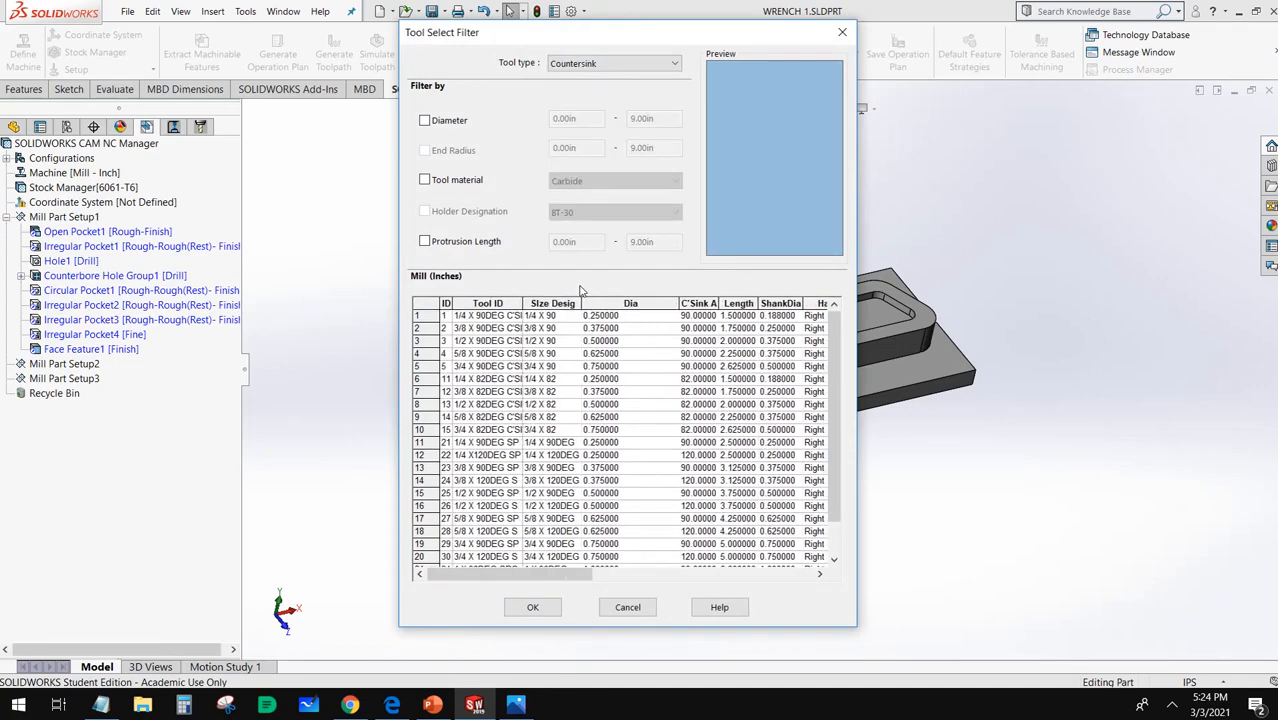
pyautogui.click(490, 318)
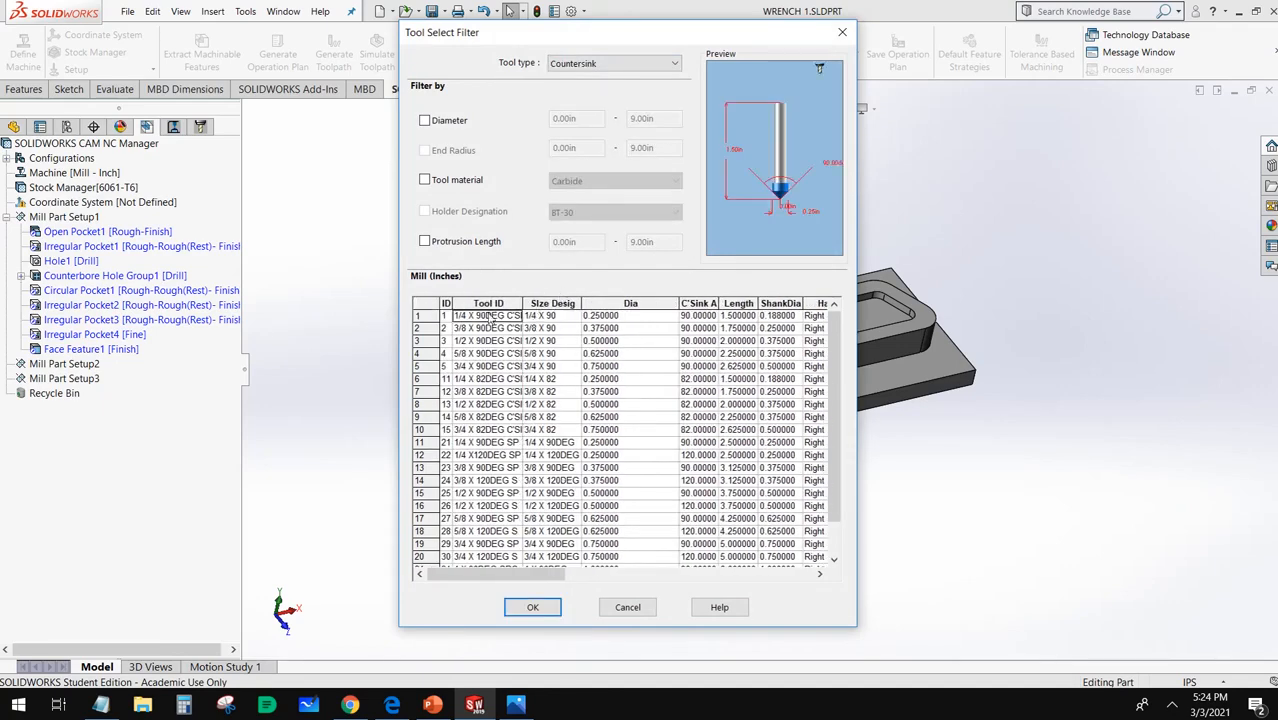
pyautogui.click(531, 607)
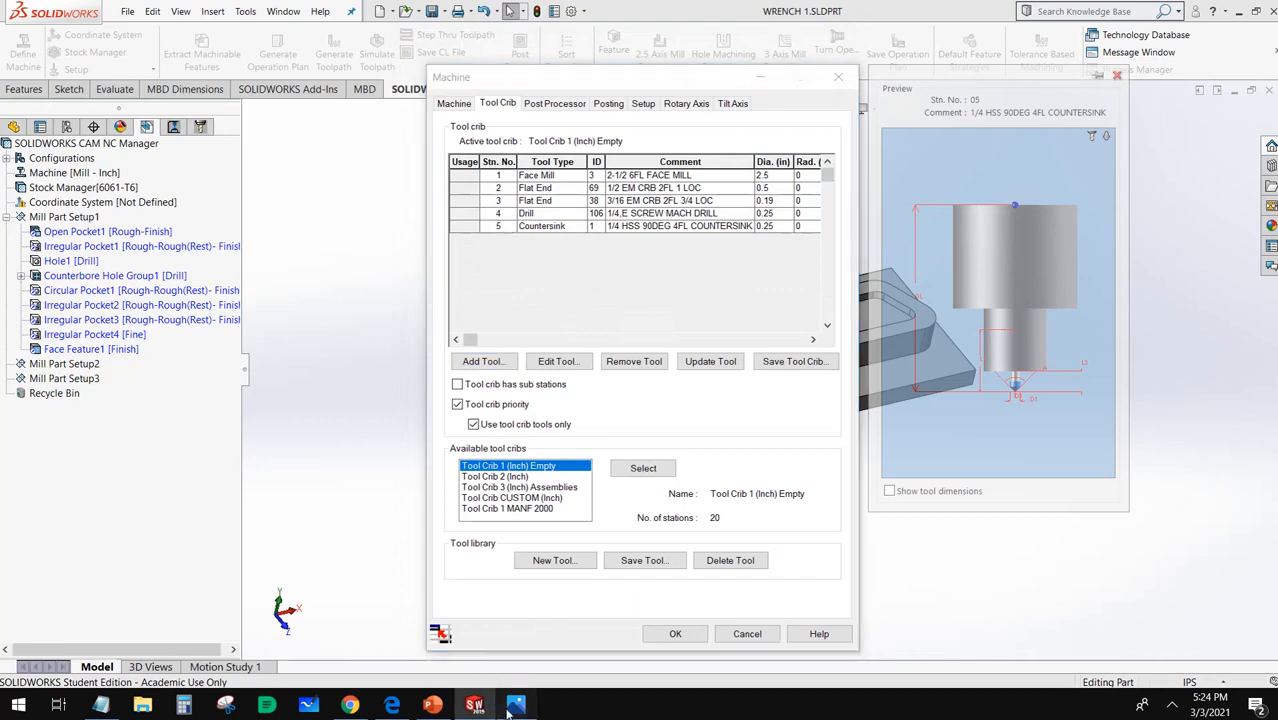
# Check the sixth and seventh tools in the Photos reference list, and in SOLIDWORKS start adding another crib tool of type Drill
pyautogui.click(516, 704)
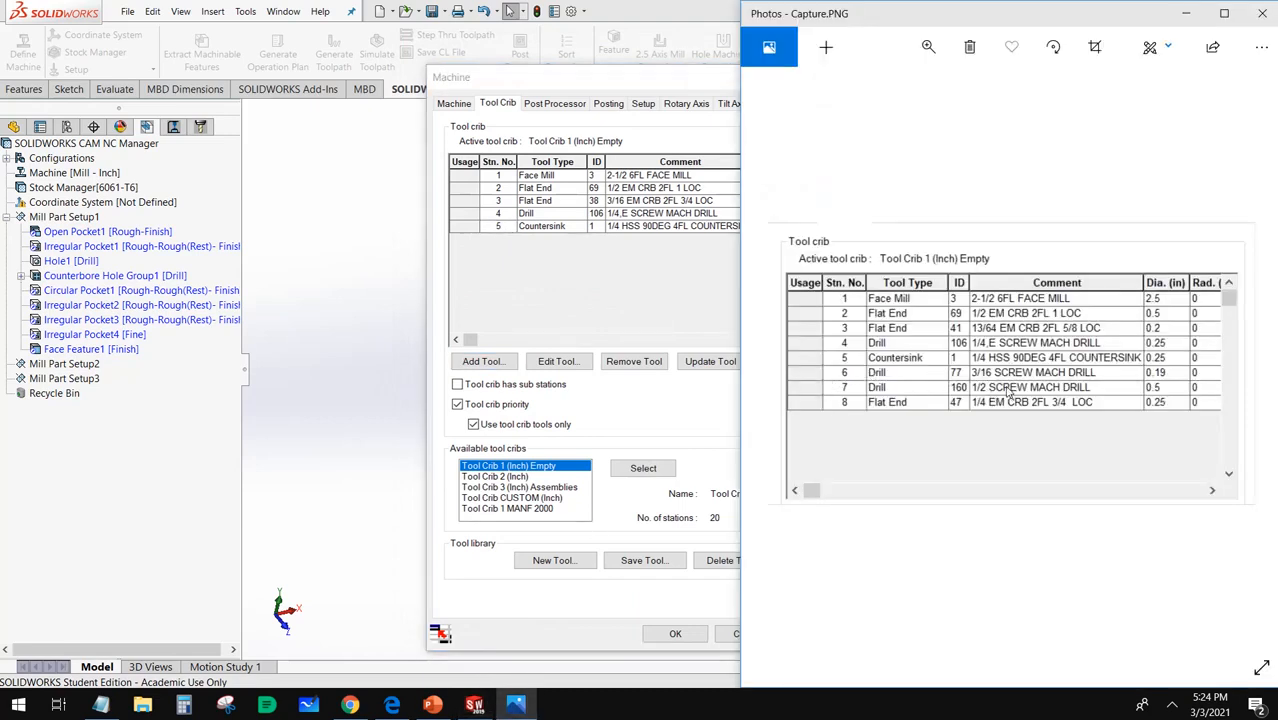
pyautogui.click(642, 311)
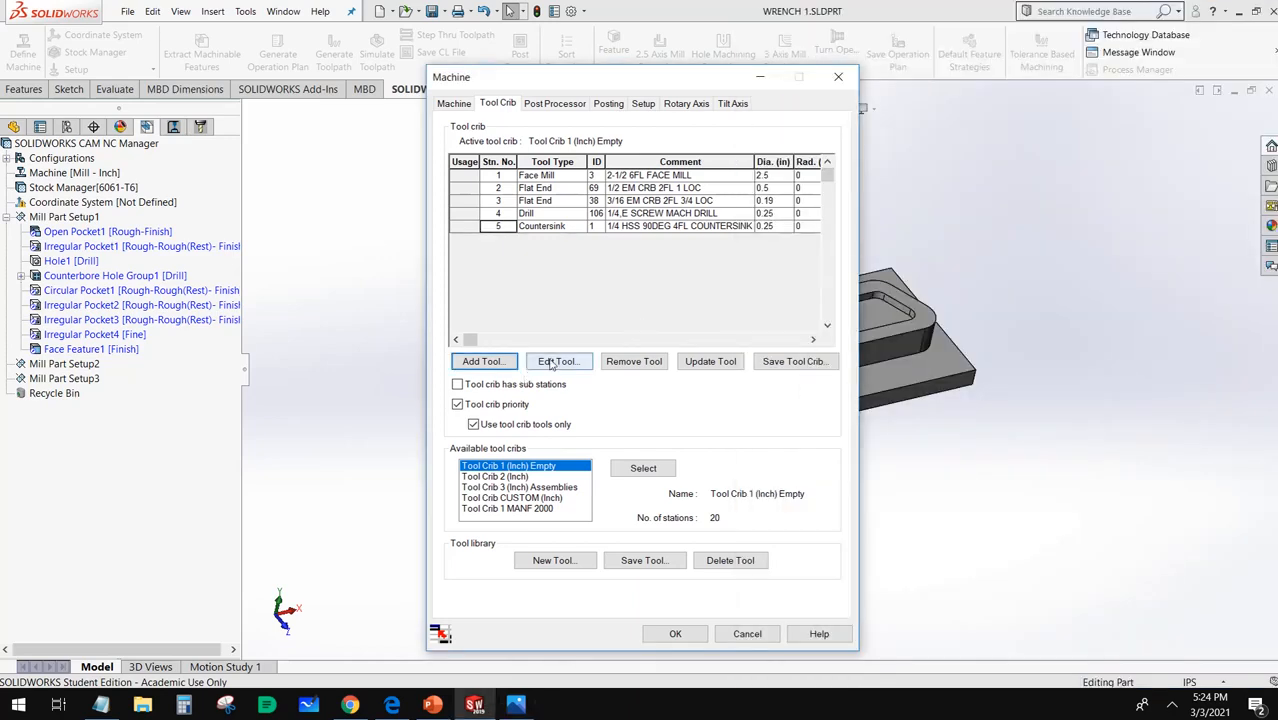
pyautogui.click(495, 366)
pyautogui.click(580, 66)
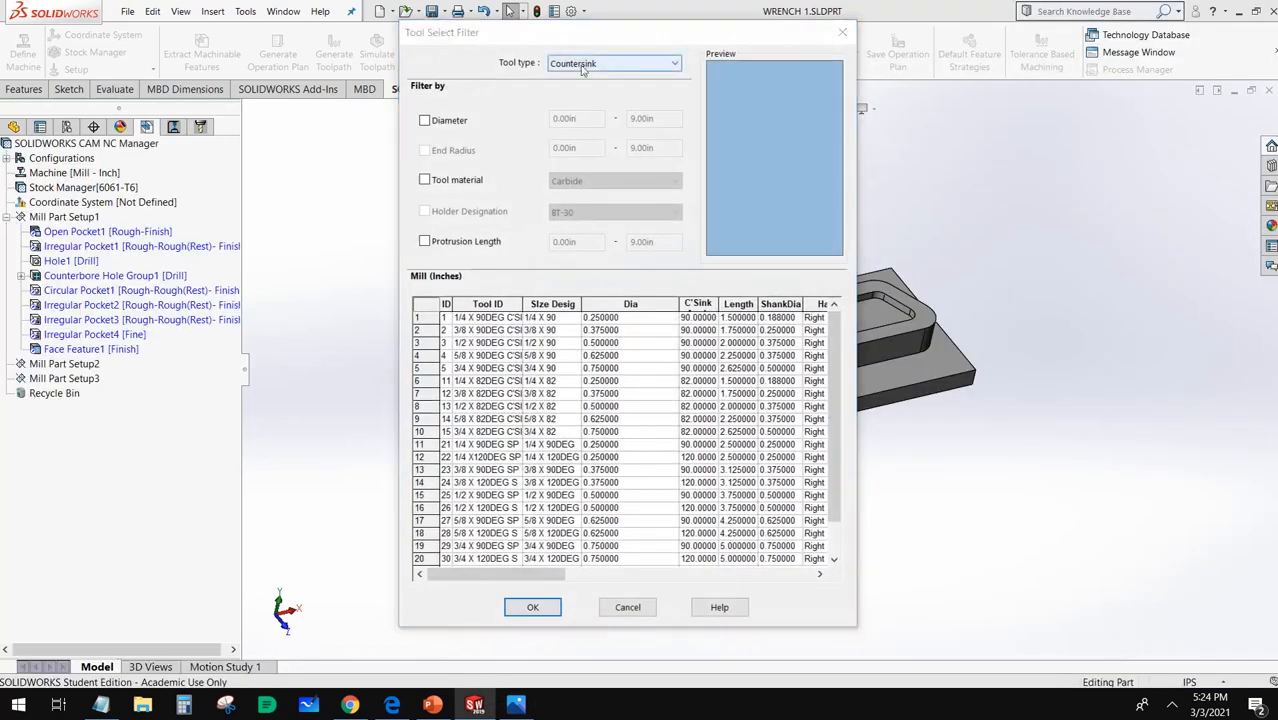
pyautogui.click(583, 94)
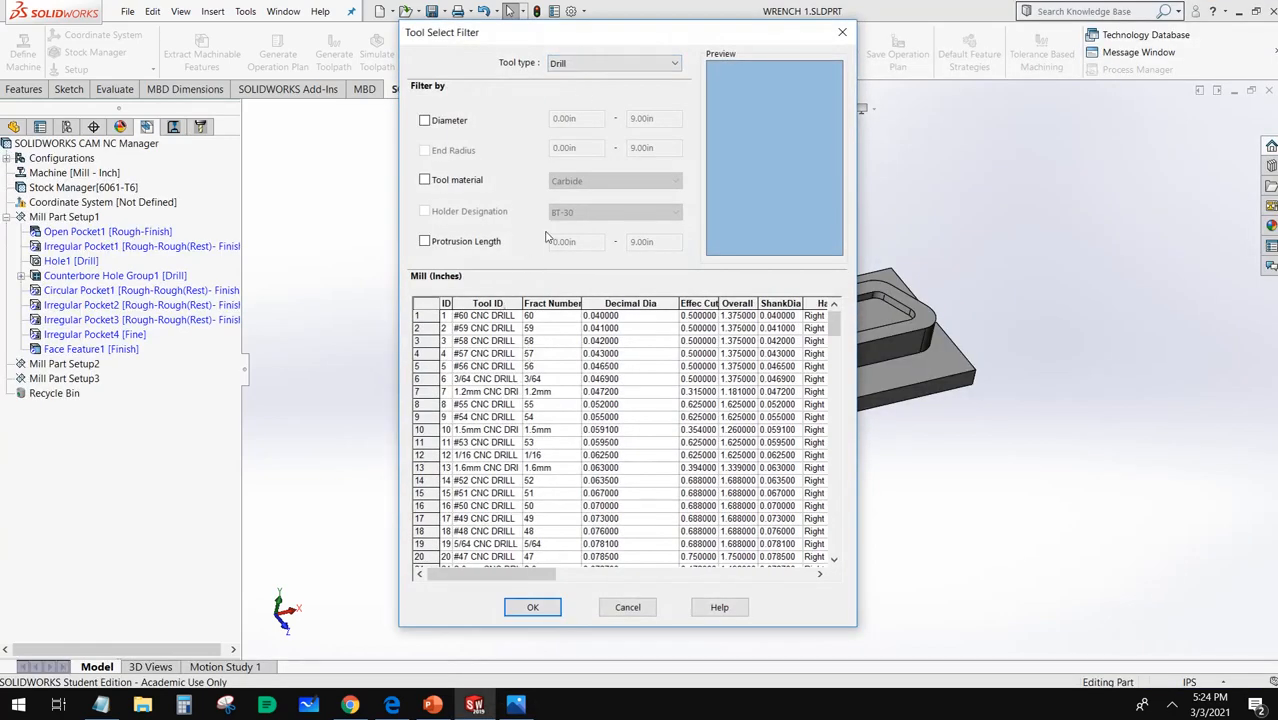
# Find the 3/16 CNC drill, ID 77, among the unfiltered drills and add it to the crib
pyautogui.scroll(-5, 483, 455)
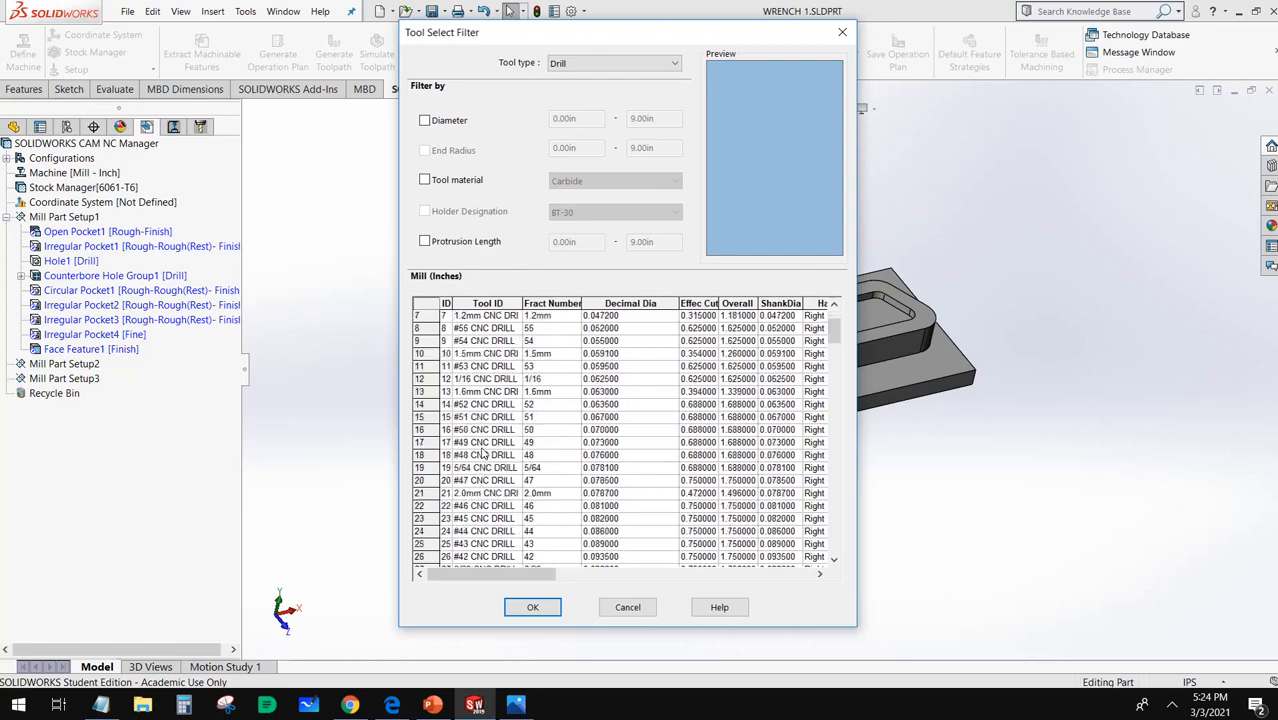
pyautogui.scroll(-4, 483, 455)
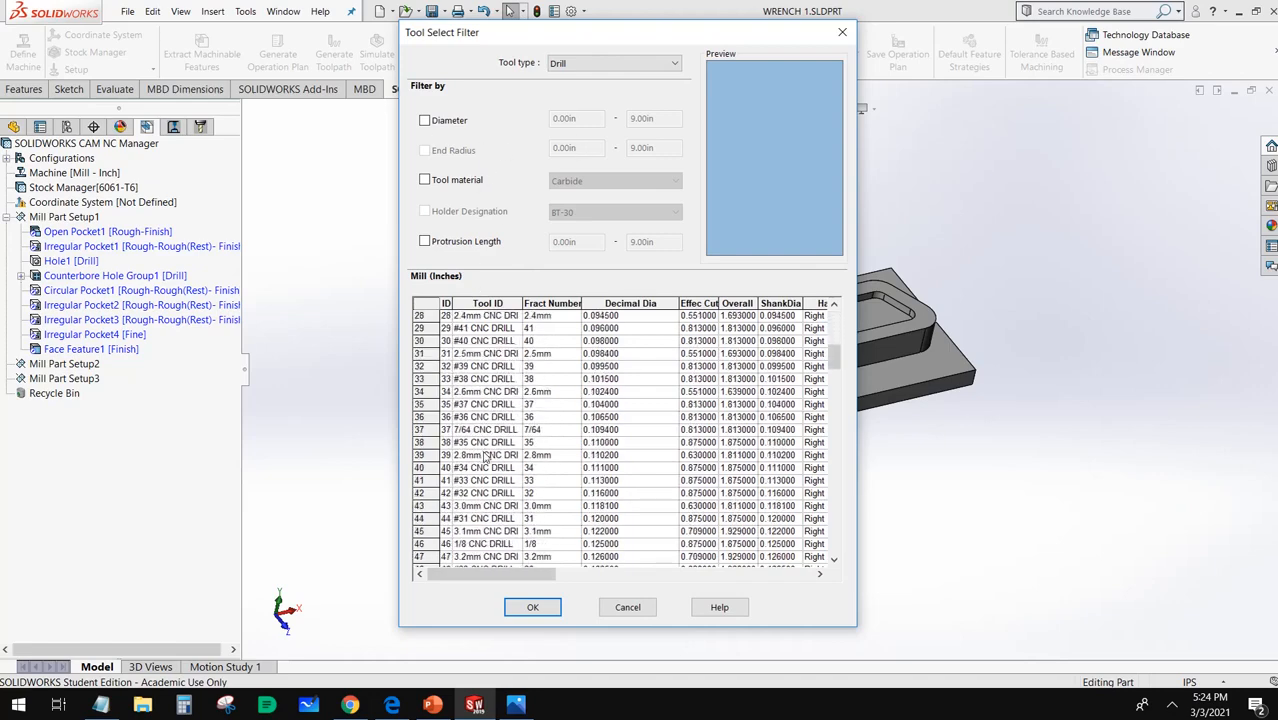
pyautogui.scroll(-6, 483, 455)
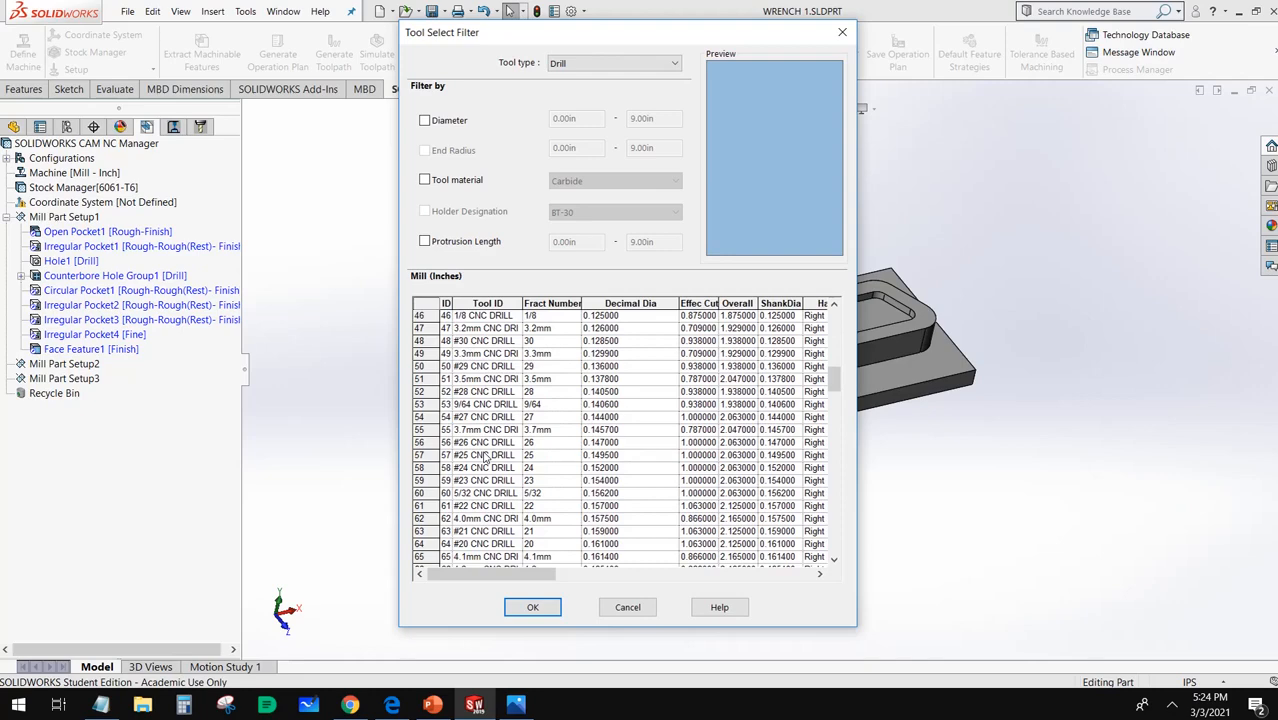
pyautogui.scroll(-4, 483, 455)
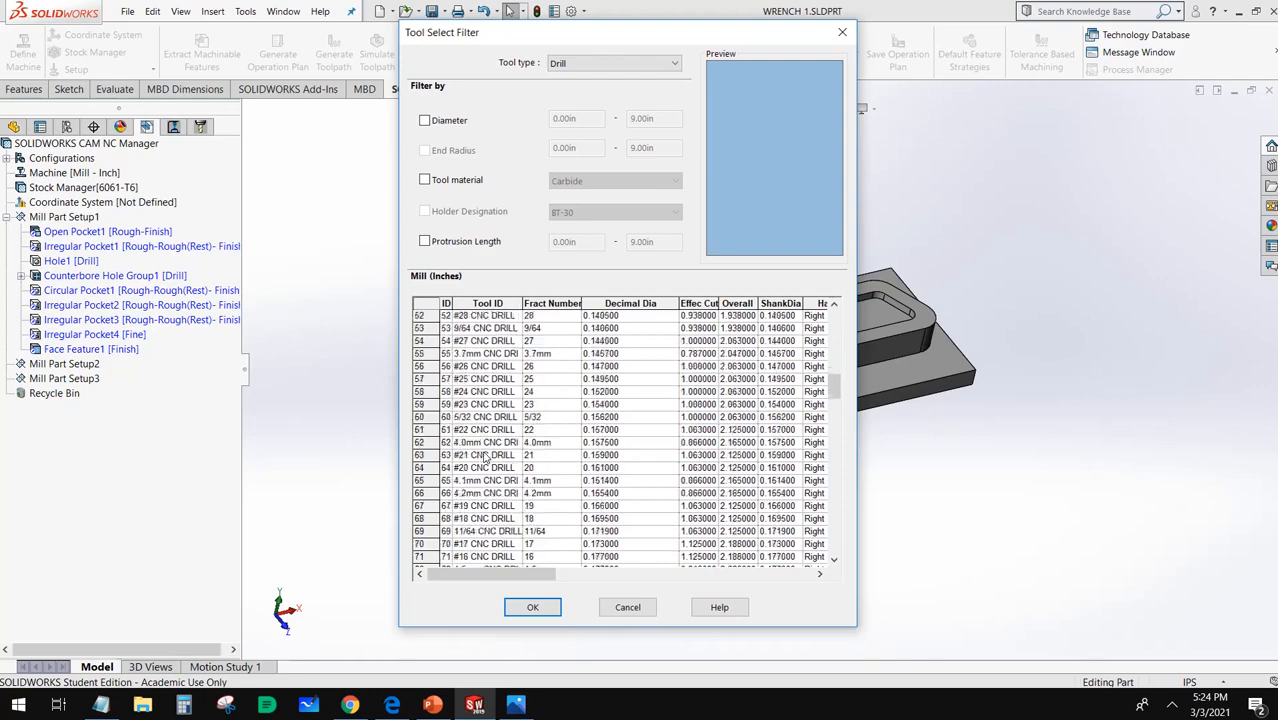
pyautogui.scroll(-8, 483, 455)
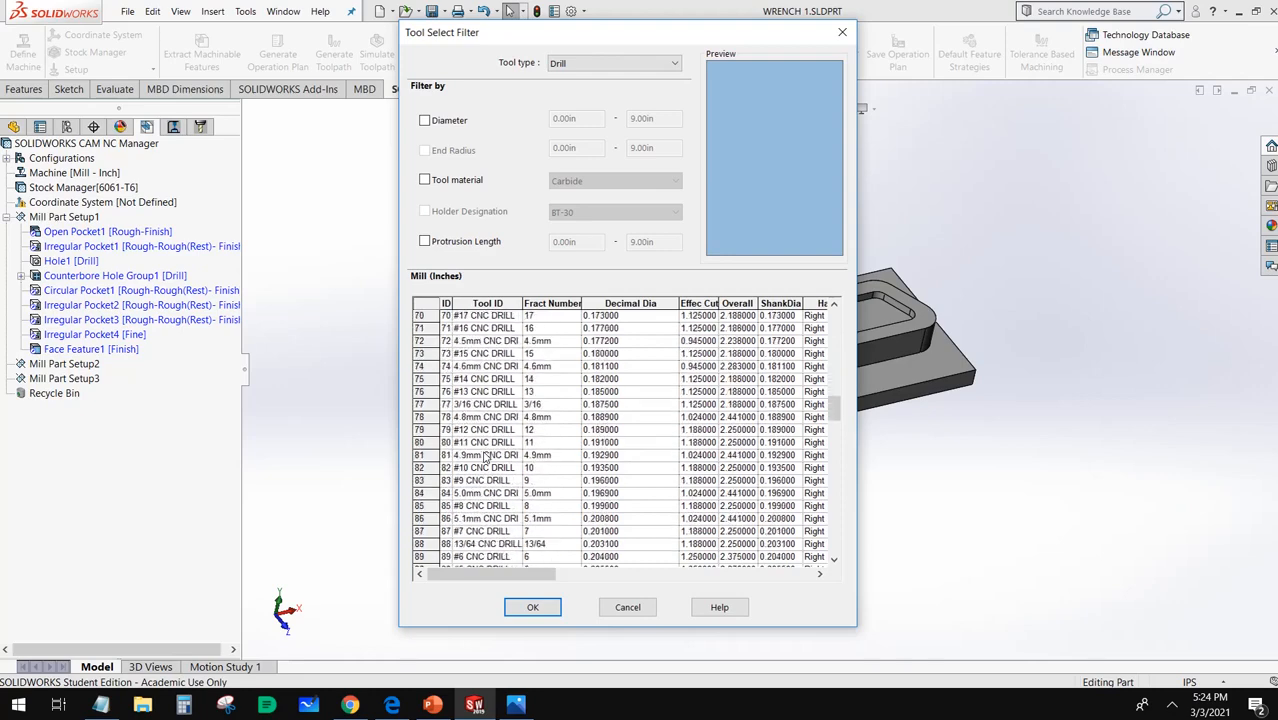
pyautogui.scroll(-9, 483, 455)
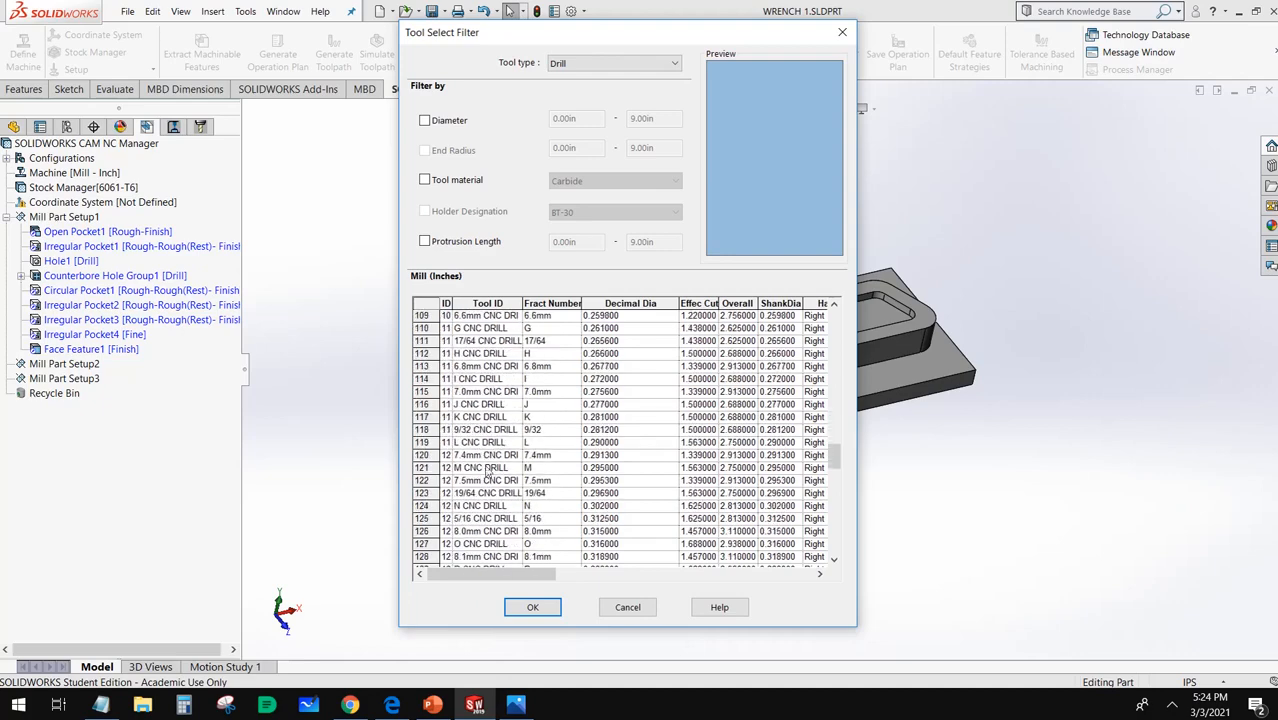
pyautogui.scroll(4, 483, 391)
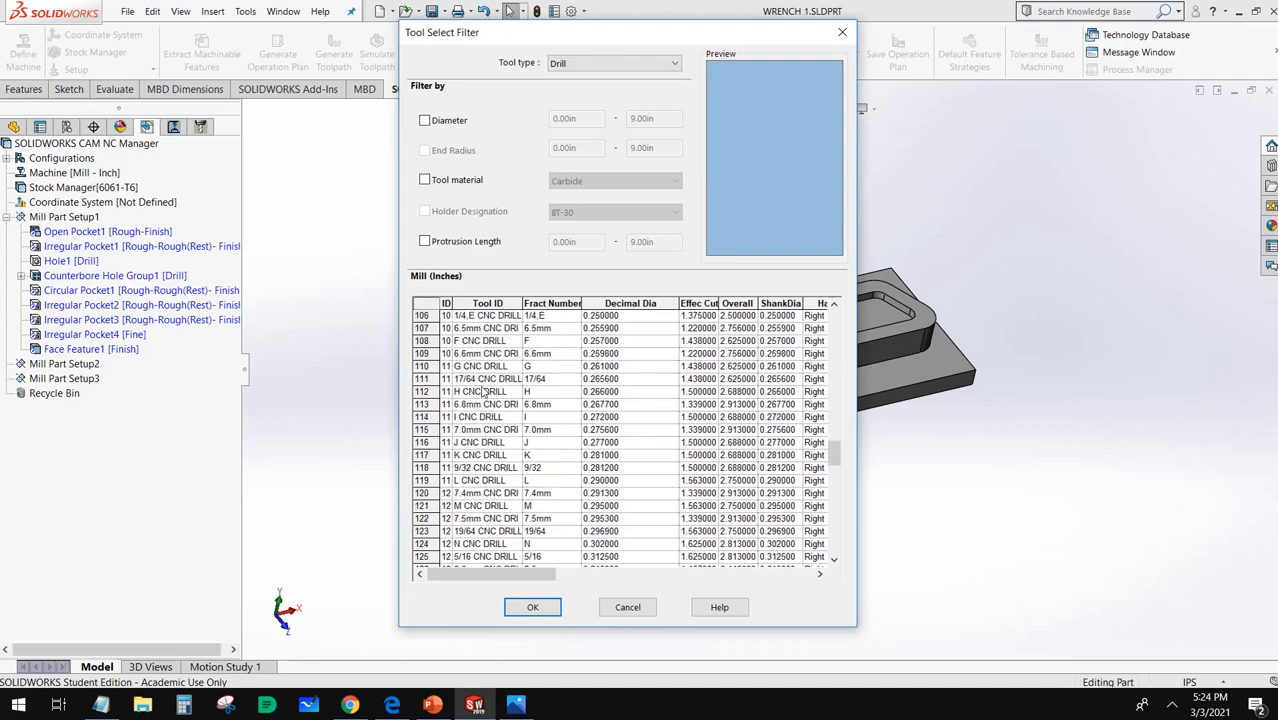
pyautogui.scroll(3, 483, 391)
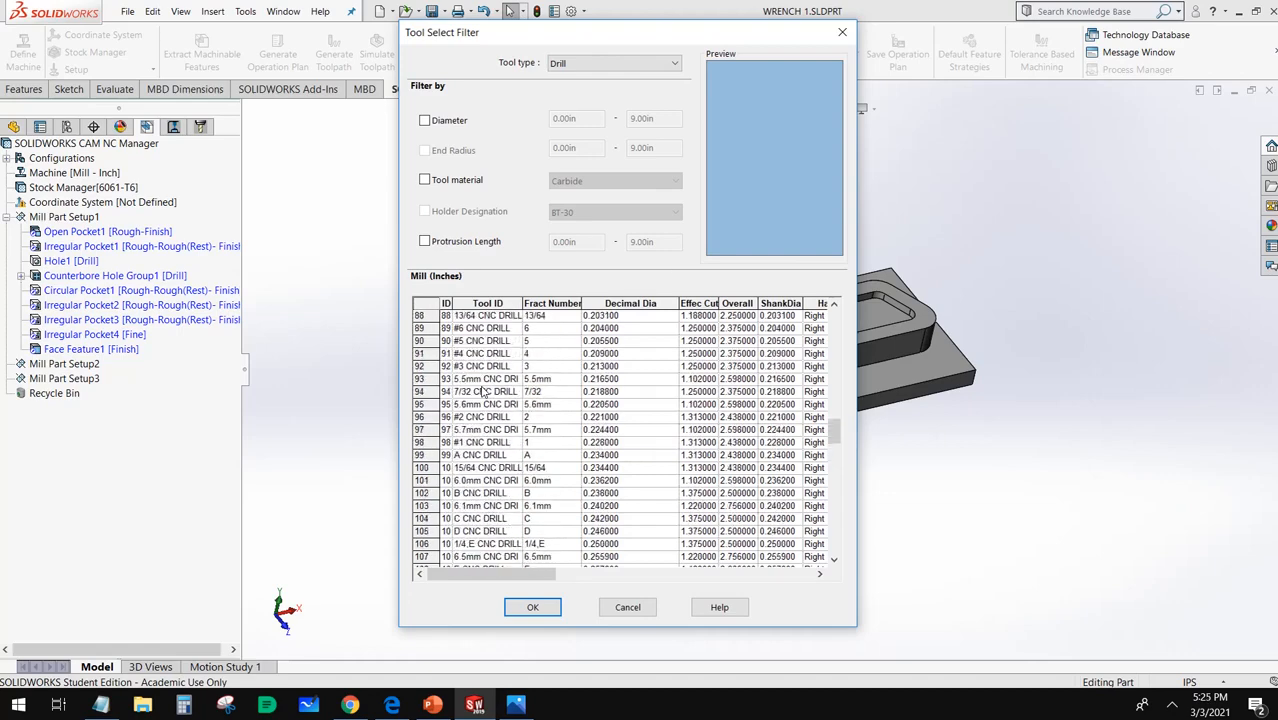
pyautogui.scroll(2, 483, 391)
pyautogui.scroll(1, 485, 395)
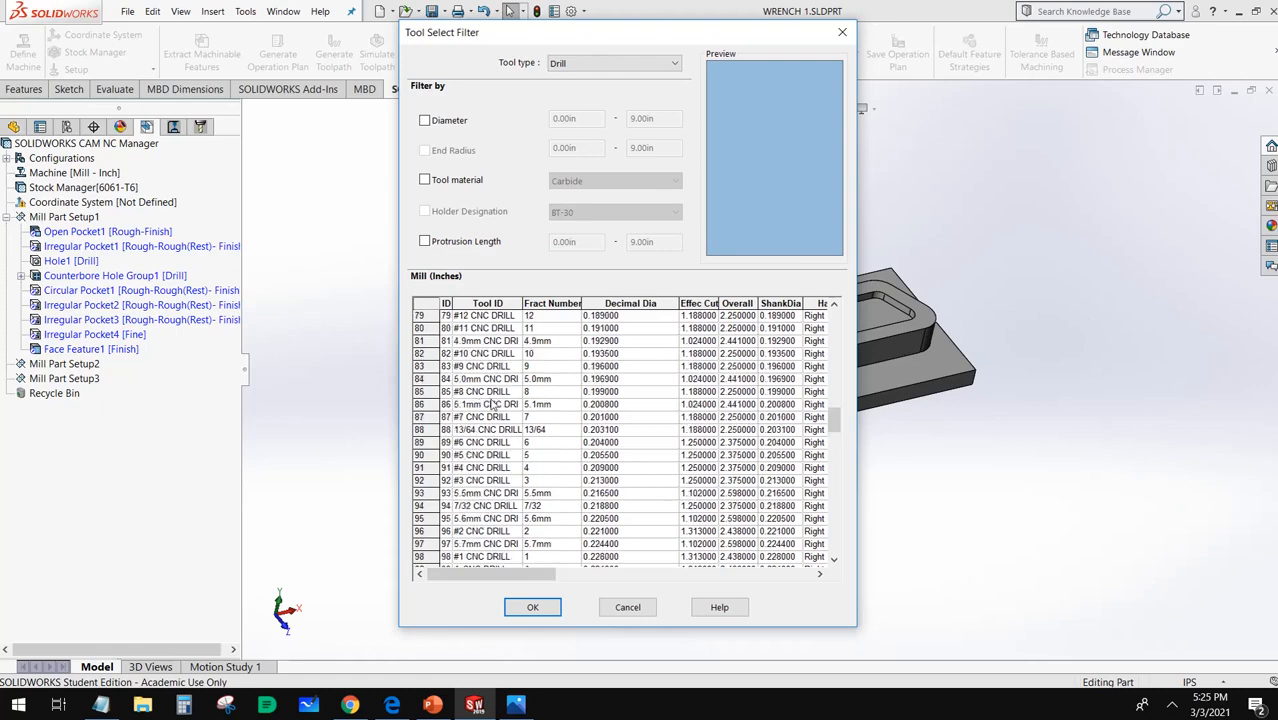
pyautogui.scroll(2, 491, 404)
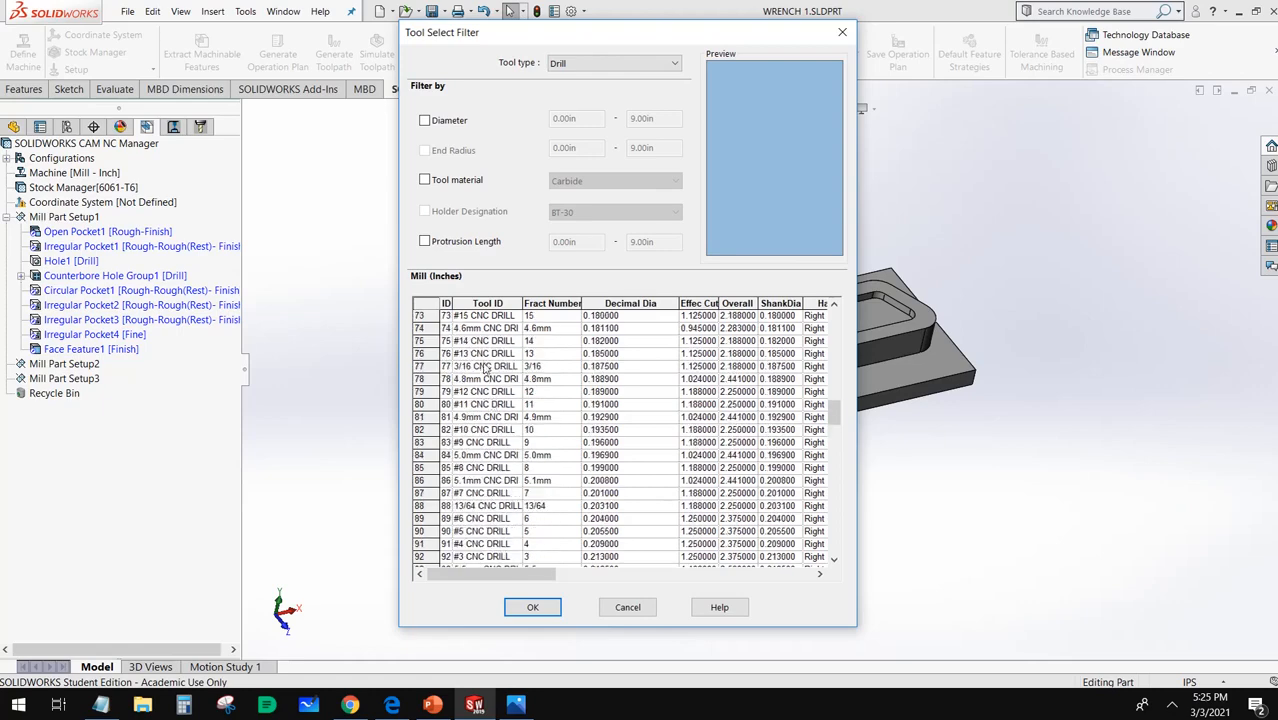
pyautogui.click(485, 366)
pyautogui.click(532, 607)
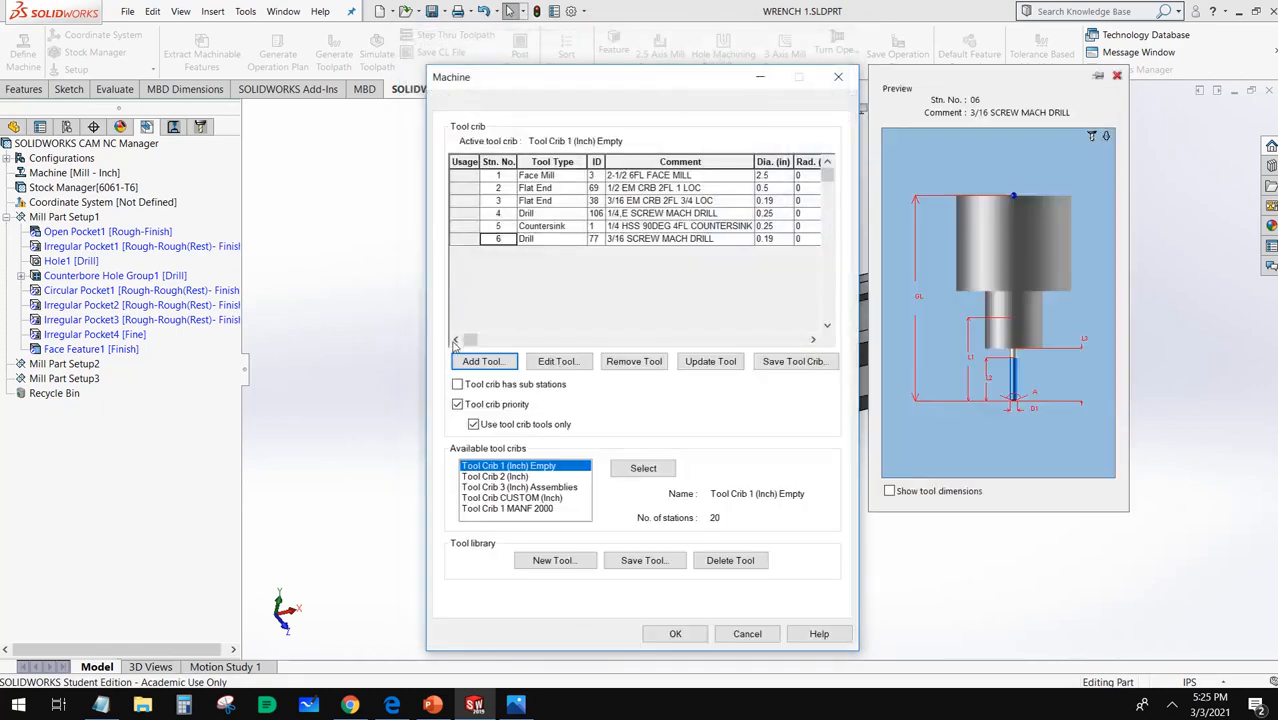
pyautogui.click(484, 362)
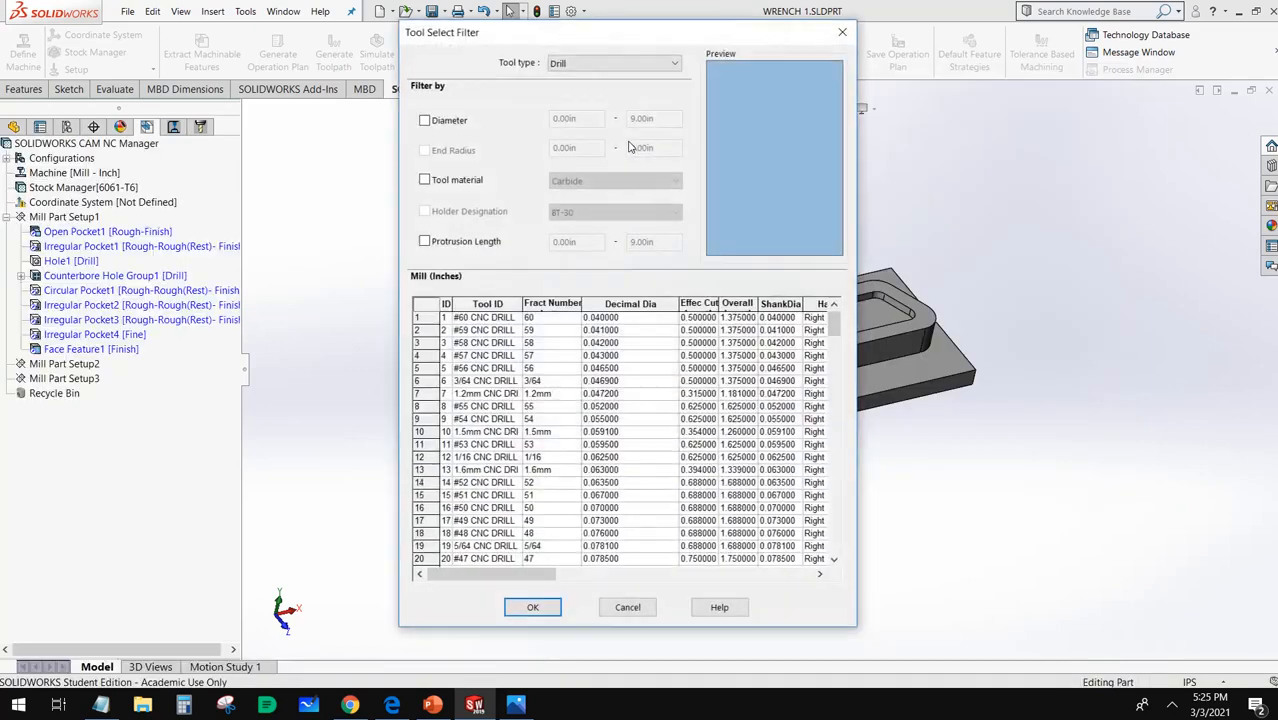
pyautogui.click(590, 63)
pyautogui.click(588, 96)
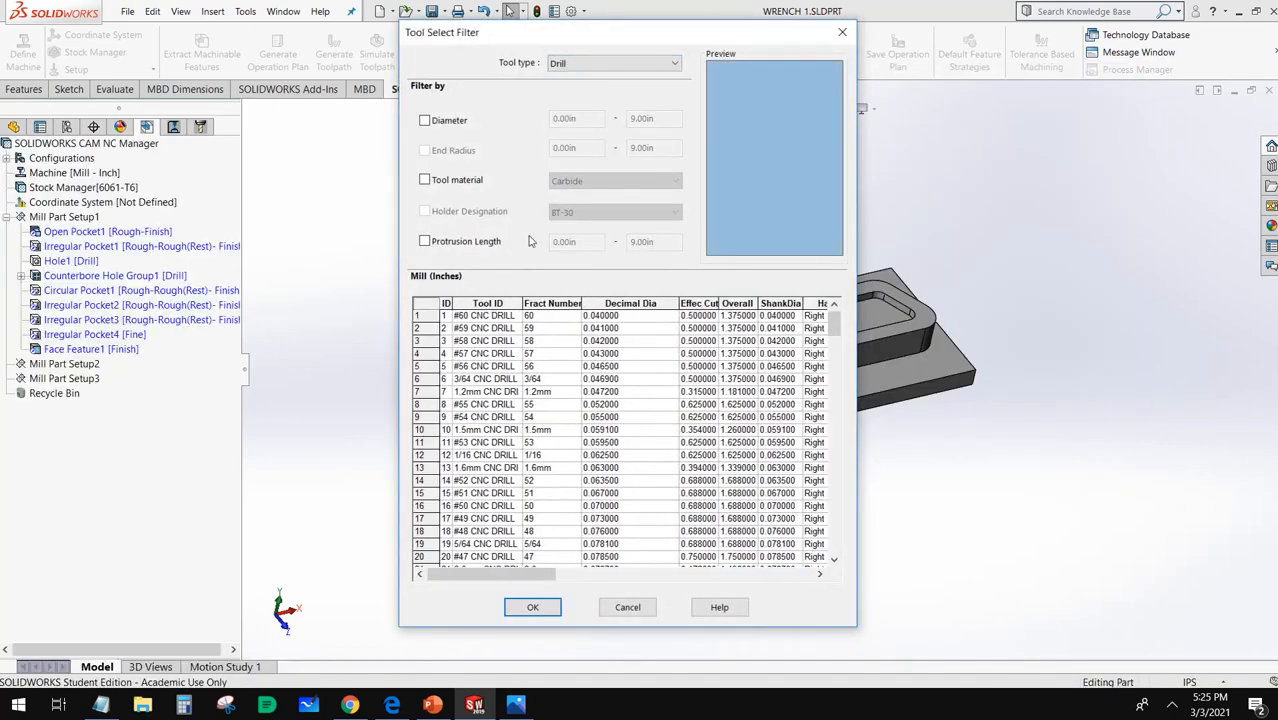
pyautogui.click(446, 119)
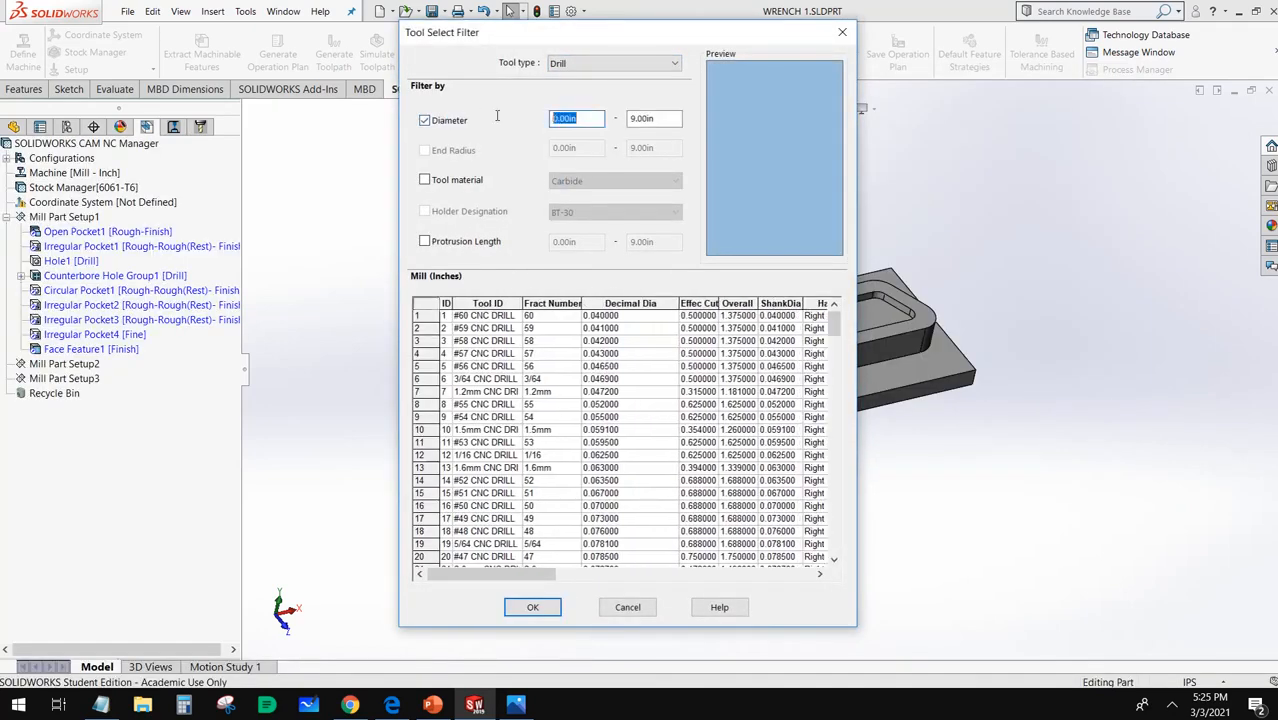
pyautogui.write('.')
pyautogui.press('Return')
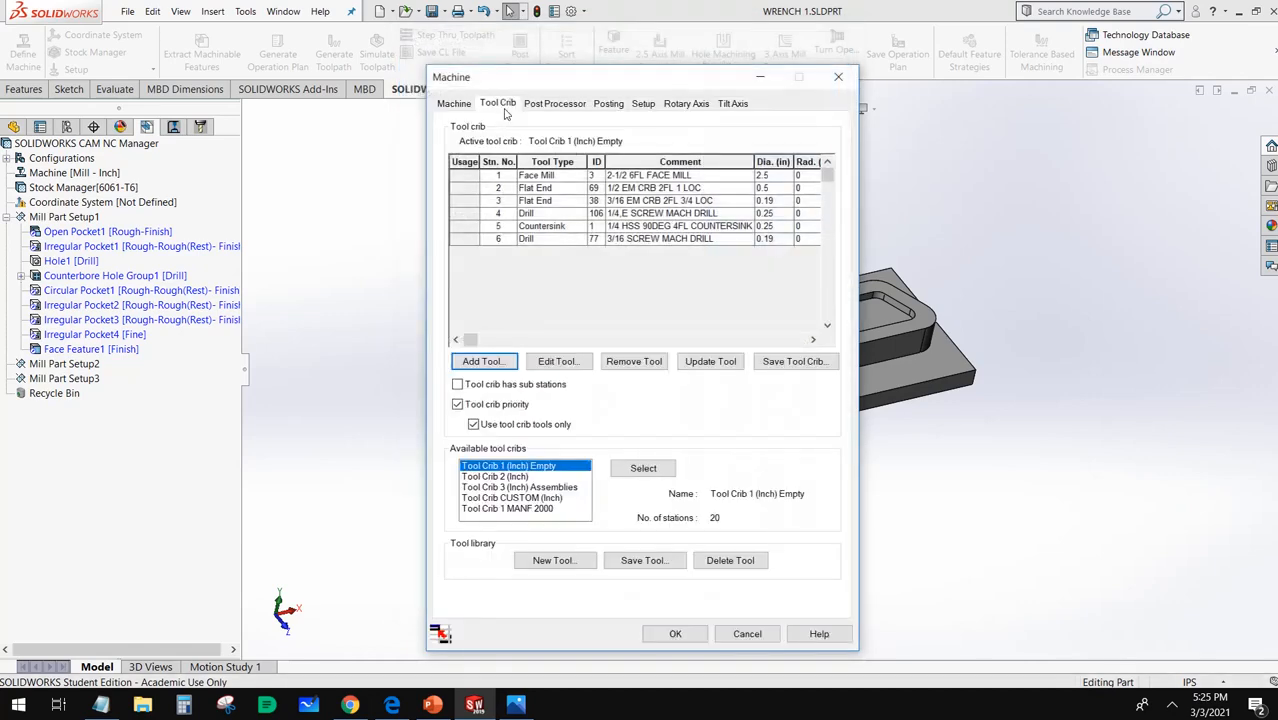
# Filter the drills to a minimum diameter of 0.5 in and add the 1/2 CNC drill, ID 160, to the crib
pyautogui.click(474, 365)
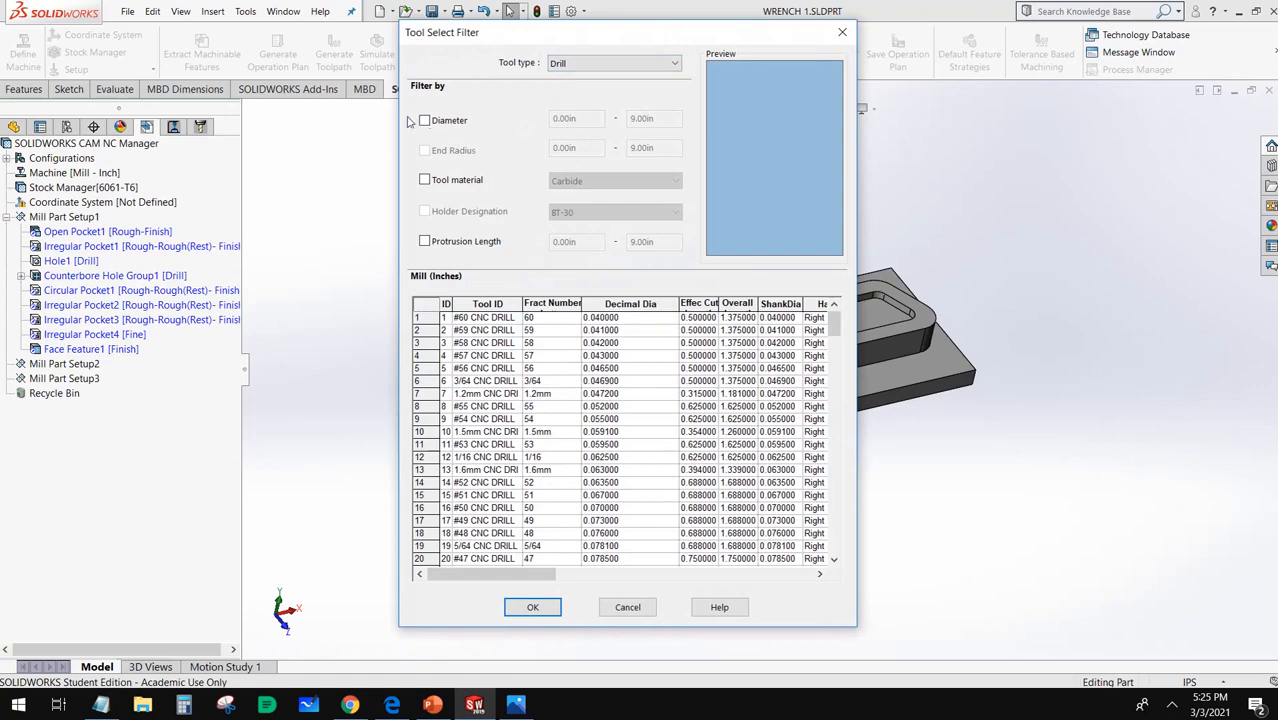
pyautogui.click(518, 117)
pyautogui.moveTo(586, 118); pyautogui.dragTo(499, 120)
pyautogui.write('.5')
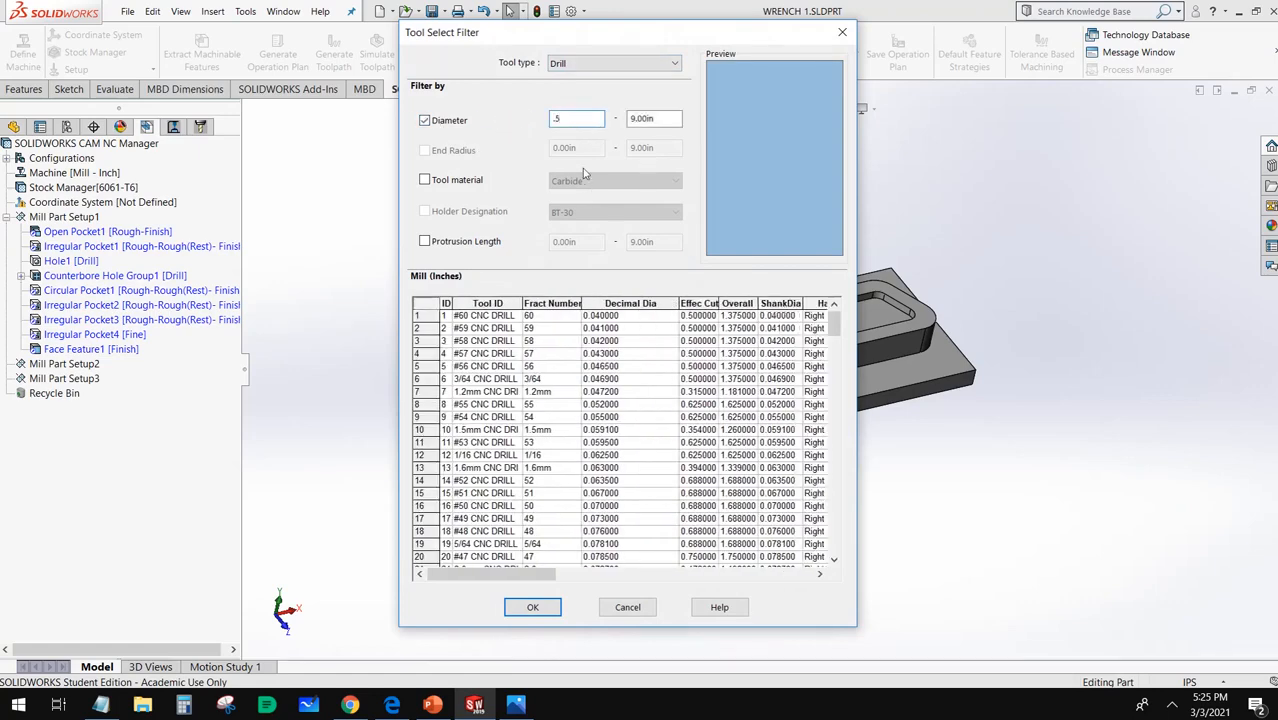
pyautogui.click(469, 180)
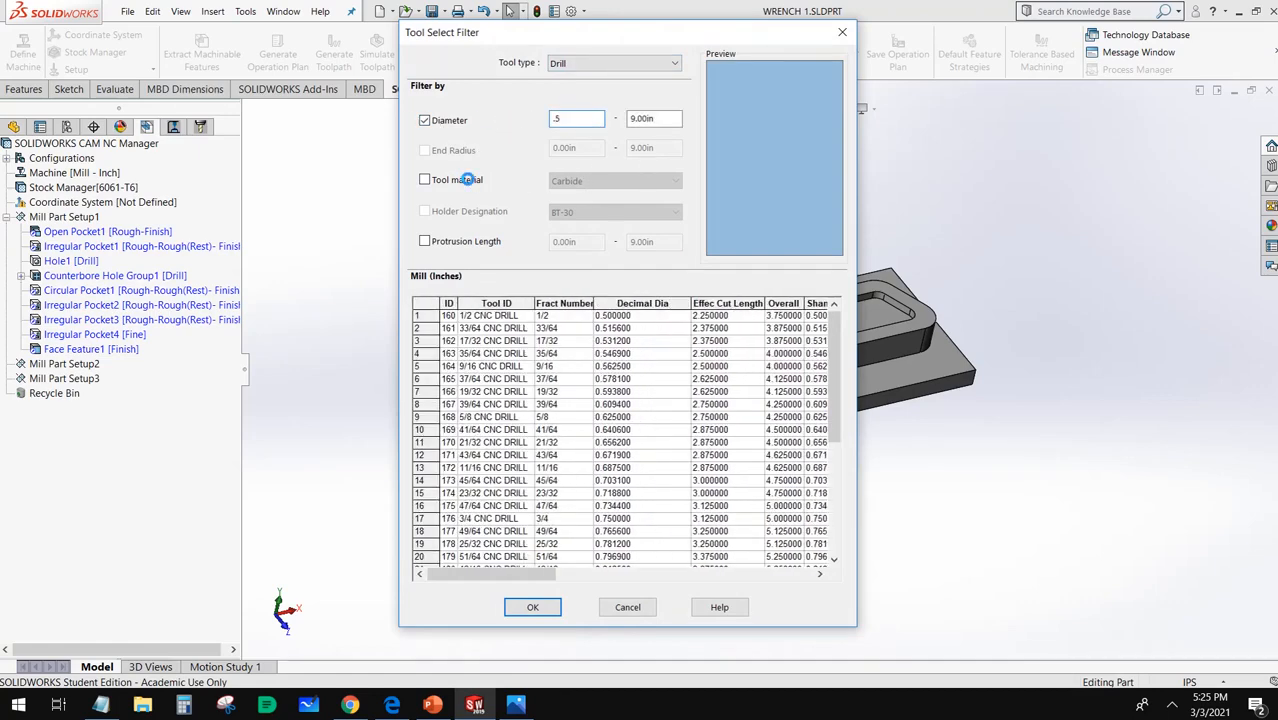
pyautogui.click(484, 316)
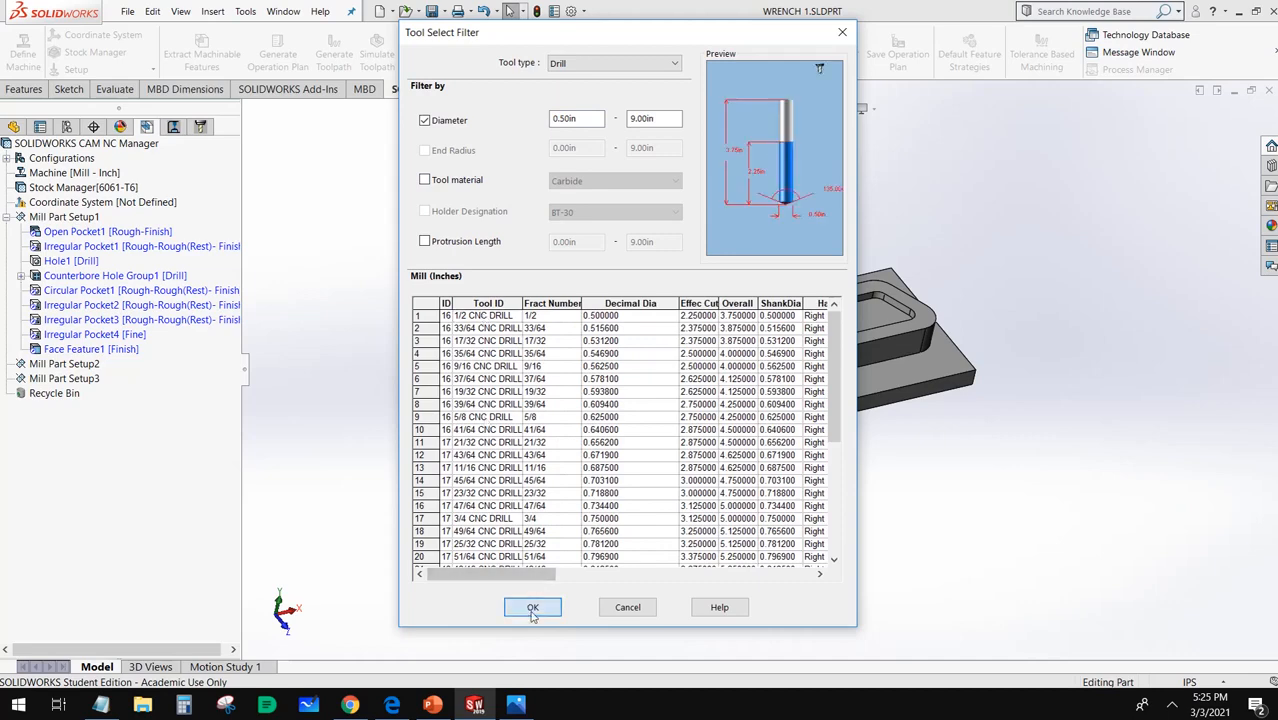
pyautogui.click(531, 607)
# Check the eighth tool in the Photos reference list, and in SOLIDWORKS start adding another crib tool of type Flat End
pyautogui.click(516, 704)
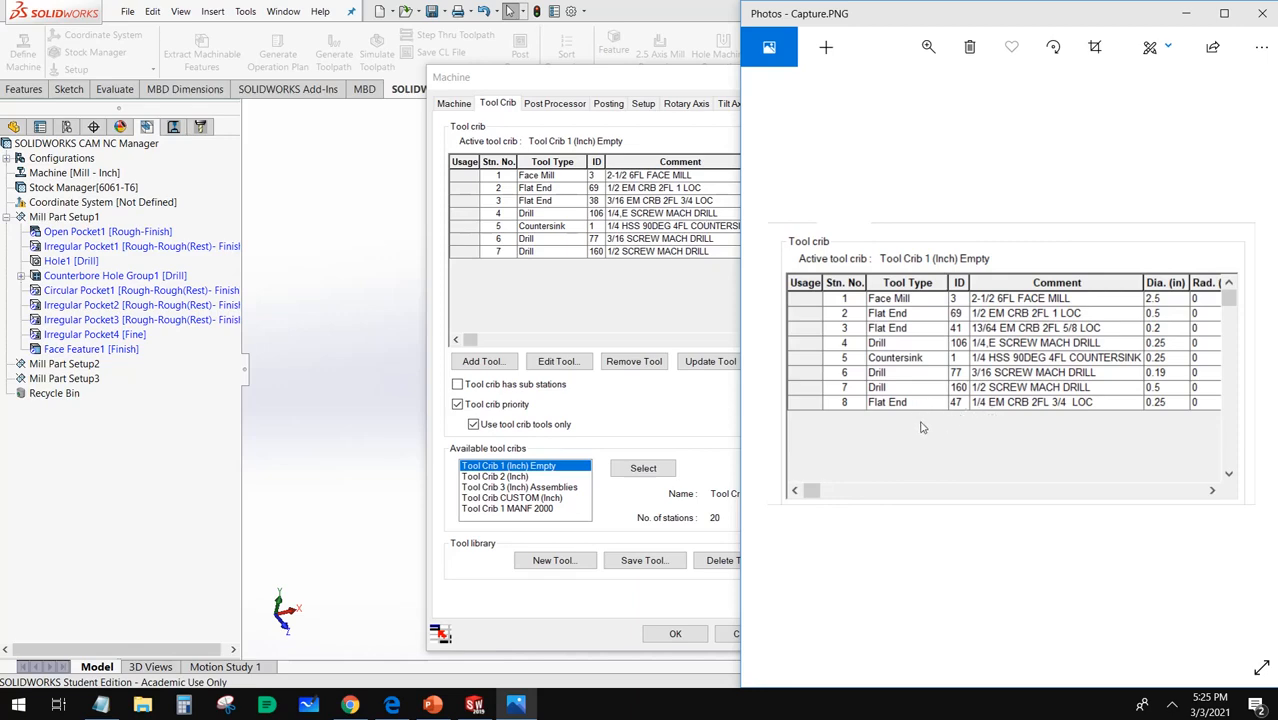
pyautogui.click(657, 273)
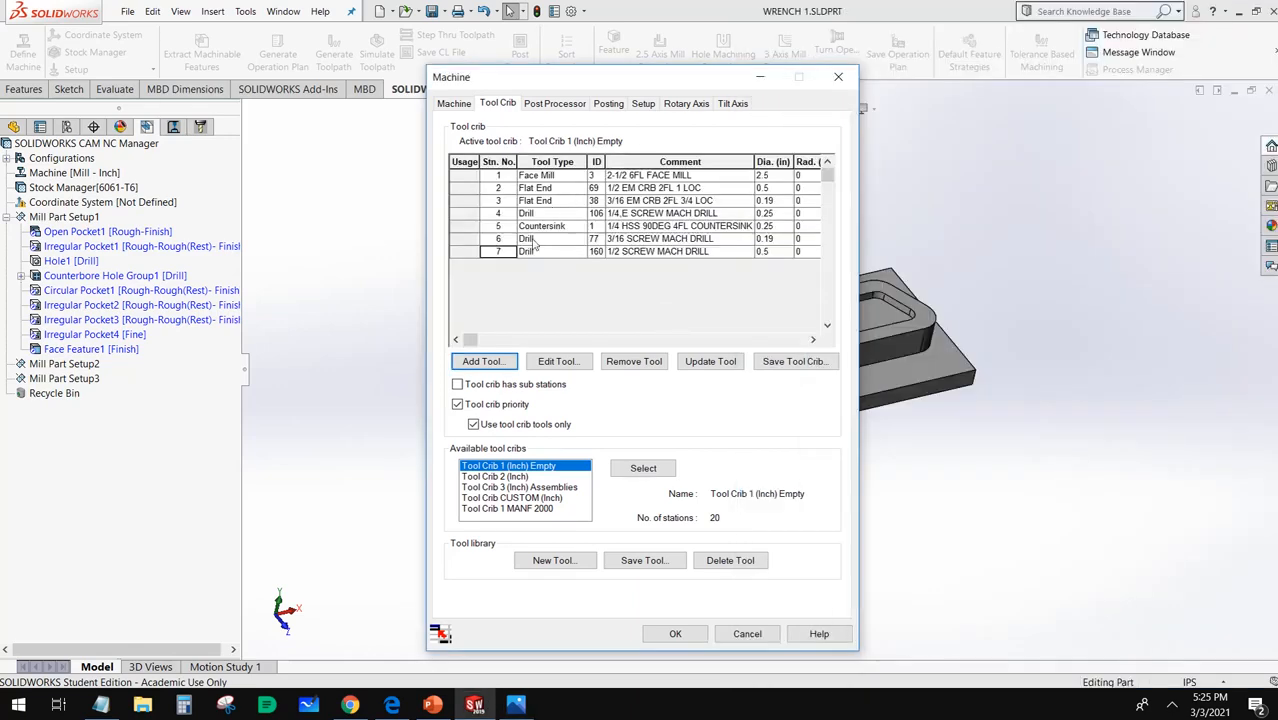
pyautogui.click(483, 361)
pyautogui.click(567, 66)
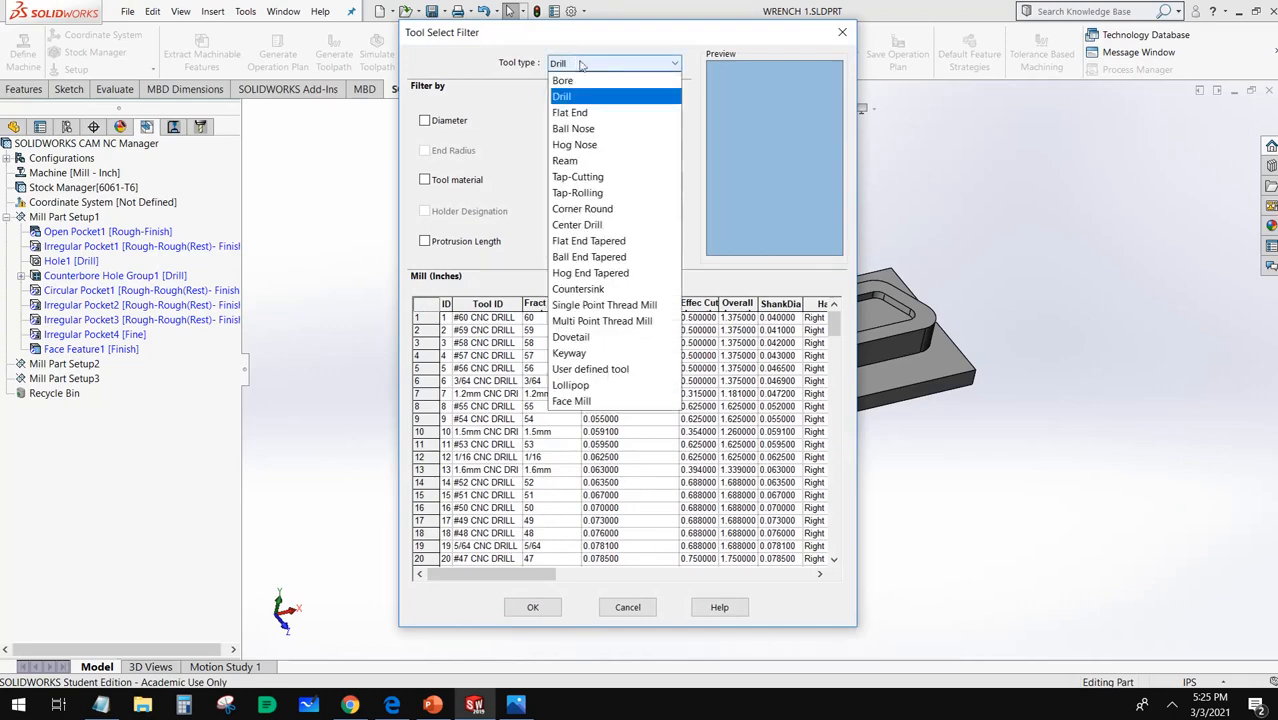
pyautogui.click(580, 112)
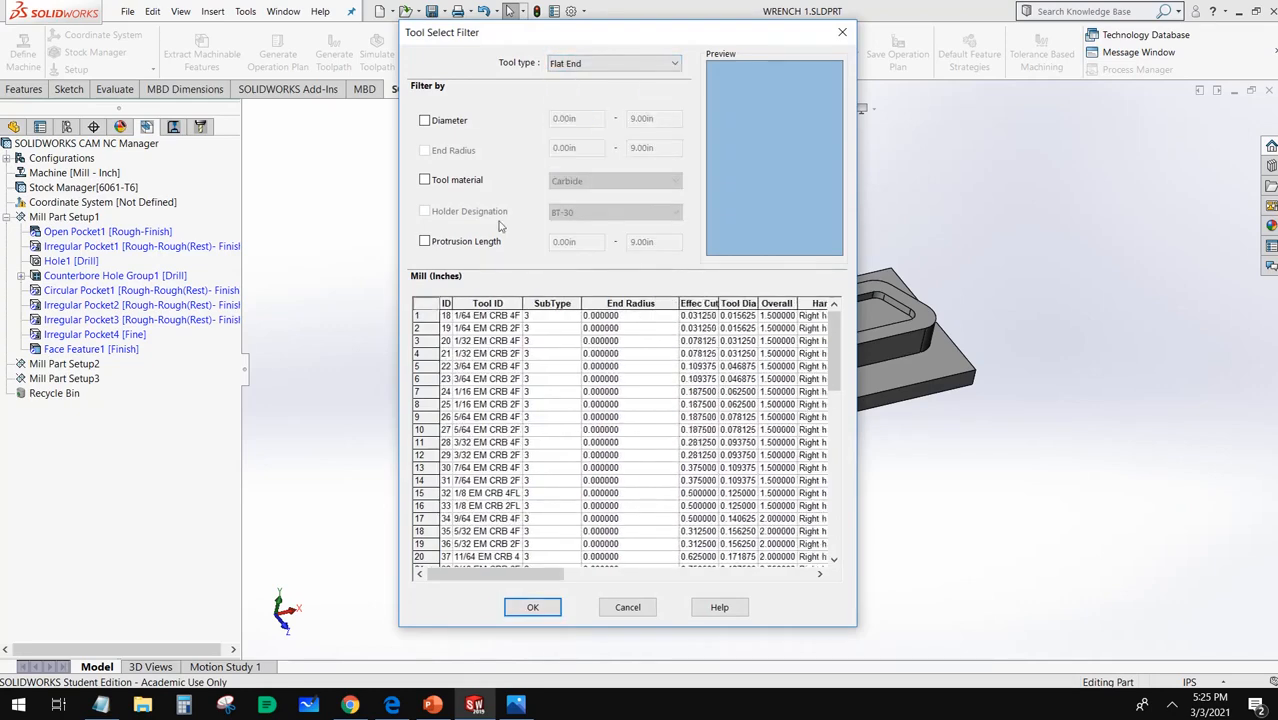
# Filter the flat end mills to a minimum diameter of 0.25 in and add the 1/4 EM CRB 2FL, ID 47, to the crib
pyautogui.click(455, 124)
pyautogui.doubleClick(580, 119)
pyautogui.write('.25')
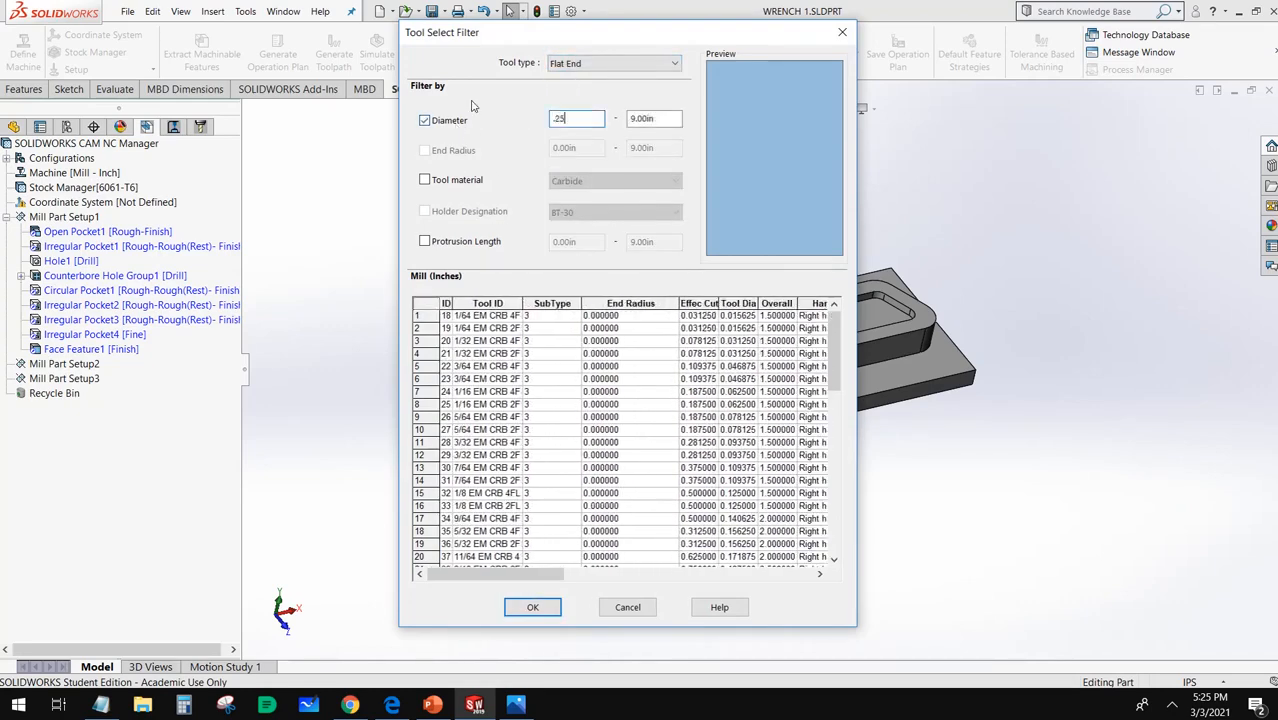
pyautogui.click(464, 181)
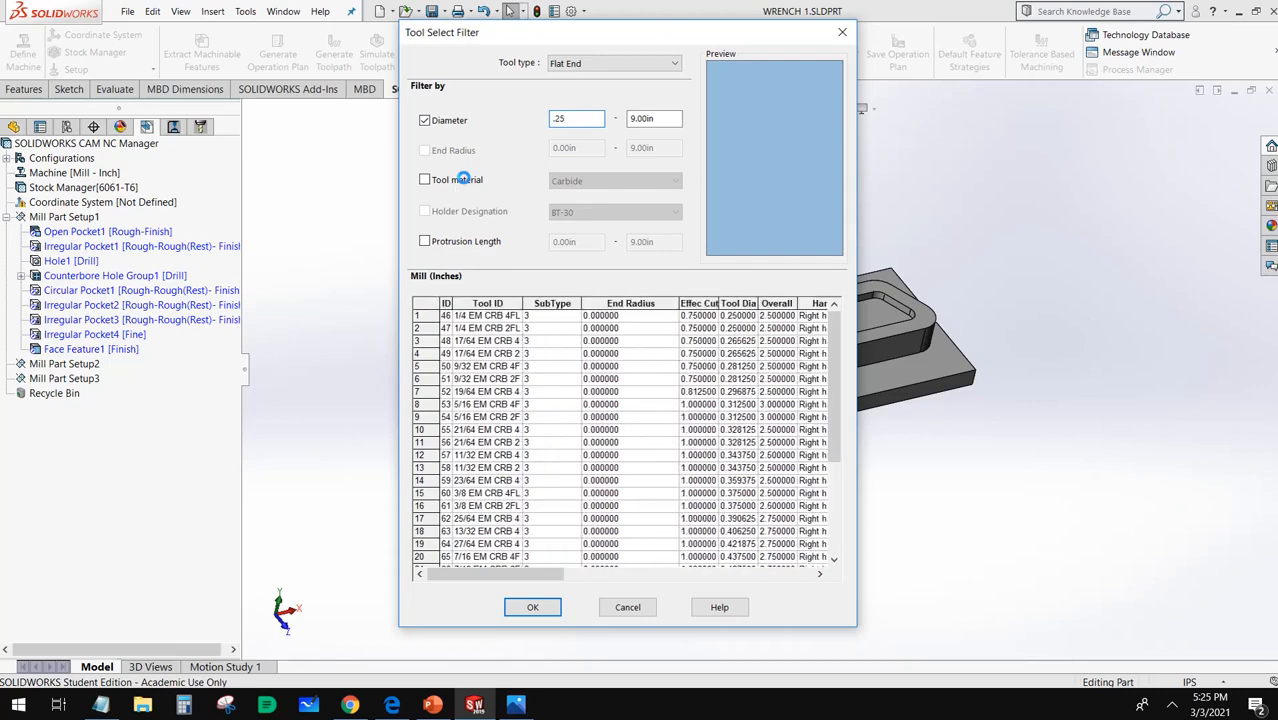
pyautogui.click(466, 328)
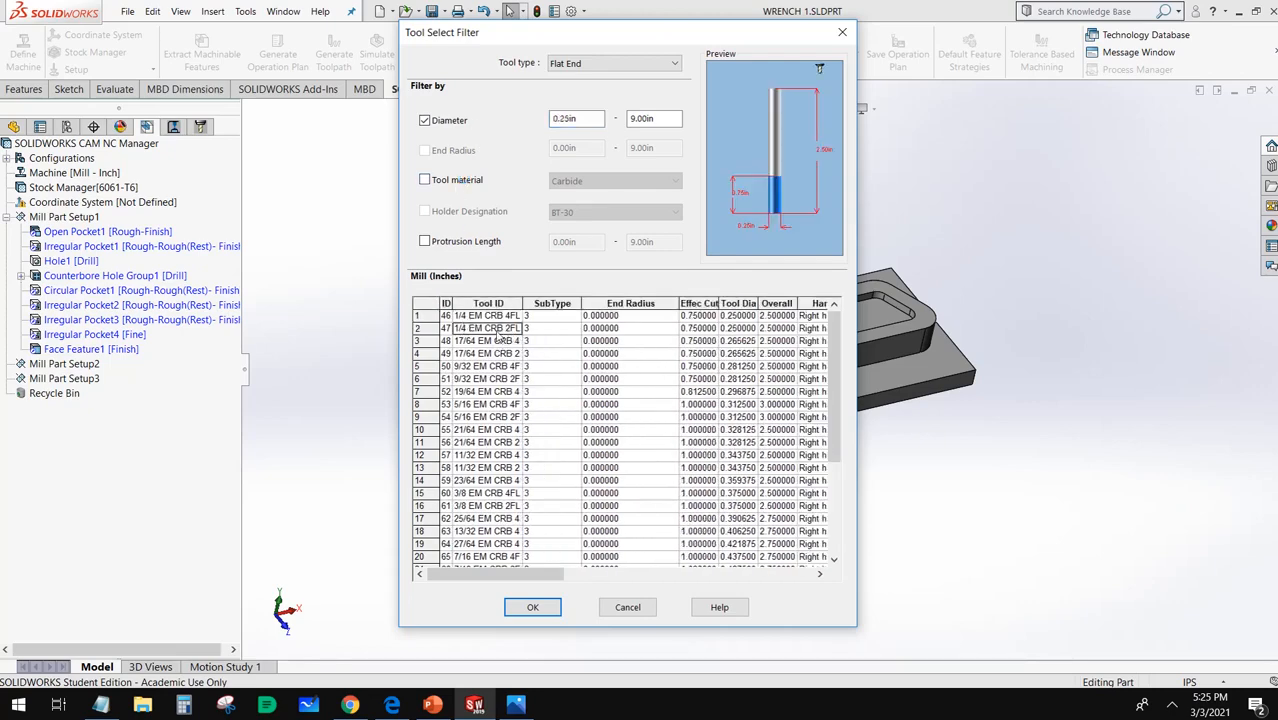
pyautogui.click(545, 609)
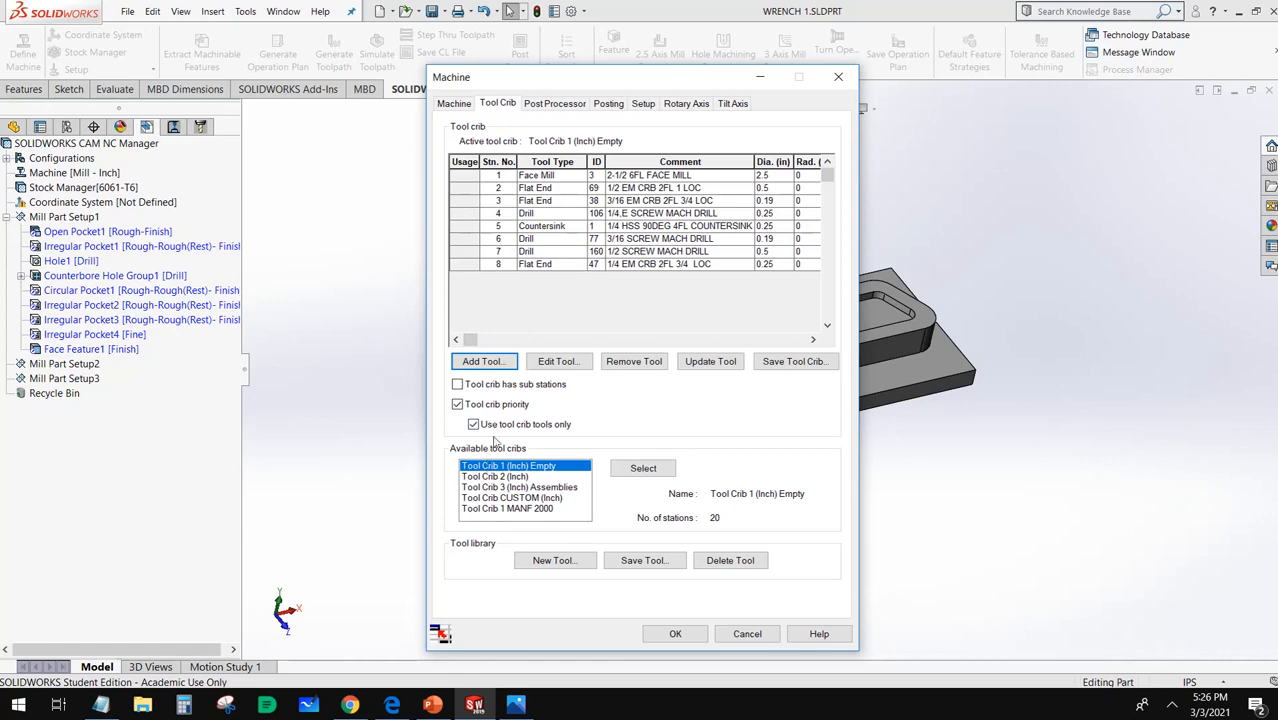
# Save the filled tool crib to the database as a new crib named "manf 3000 tool index"
pyautogui.click(786, 362)
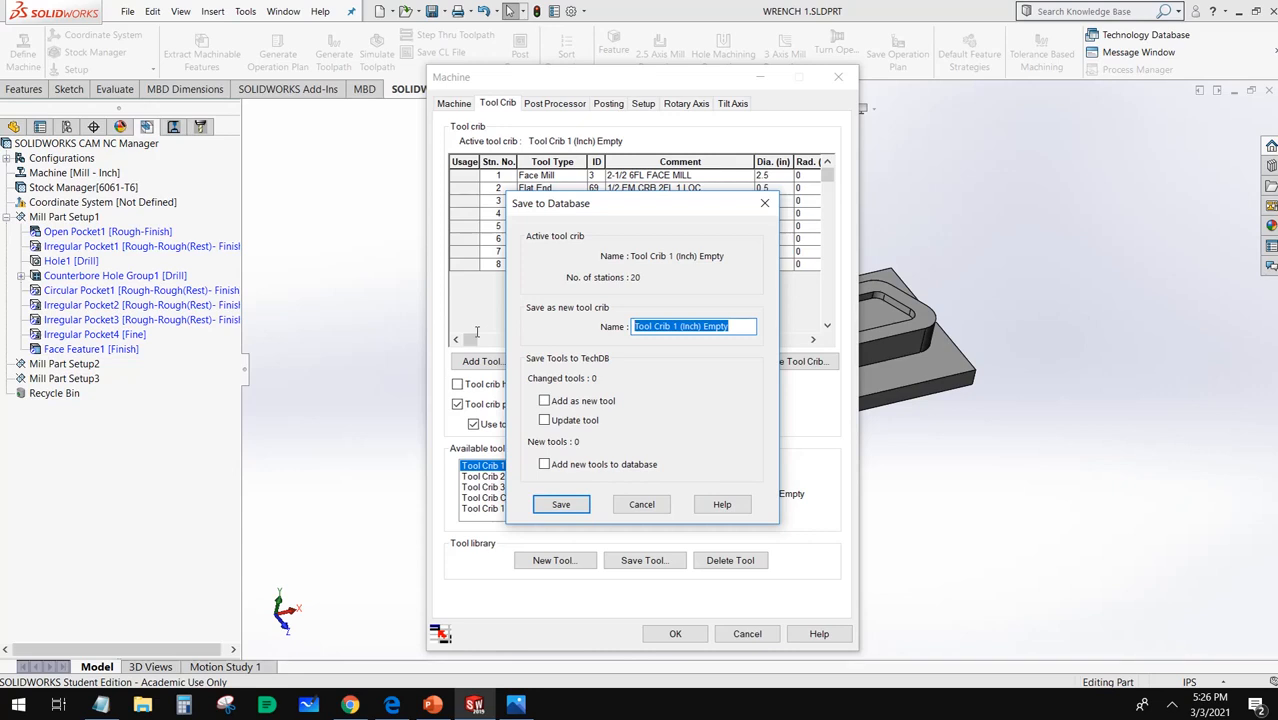
pyautogui.write('manf 3000 tool index')
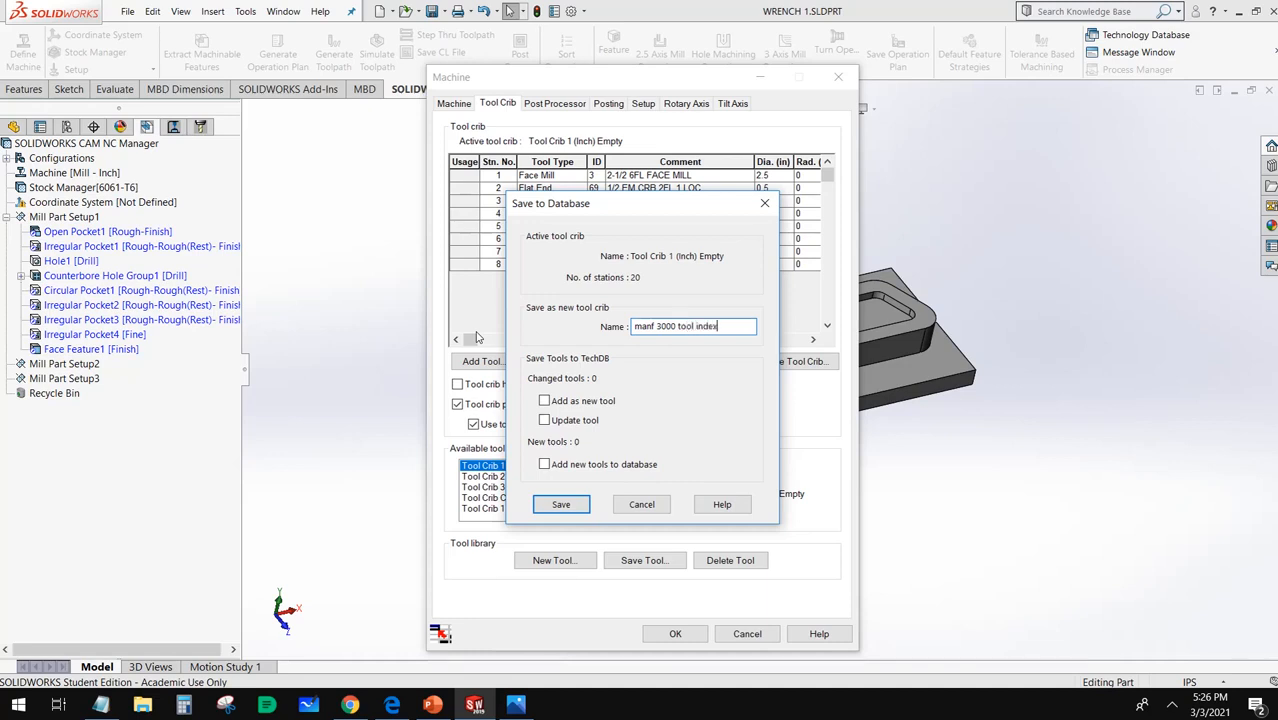
pyautogui.click(561, 504)
# Make the saved manf 3000 tool index the active tool crib and accept the machine settings
pyautogui.scroll(-1, 557, 494)
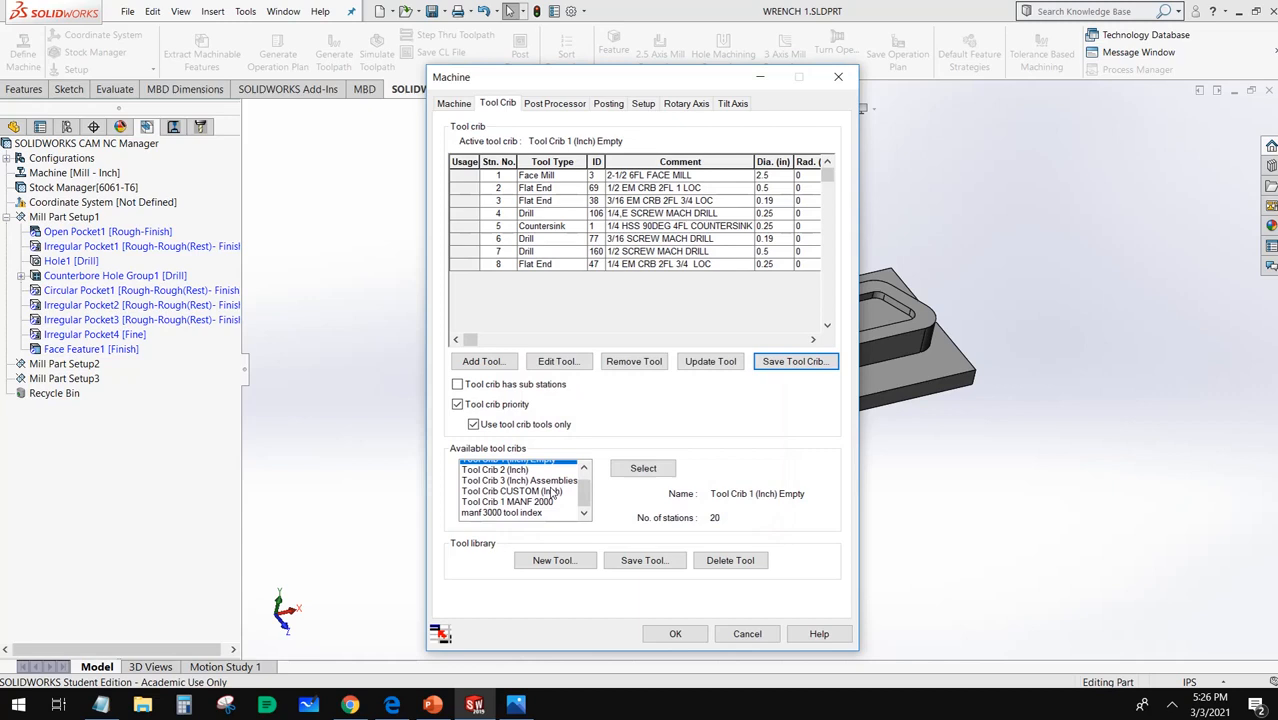
pyautogui.click(494, 510)
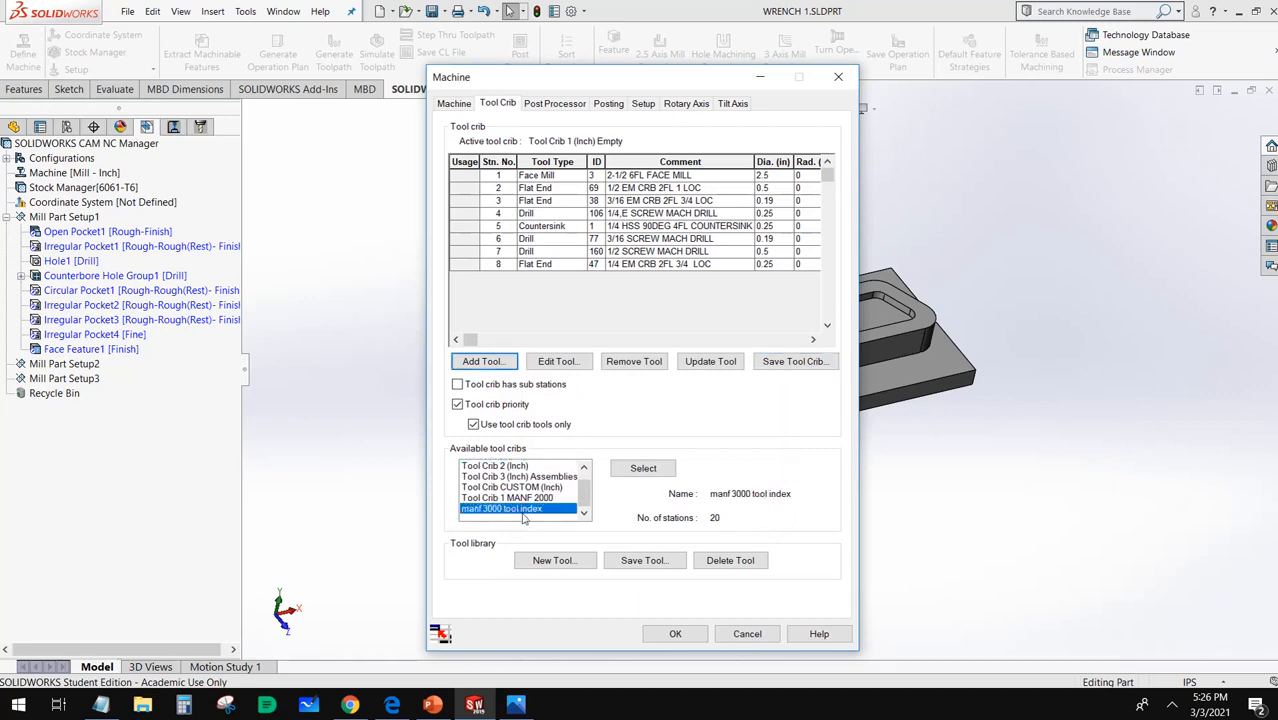
pyautogui.click(455, 106)
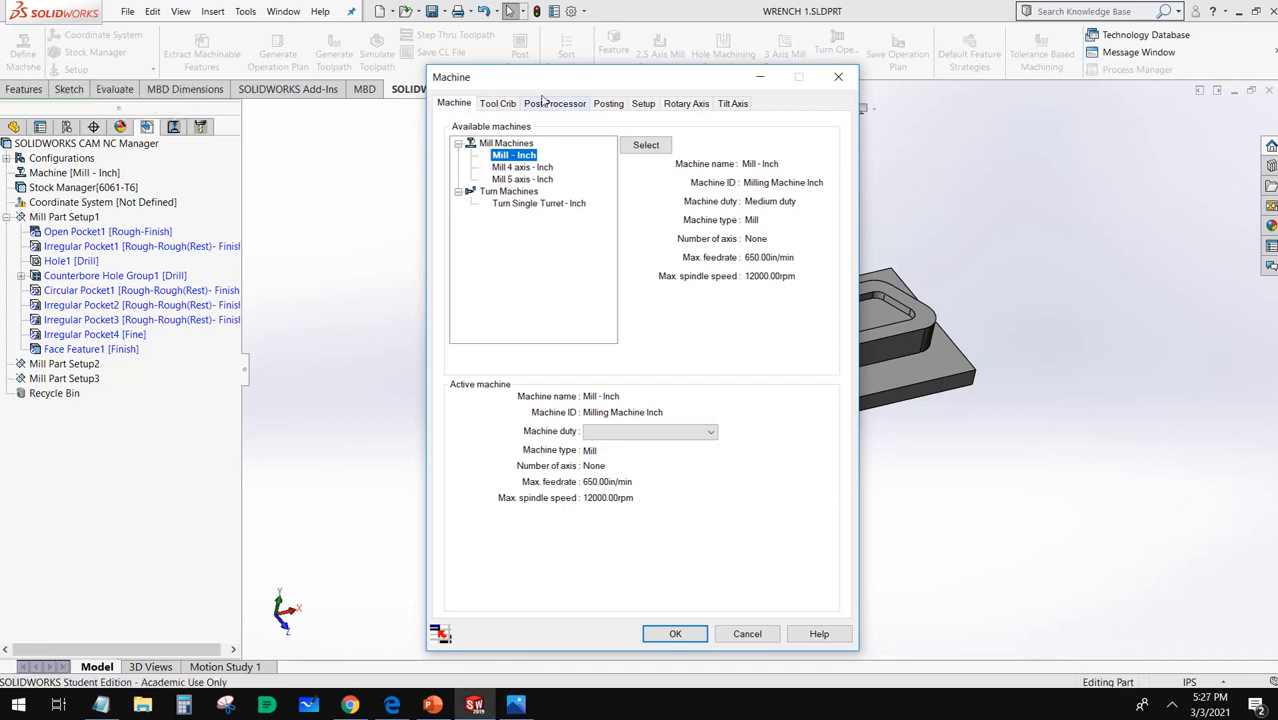
pyautogui.click(512, 106)
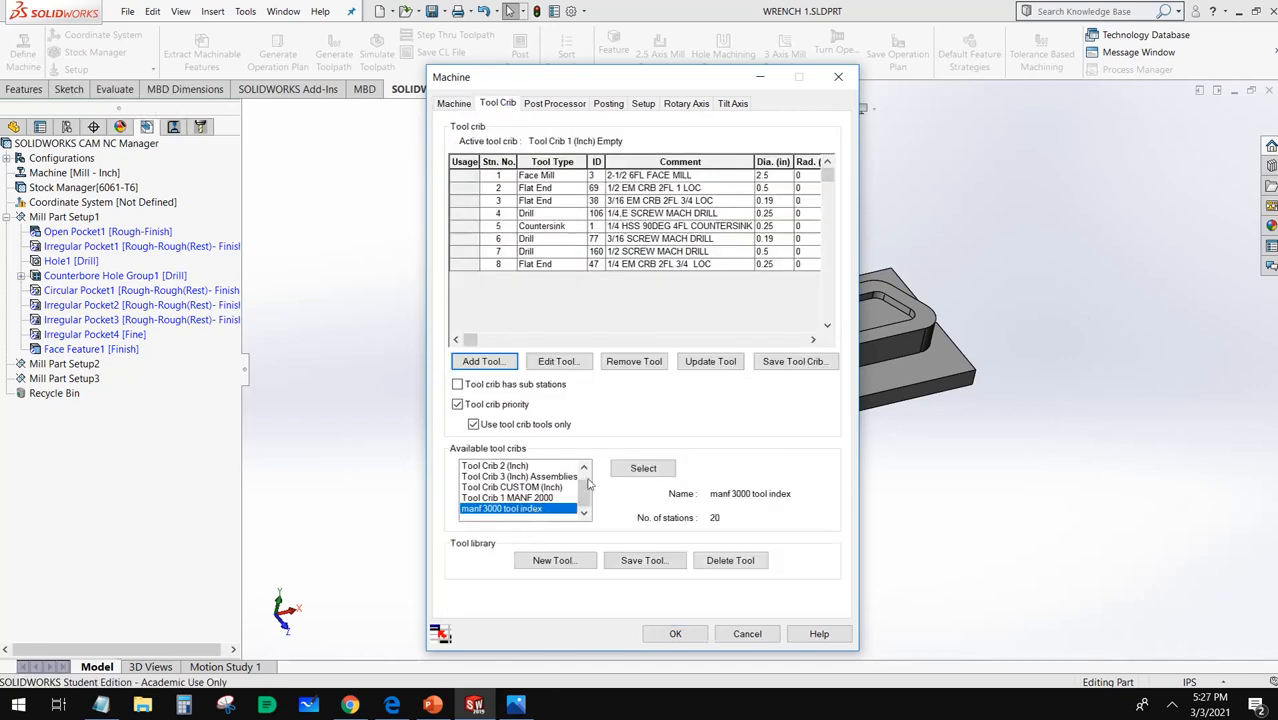
pyautogui.click(622, 469)
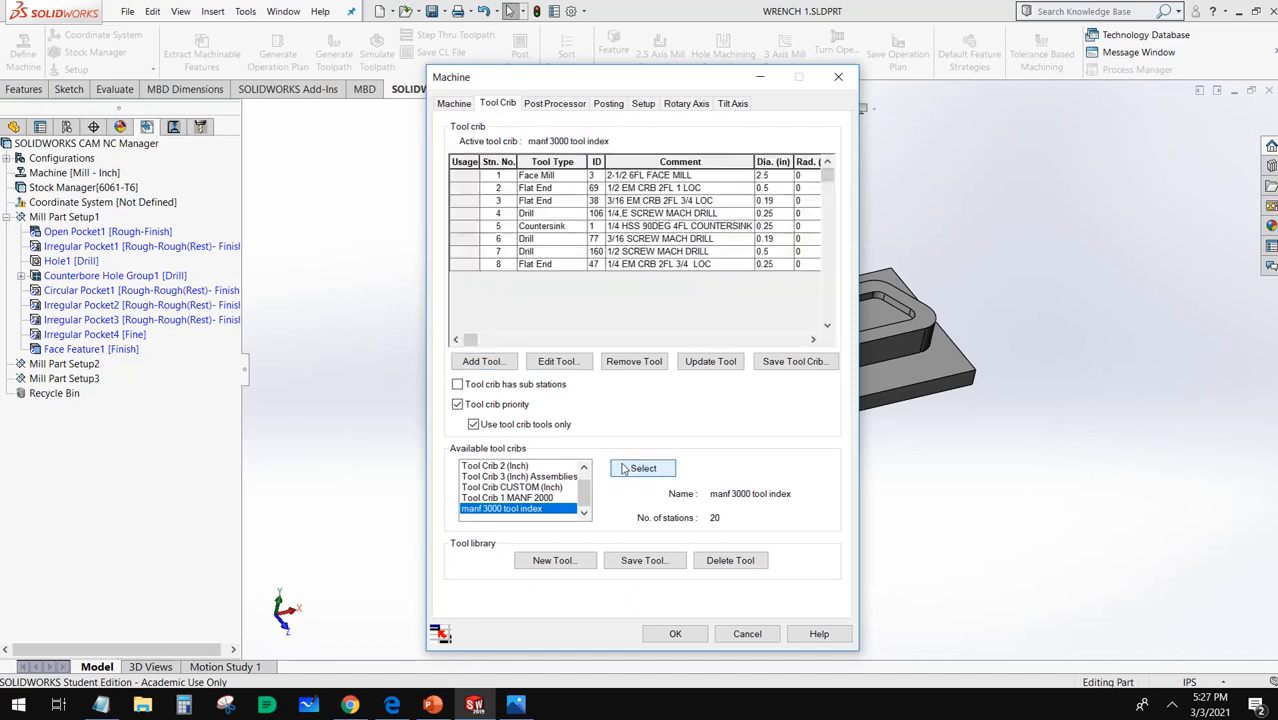
pyautogui.click(675, 636)
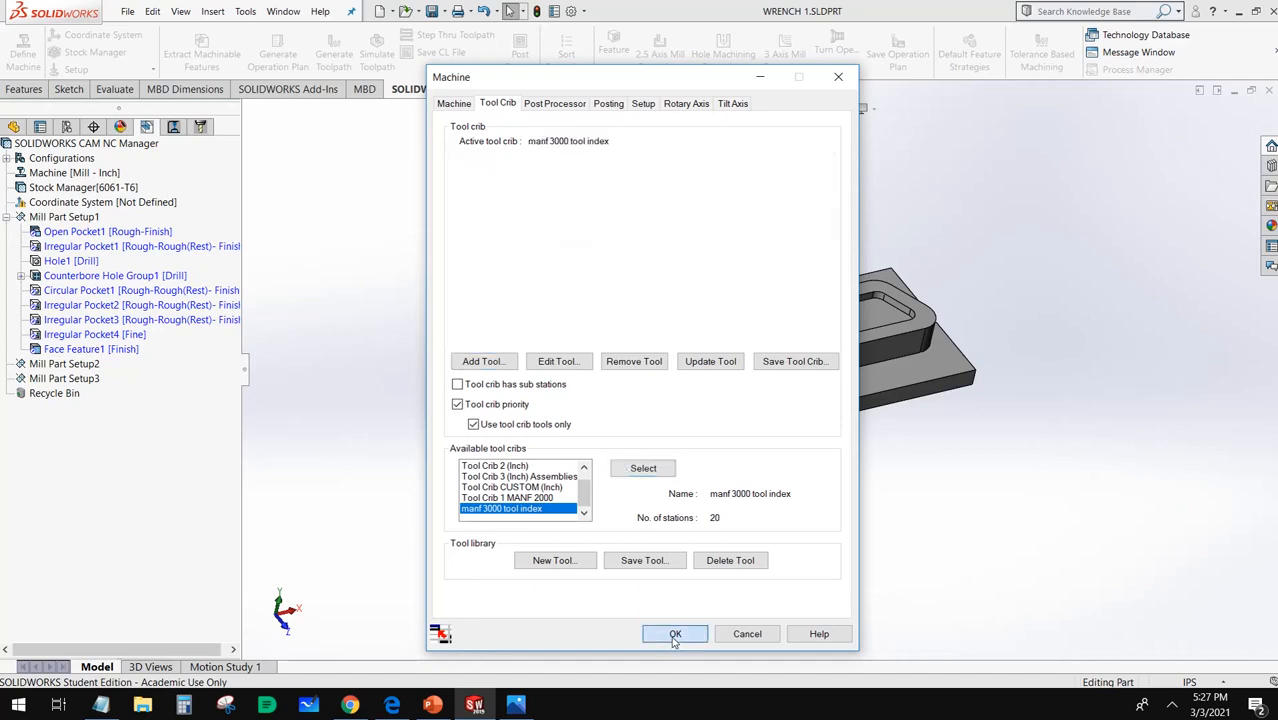